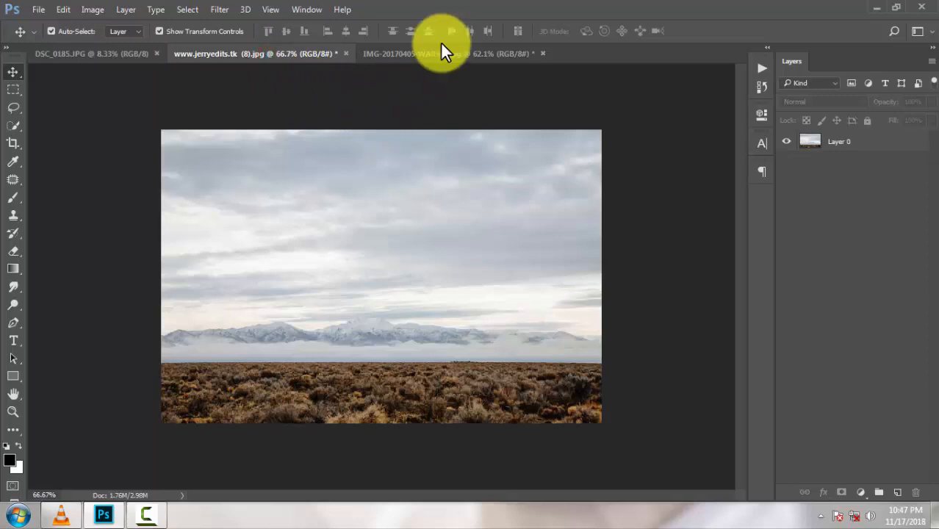
Copy the cloudy landscape photo into the airplane runway document and scale it to 83.23% width and 88.75% height to match the canvas width
left_click(440, 51)
left_click_drag(378, 269, 273, 59)
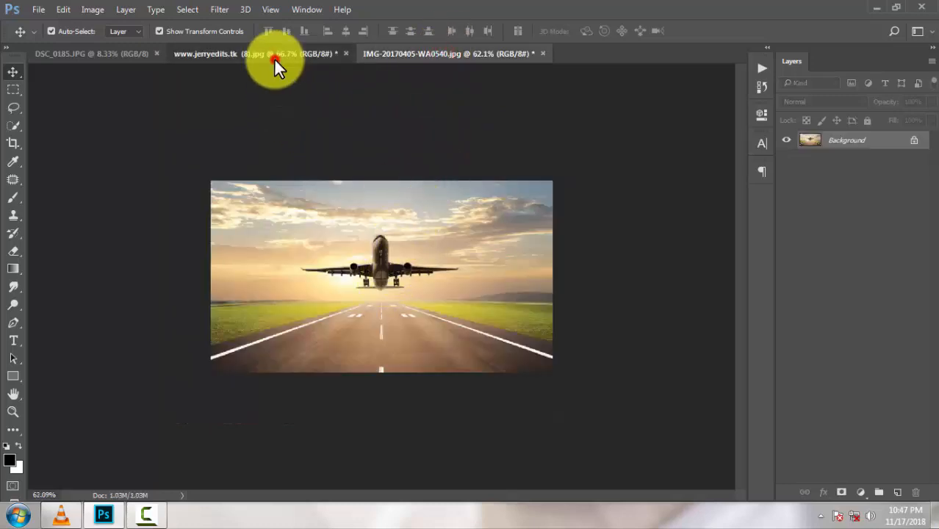
left_click(275, 58)
left_click_drag(214, 226, 219, 199)
left_click_drag(311, 238, 388, 301)
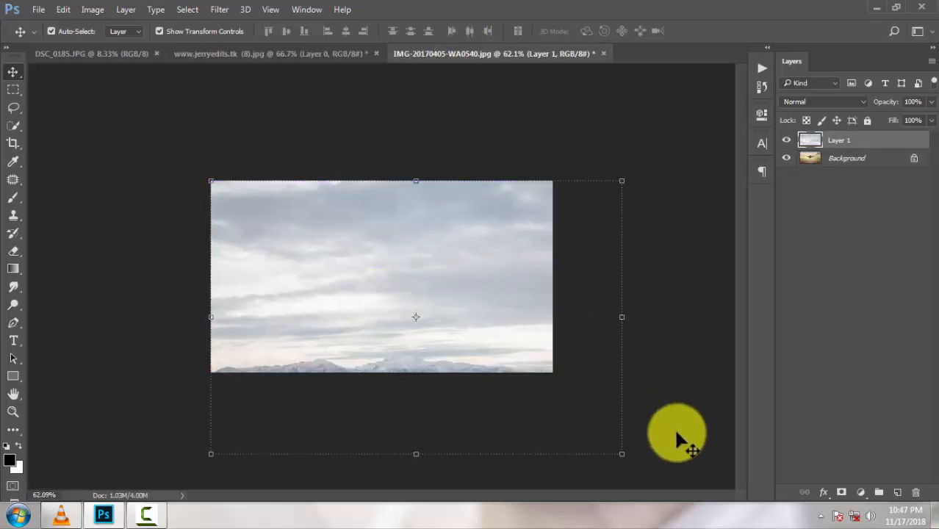
left_click_drag(618, 457, 553, 423)
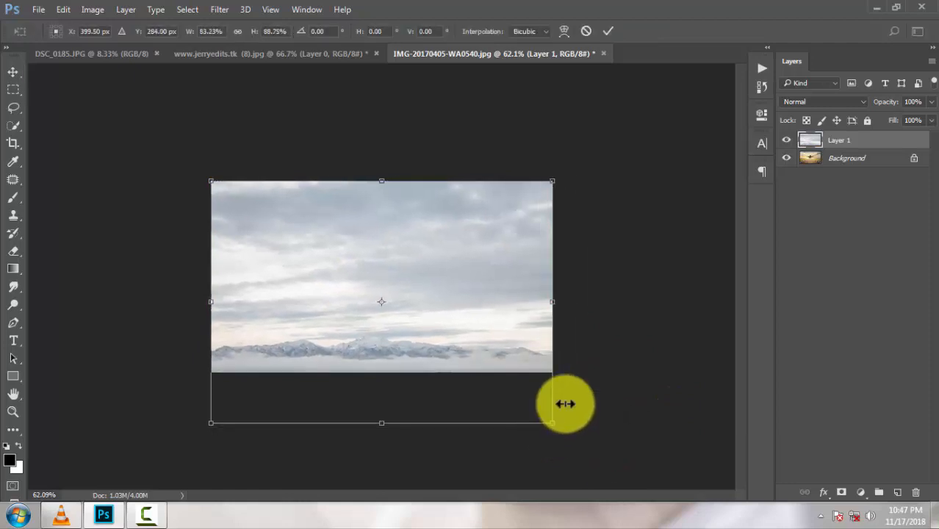
left_click(607, 31)
Add a layer mask to the cloudy sky layer and fill it with black using the Paint Bucket tool
left_click(843, 492)
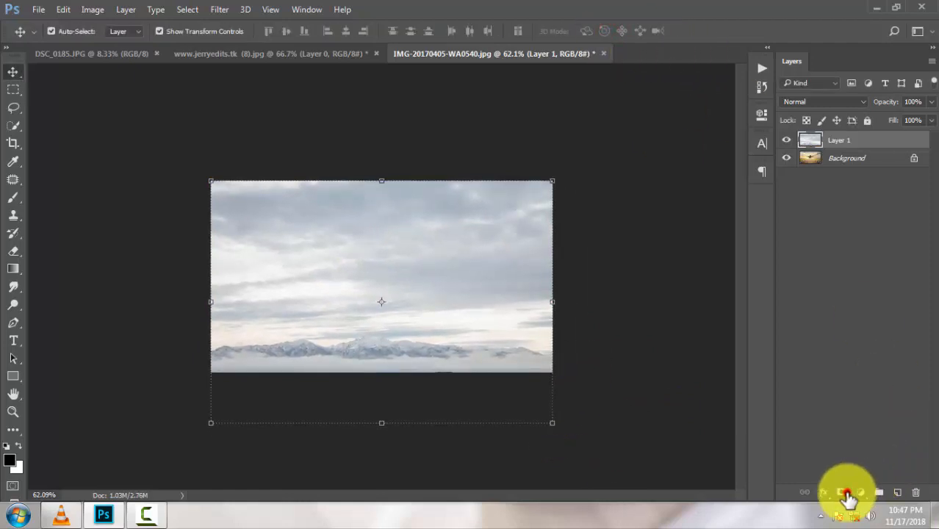
right_click(16, 270)
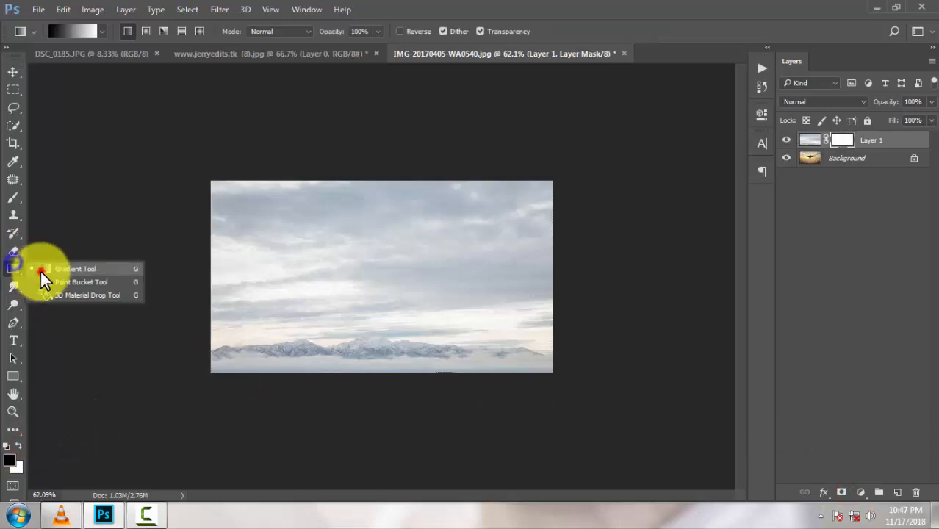
left_click(55, 280)
left_click(282, 282)
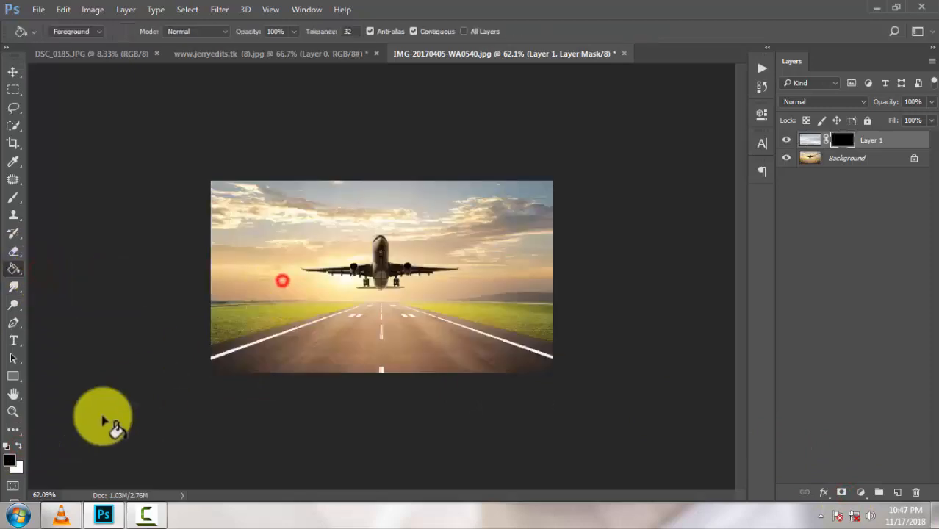
Apply linear black-and-white gradients to the mask so the cloudy sky covers the airplane and fades into the runway at the horizon
right_click(24, 280)
left_click(58, 266)
left_click_drag(379, 180, 377, 312)
left_click_drag(381, 247, 377, 326)
left_click_drag(374, 261, 373, 327)
left_click_drag(376, 266, 392, 322)
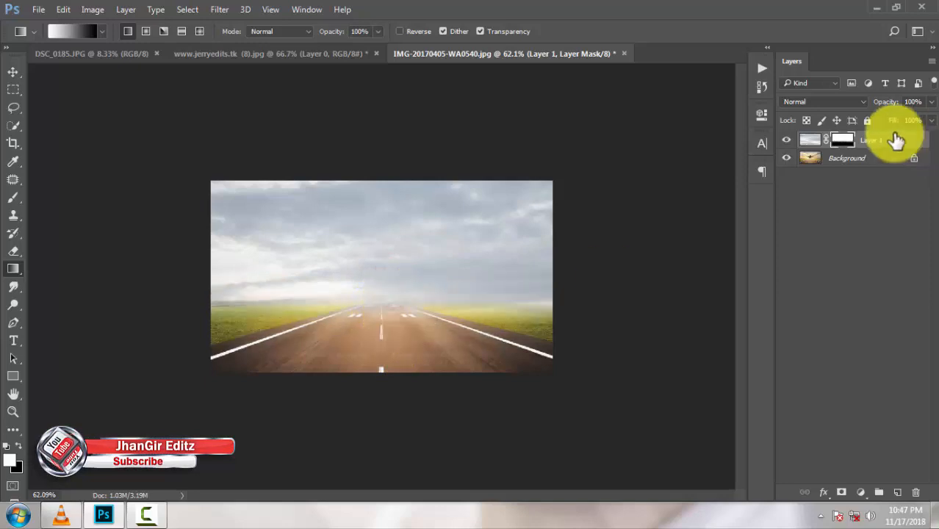
Unlock the runway background layer and stretch it to 157.57% width, keeping it centered with its lower edge on the canvas edge
left_click(854, 161)
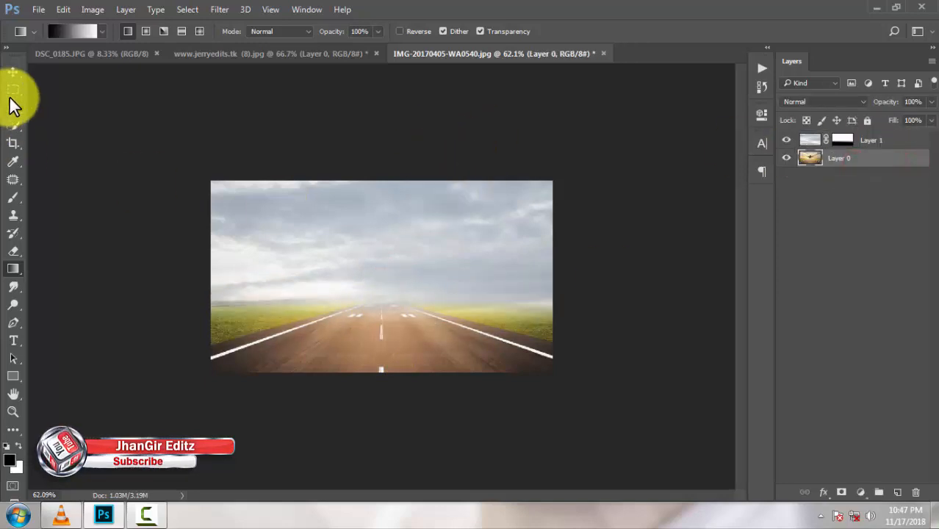
left_click(12, 71)
left_click_drag(546, 376, 652, 428)
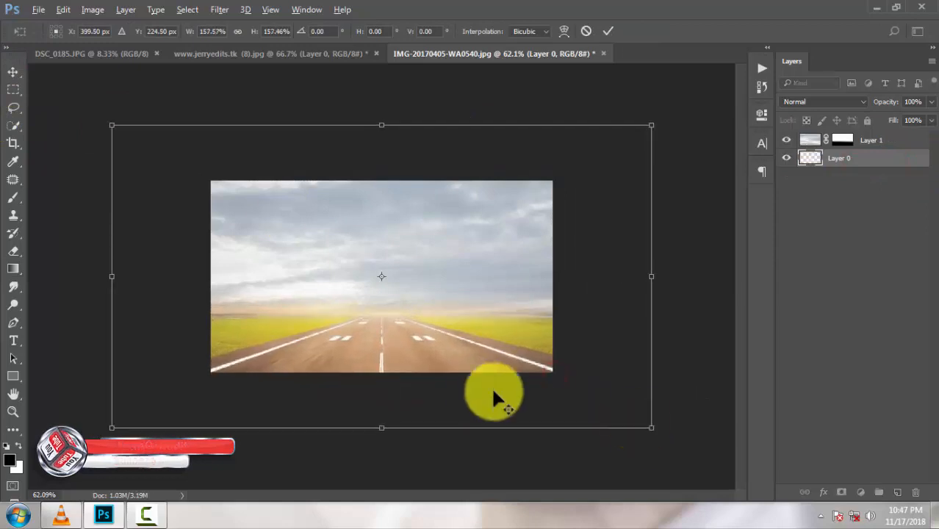
left_click_drag(429, 348, 433, 292)
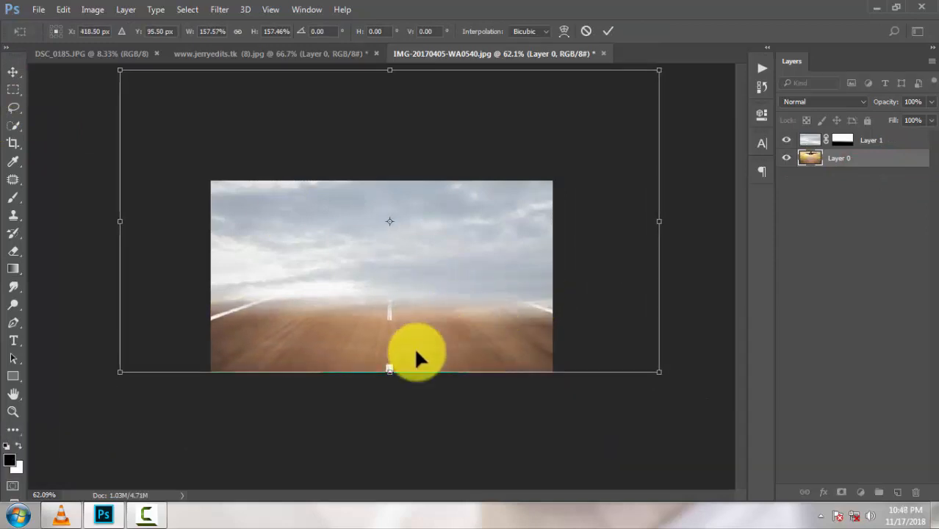
left_click_drag(416, 351, 380, 372)
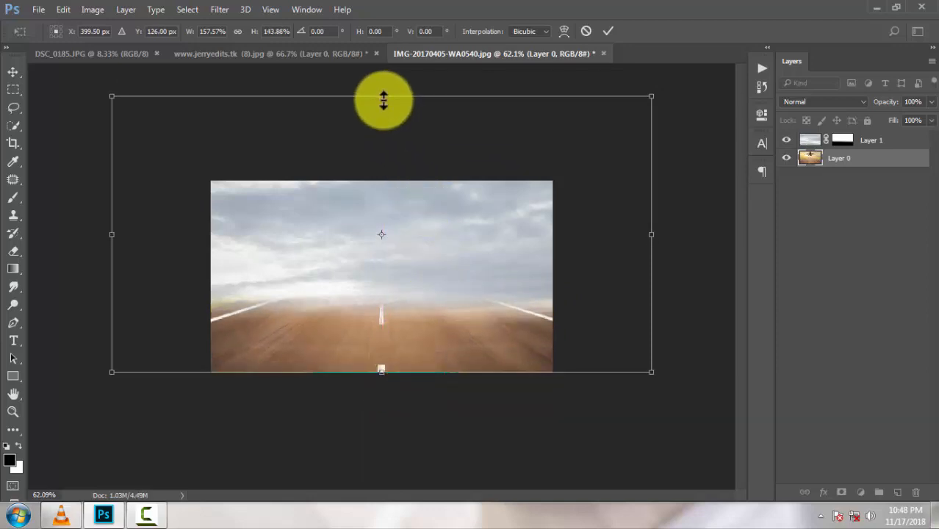
left_click_drag(383, 100, 382, 185)
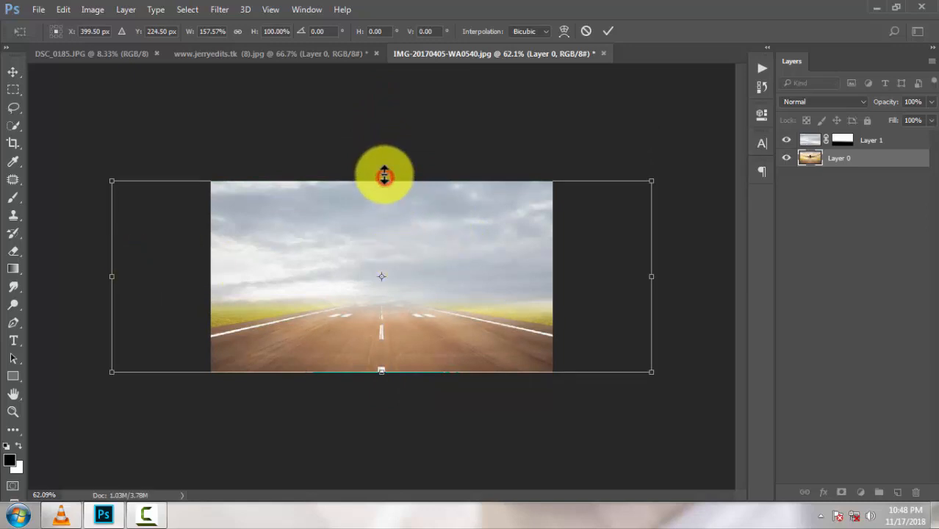
left_click_drag(384, 176, 384, 165)
left_click(607, 31)
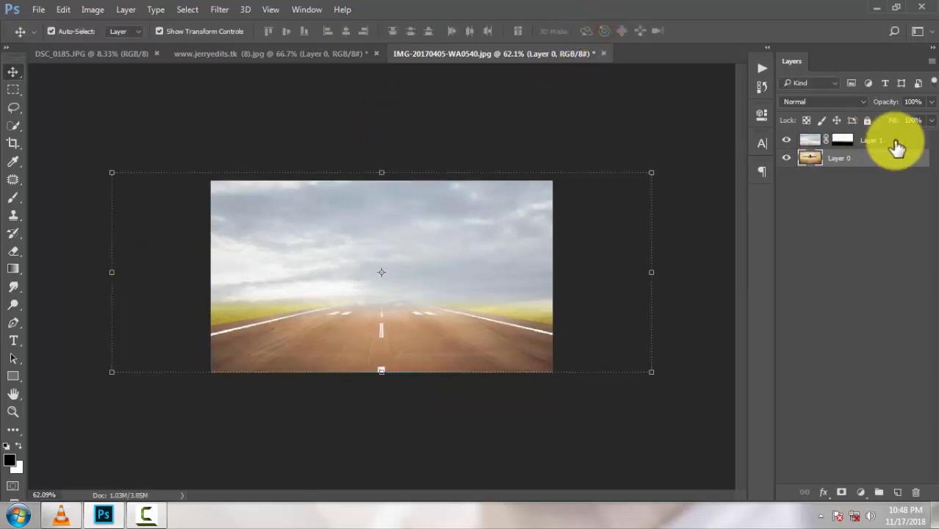
Reduce the cloudy sky layer's height to about 87%, keeping its upper edge in place
left_click(896, 141)
left_click_drag(385, 423, 391, 390)
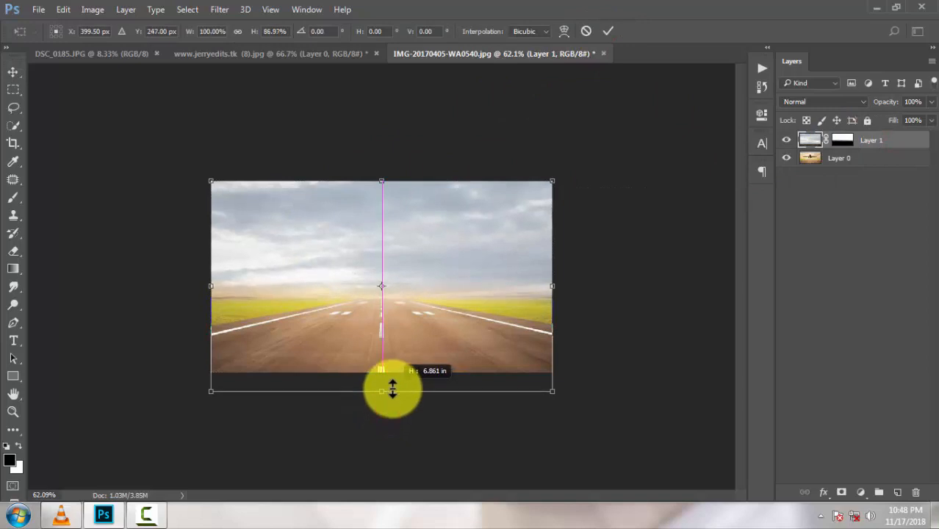
left_click(602, 31)
Add a Curves adjustment layer and pull the RGB midtones down to darken the composite
left_click(862, 493)
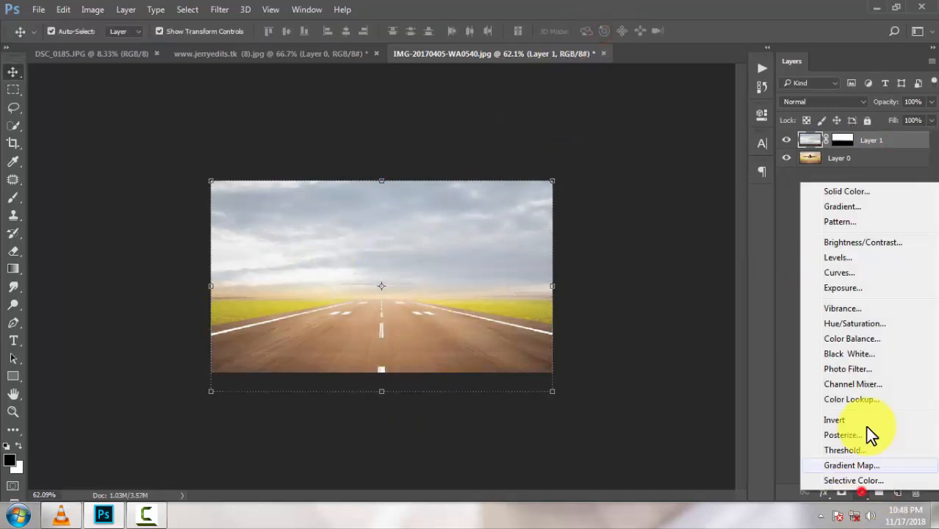
left_click(839, 273)
left_click_drag(658, 250, 659, 272)
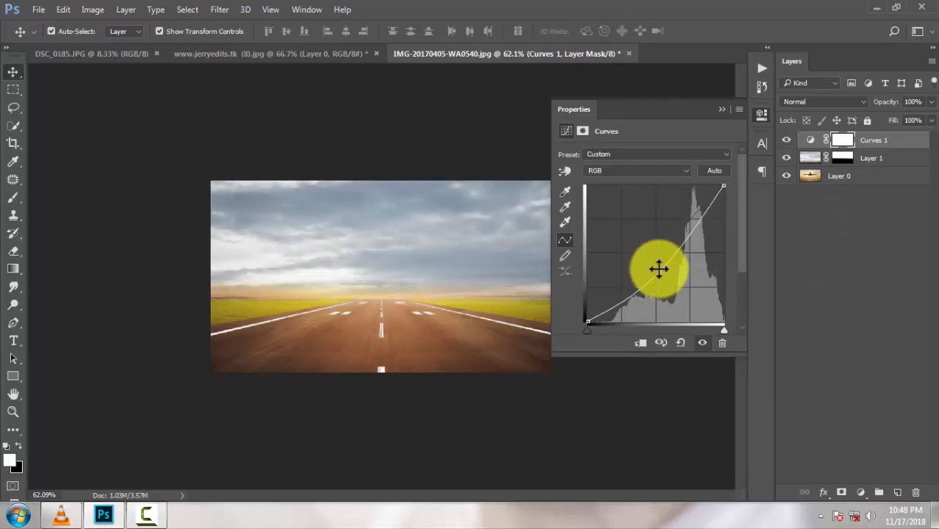
left_click(718, 104)
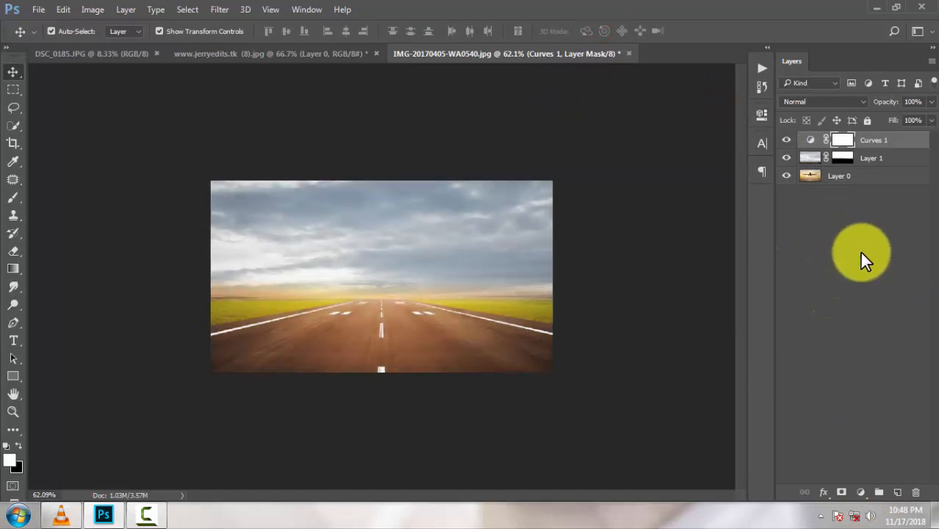
left_click(269, 55)
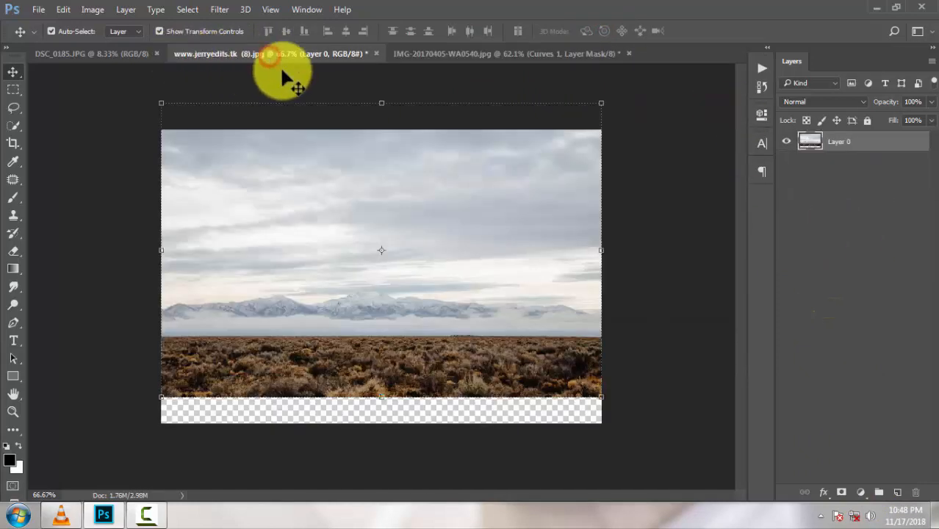
left_click(376, 54)
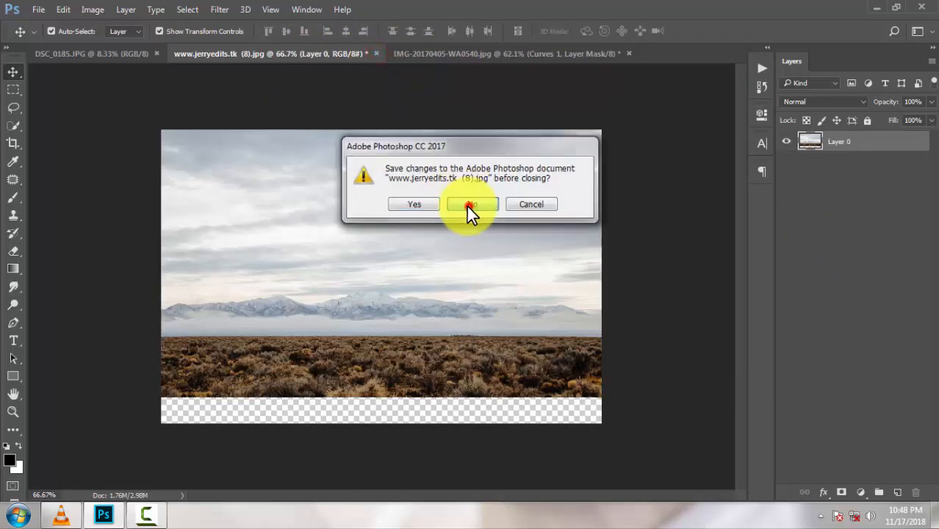
left_click(468, 206)
Select the man's shirt, neck, face and cap in DSC_0185.JPG with the Quick Selection tool
left_click(129, 54)
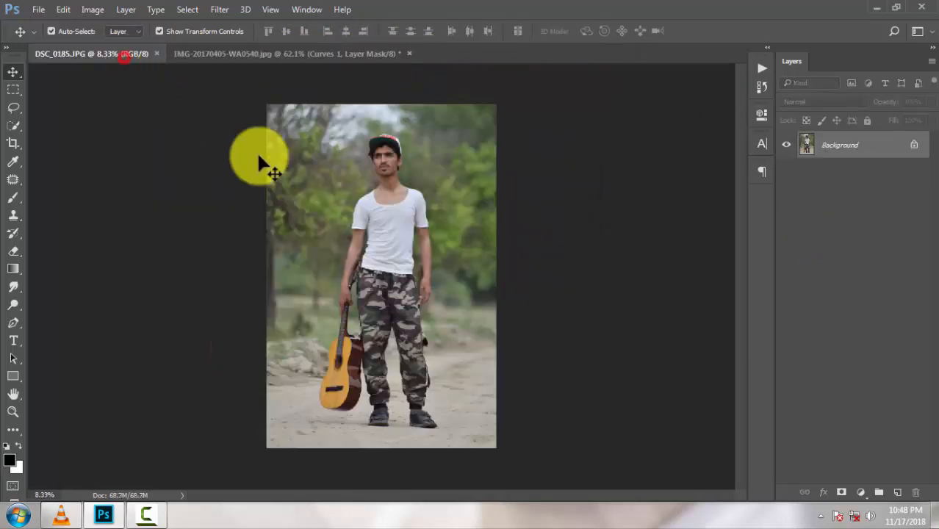
left_click(13, 124)
scroll(379, 310, "up", 2)
left_click_drag(409, 273, 394, 185)
left_click_drag(397, 173, 392, 272)
left_click_drag(393, 277, 392, 199)
mouse_move(395, 151)
left_mouse_down()
mouse_move(399, 241)
mouse_move(387, 179)
left_mouse_up()
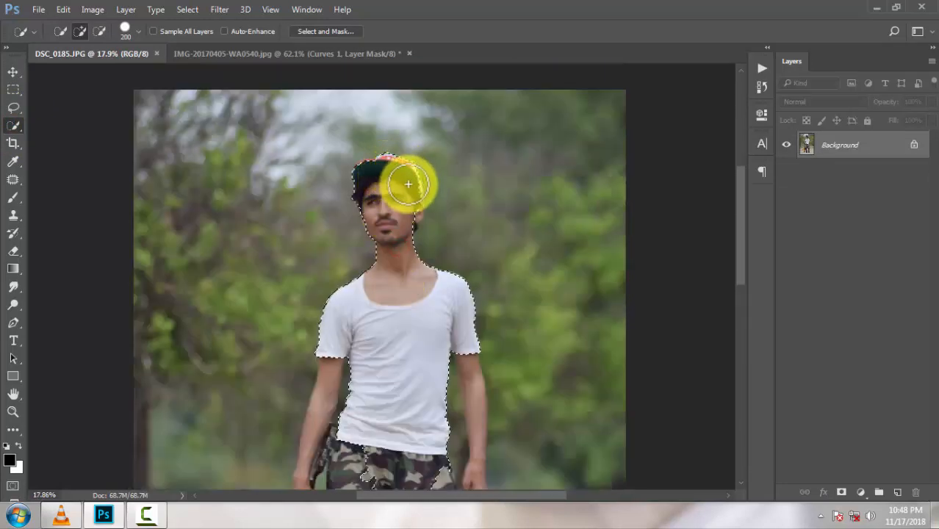
Extend the selection over the arm and hand holding the guitar, the upper trousers and the whole guitar
scroll(398, 252, "up", 3)
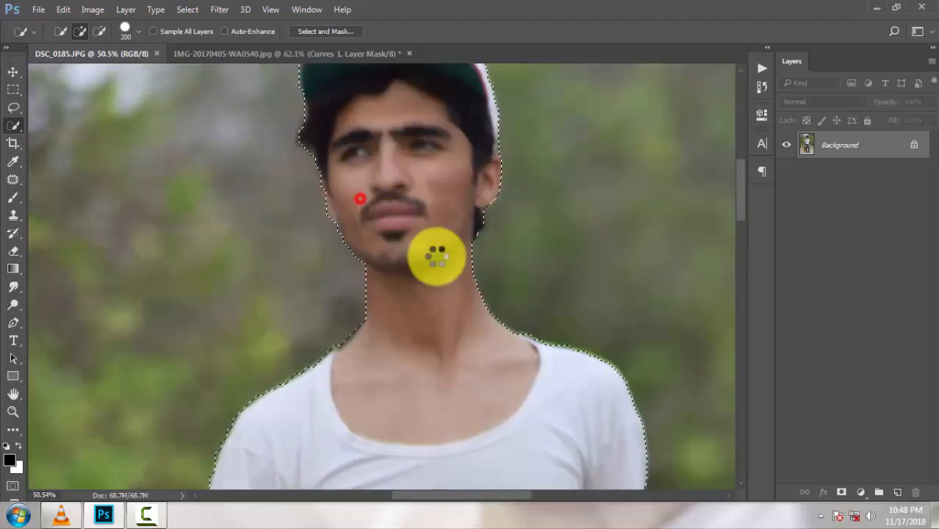
left_click_drag(435, 418, 456, 81)
mouse_move(413, 356)
left_mouse_down()
mouse_move(397, 365)
mouse_move(416, 273)
left_mouse_up()
mouse_move(300, 256)
left_mouse_down()
mouse_move(271, 388)
mouse_move(279, 408)
left_mouse_up()
left_click_drag(332, 424, 411, 214)
left_click_drag(317, 256, 323, 376)
left_click_drag(406, 395, 450, 275)
left_click_drag(337, 273, 334, 250)
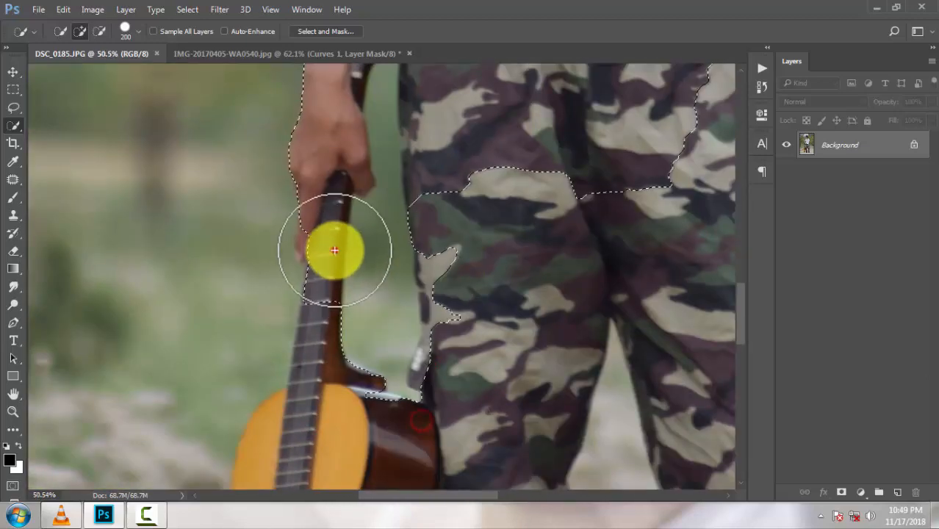
mouse_move(350, 378)
left_mouse_down()
mouse_move(378, 226)
mouse_move(337, 338)
left_mouse_up()
mouse_move(319, 308)
left_mouse_down()
mouse_move(339, 373)
mouse_move(372, 161)
left_mouse_up()
left_click(395, 418)
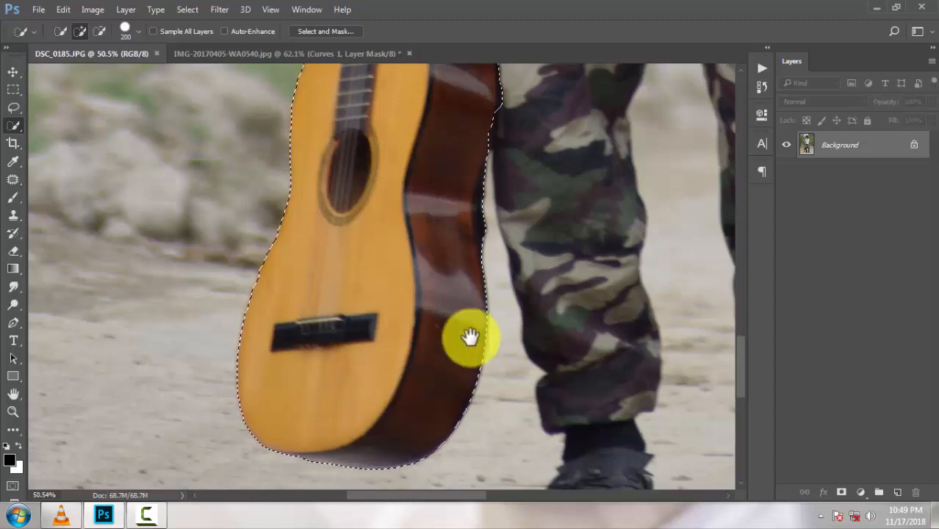
Add both lower trouser legs and the shoes to the selection
left_click_drag(470, 335, 319, 457)
left_click(423, 393)
scroll(462, 401, "down", 3)
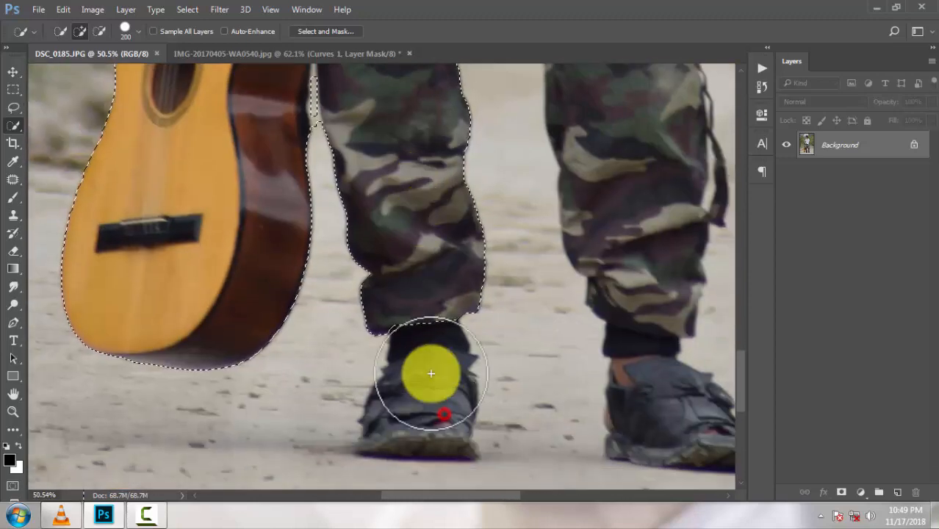
mouse_move(640, 392)
left_mouse_down()
mouse_move(421, 402)
mouse_move(408, 366)
mouse_move(404, 249)
mouse_move(383, 112)
mouse_move(390, 146)
left_mouse_up()
scroll(461, 373, "up", 10)
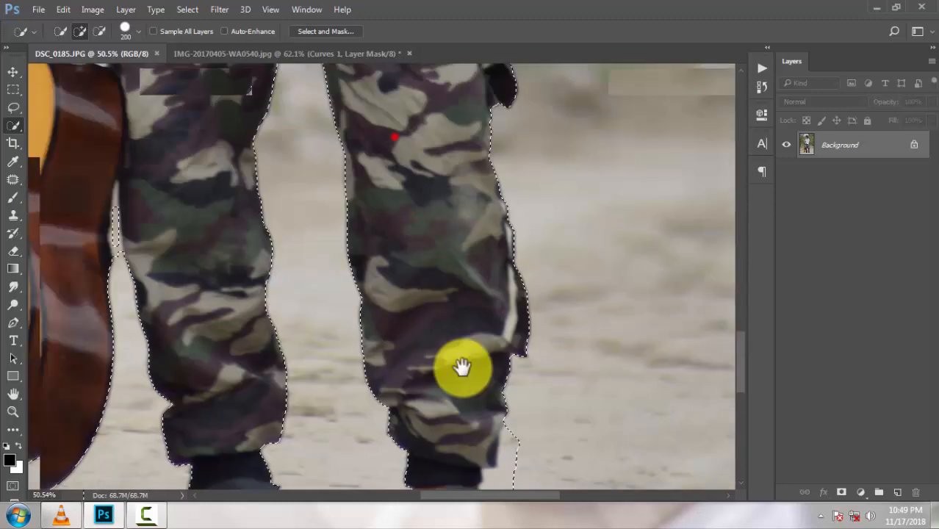
Add the remaining trouser area and the free arm and hand to the selection, and mask out the background
left_click_drag(497, 340, 474, 255)
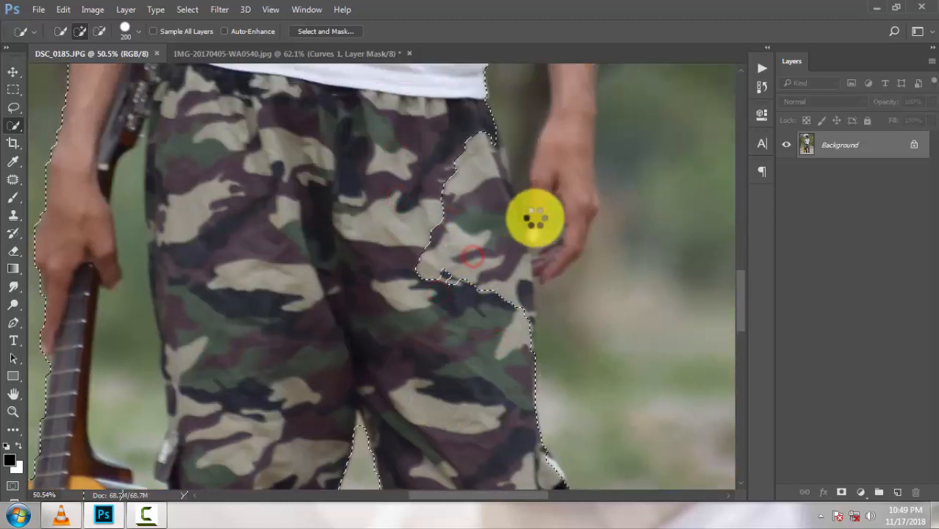
mouse_move(554, 216)
left_mouse_down()
mouse_move(505, 281)
mouse_move(497, 303)
left_mouse_up()
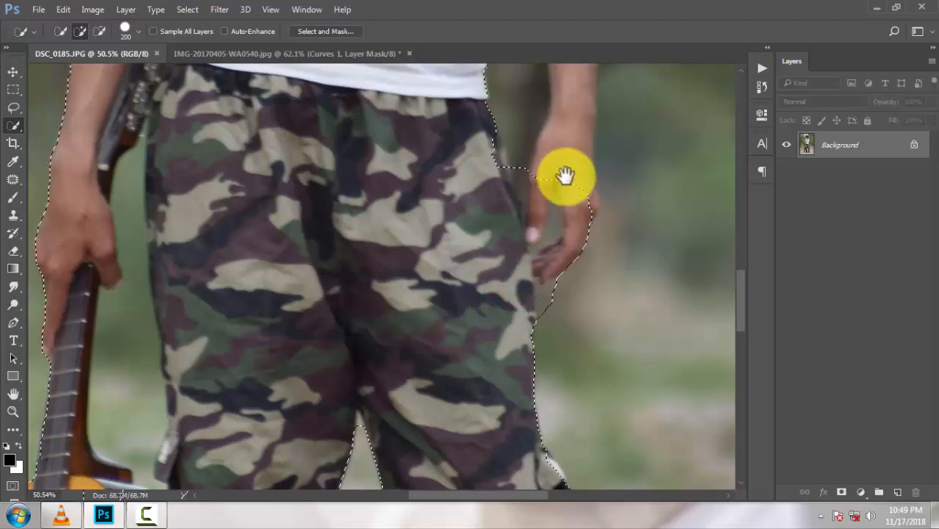
left_click_drag(565, 175, 524, 335)
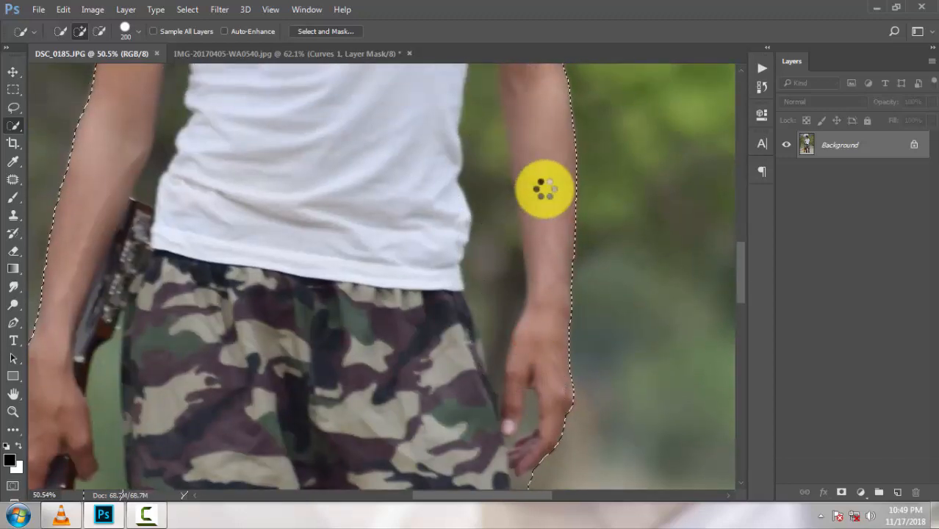
left_click_drag(539, 145, 552, 377)
left_click(842, 491)
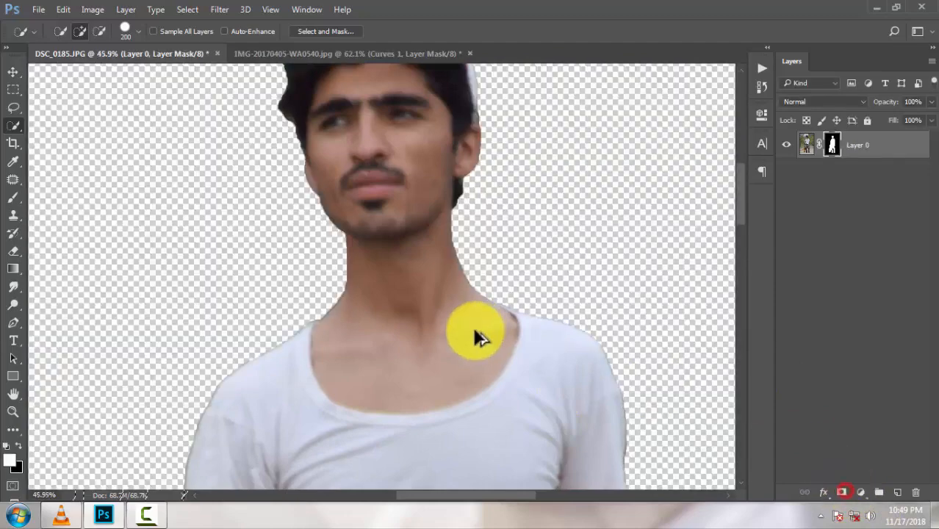
Trace a Pen path down the inner edge of the free arm, from just below the sleeve toward the wrist
scroll(474, 335, "down", 3)
scroll(432, 245, "up", 5)
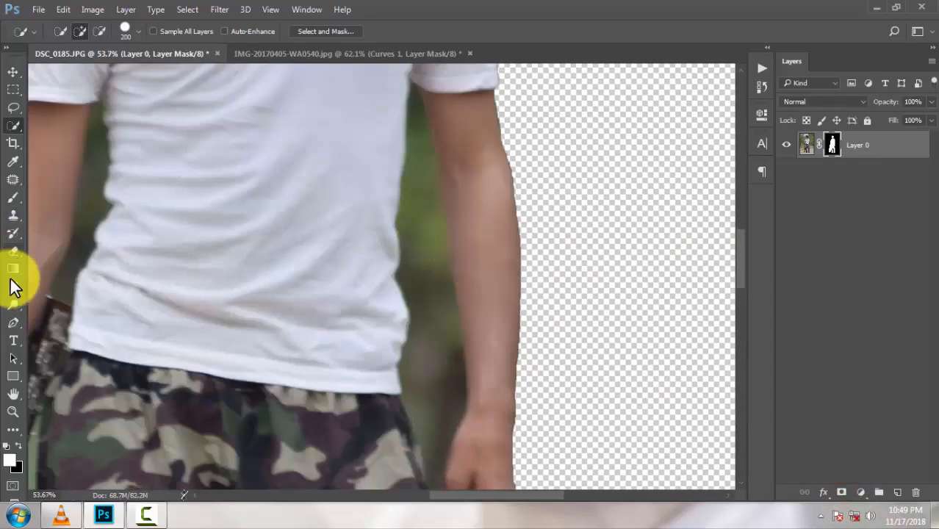
scroll(439, 131, "up", 6)
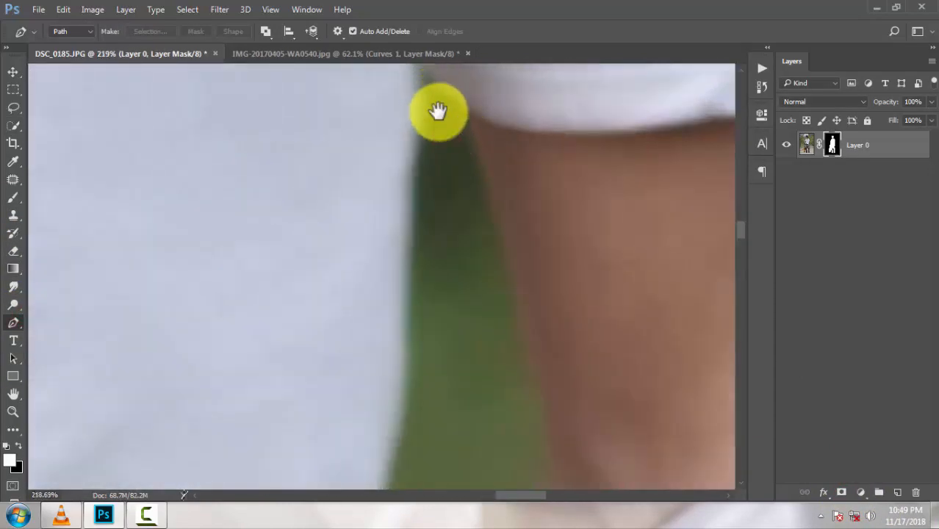
left_click(478, 192)
scroll(493, 242, "down", 2)
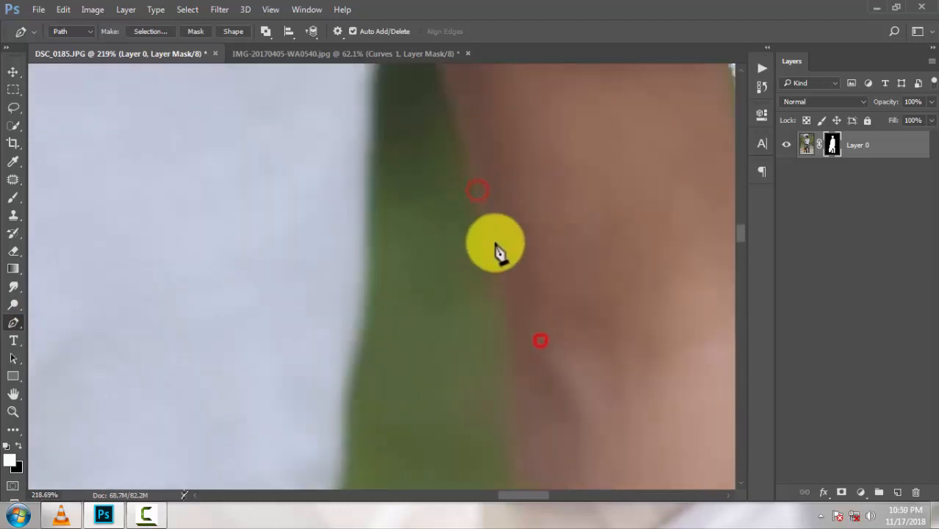
left_click_drag(511, 347, 510, 353)
left_click_drag(529, 374, 522, 209)
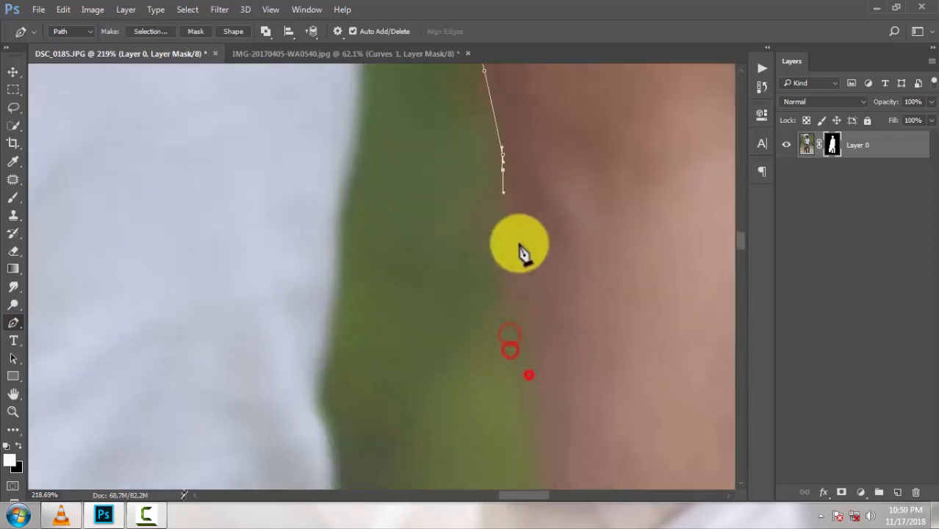
left_click_drag(512, 279, 519, 321)
left_click_drag(541, 358, 497, 170)
left_click(507, 312)
left_click_drag(519, 407, 466, 133)
left_click_drag(488, 308, 530, 337)
left_click_drag(529, 337, 583, 95)
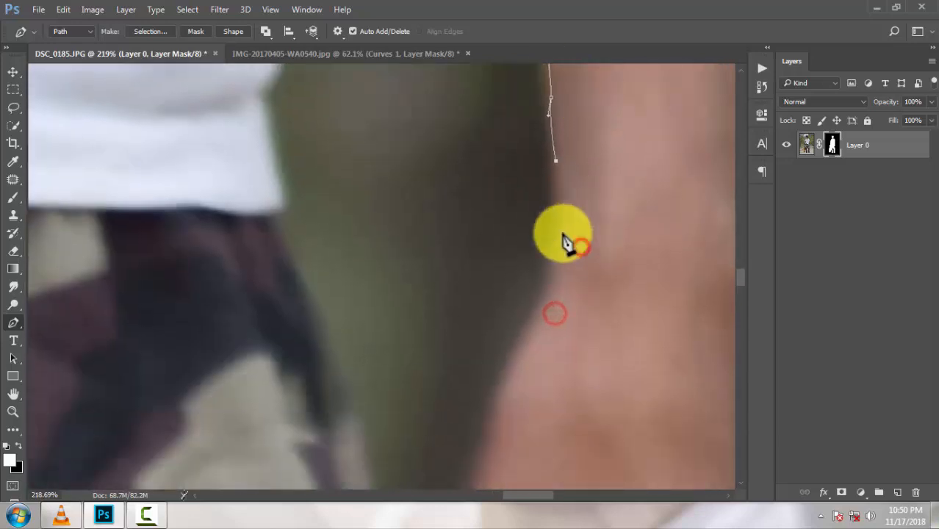
Continue the path around the wrist and along the thumb to where the hand meets the trousers
left_click(556, 258)
left_click_drag(550, 307, 526, 333)
left_click_drag(533, 369, 538, 224)
left_click_drag(507, 255, 503, 275)
mouse_move(496, 304)
left_mouse_down()
mouse_move(491, 327)
mouse_move(489, 226)
left_mouse_up()
left_click_drag(472, 272, 473, 294)
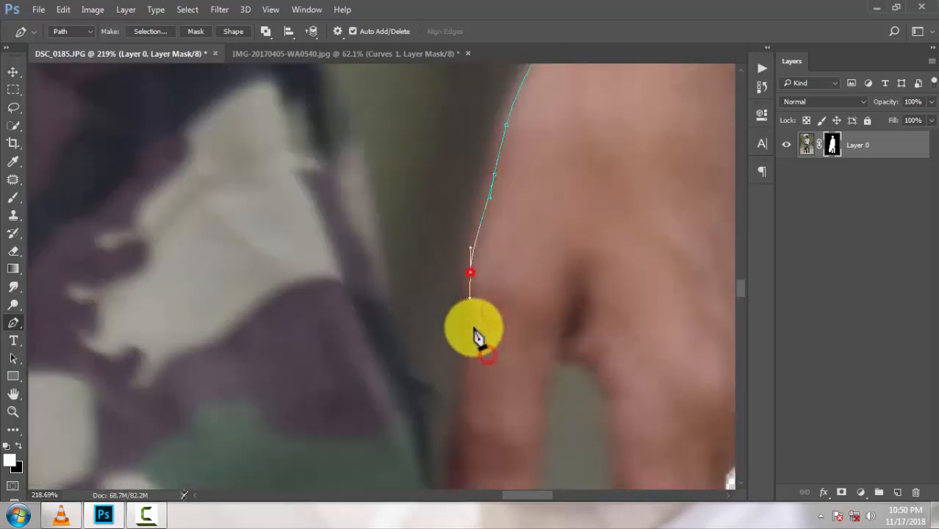
left_click(477, 331)
left_click(457, 432)
left_click(453, 470)
mouse_move(460, 441)
left_mouse_down()
mouse_move(483, 336)
mouse_move(451, 319)
left_mouse_up()
left_click(469, 399)
Continue the path up the trouser edge and past the shirt hem
left_click_drag(428, 251, 427, 237)
left_click_drag(414, 208, 404, 179)
left_click_drag(391, 136, 499, 426)
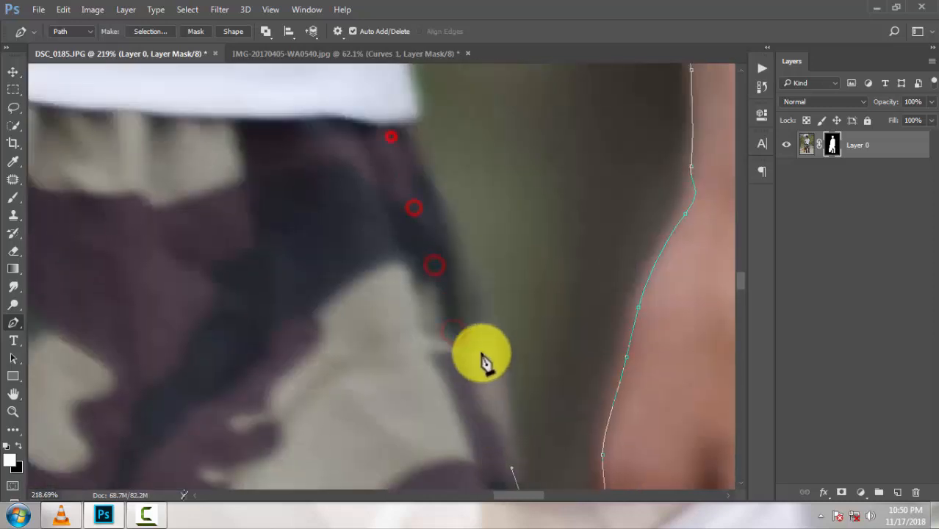
left_click_drag(415, 115, 406, 220)
left_click_drag(392, 105, 395, 285)
left_click_drag(397, 273, 403, 253)
left_click_drag(413, 222, 415, 204)
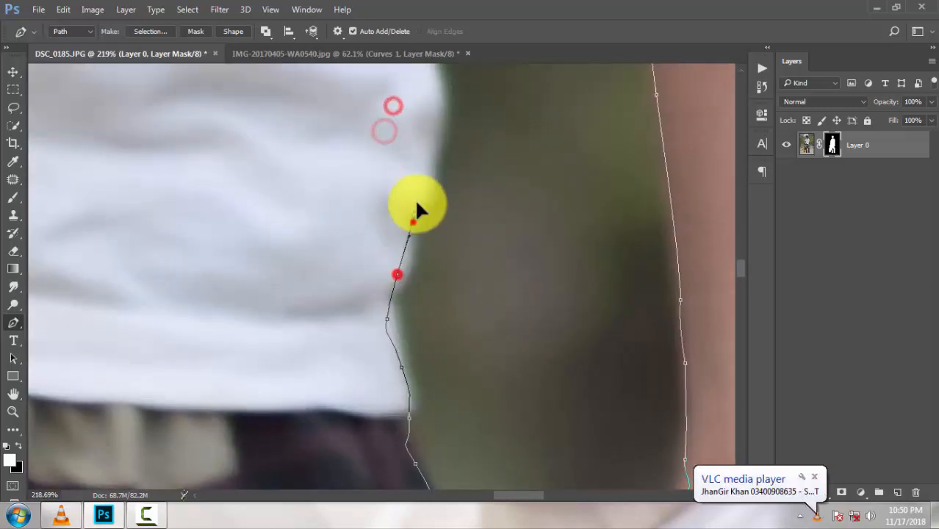
Continue the path up the side of the shirt to the sleeve at the armpit
left_click_drag(433, 141, 435, 122)
left_click_drag(438, 102, 431, 269)
left_click_drag(418, 230, 402, 203)
left_click_drag(393, 183, 386, 161)
left_click_drag(401, 260, 404, 235)
left_click_drag(396, 189, 388, 169)
left_click_drag(371, 138, 387, 75)
left_click_drag(392, 71, 364, 499)
left_click_drag(367, 429, 372, 408)
left_click_drag(385, 349, 389, 331)
left_click_drag(393, 259, 387, 207)
left_click_drag(398, 95, 404, 500)
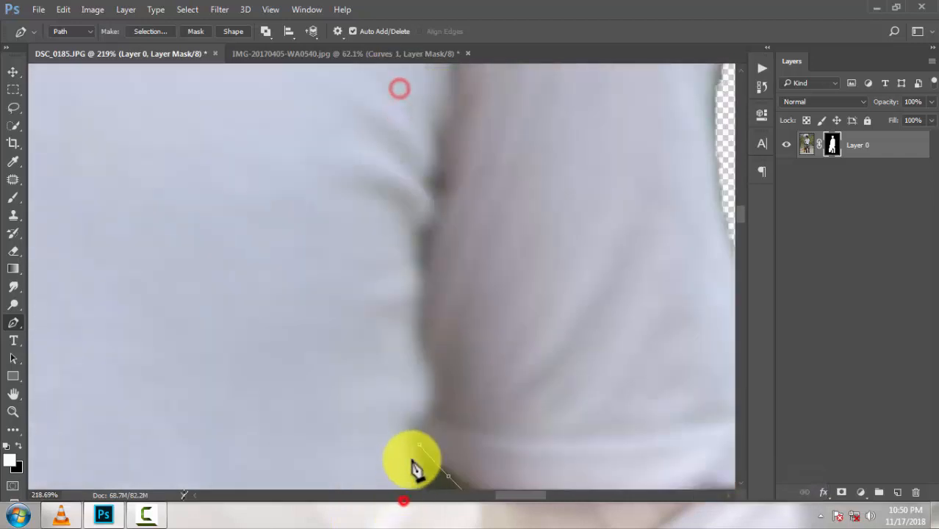
Turn the path into a selection with 0 pixels feather, erase the background between arm and body, and deselect
right_click(432, 442)
left_click(487, 180)
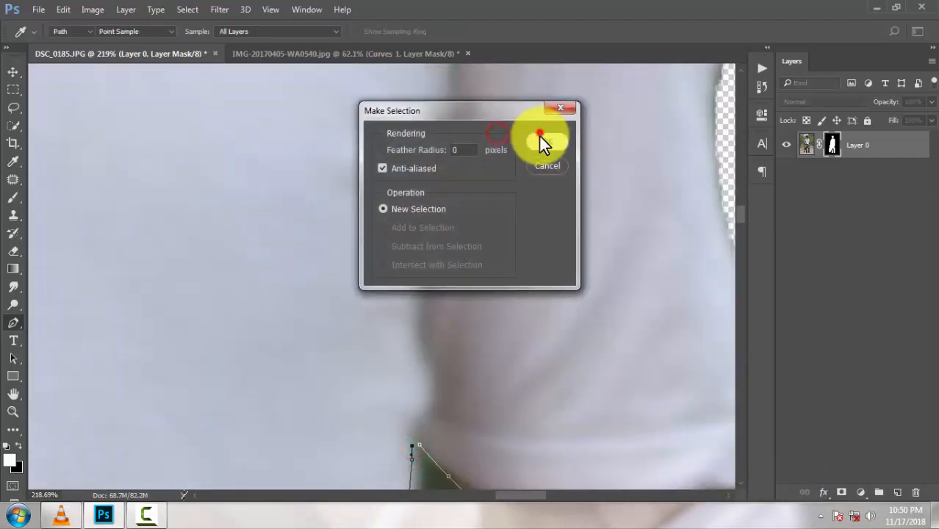
left_click(541, 138)
scroll(522, 362, "down", 3)
left_click_drag(556, 385, 477, 133)
left_click(13, 252)
mouse_move(364, 178)
left_mouse_down()
mouse_move(390, 314)
mouse_move(394, 202)
left_mouse_up()
left_click_drag(399, 185, 406, 418)
left_click_drag(392, 367, 388, 168)
mouse_move(393, 279)
left_mouse_down()
mouse_move(404, 413)
mouse_move(332, 250)
left_mouse_up()
left_click(13, 108)
left_click(119, 280)
Trace a Pen path around the leftover background below the fingertips, beside the trouser leg
left_click(13, 325)
scroll(396, 331, "up", 5)
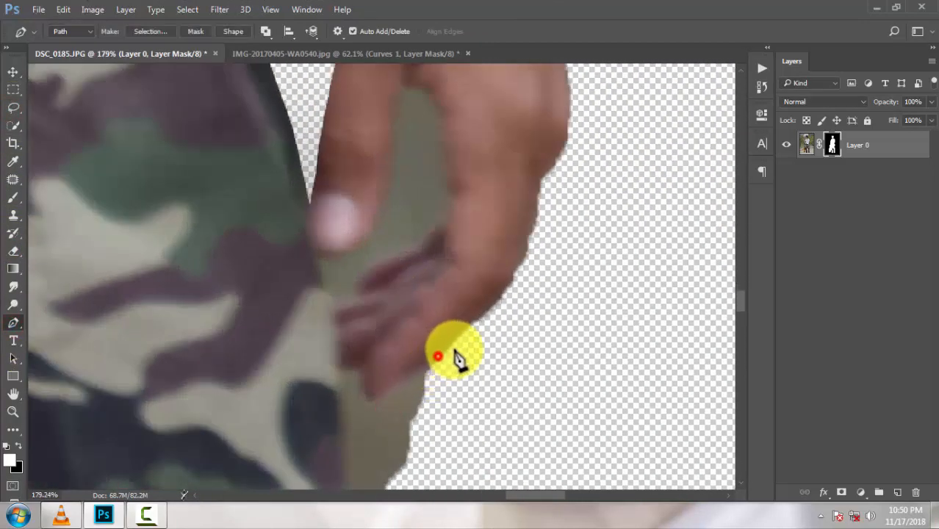
left_click_drag(344, 374, 343, 385)
left_click_drag(348, 426, 367, 292)
left_click_drag(358, 294, 356, 319)
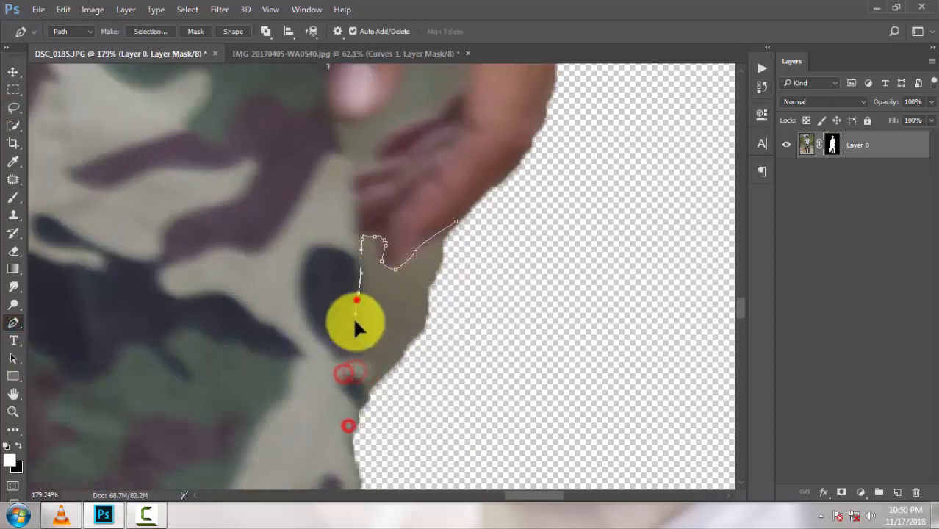
Fill the traced path on the layer mask and try to erase there with the 700-size eraser
right_click(414, 280)
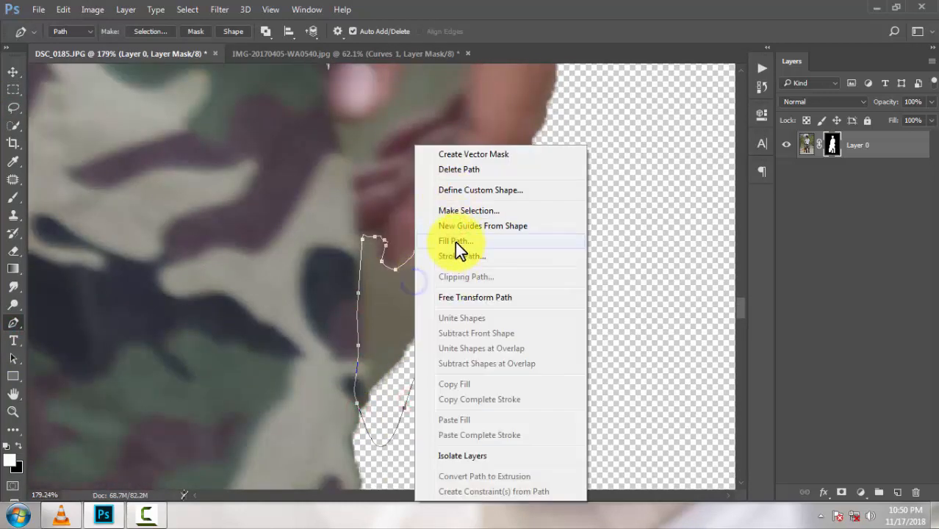
left_click(455, 241)
left_click(543, 147)
key("e")
left_click(412, 291)
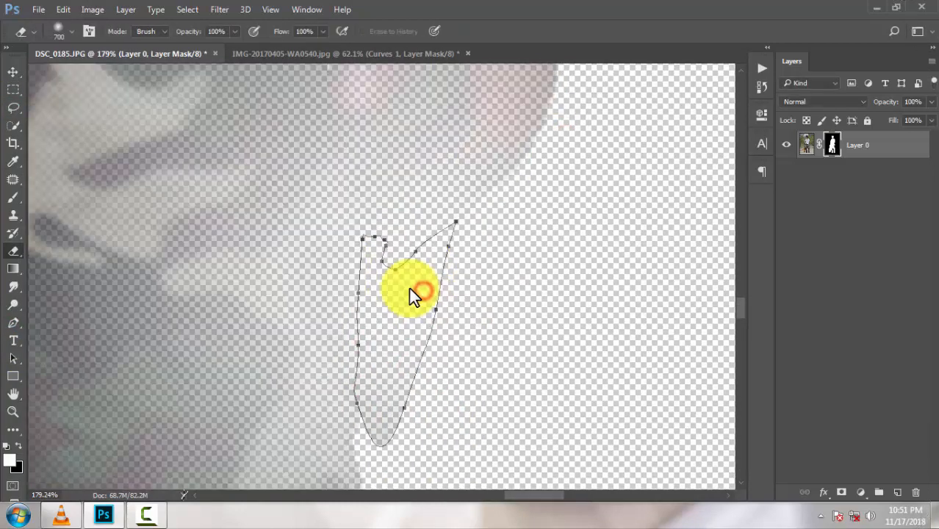
key("ctrl+z")
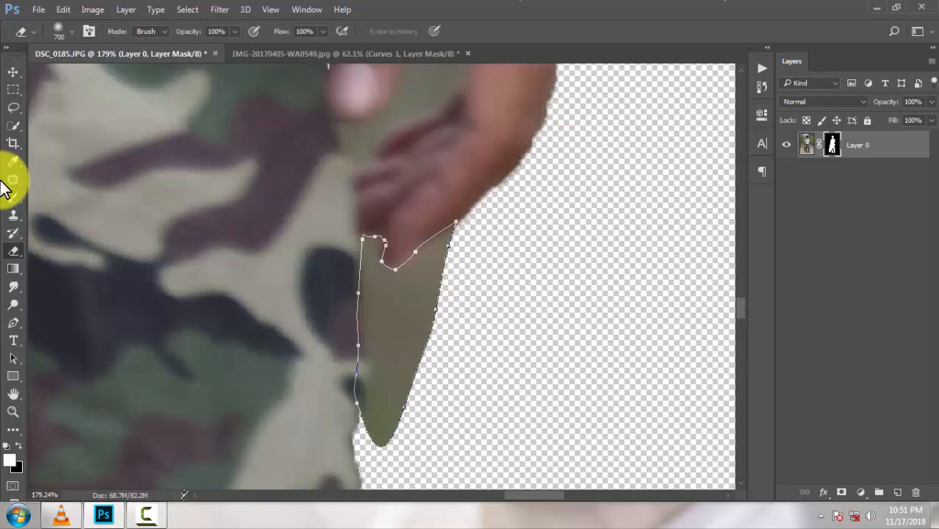
left_click(13, 125)
right_click(138, 177)
left_click(189, 208)
left_click(583, 176)
right_click(231, 185)
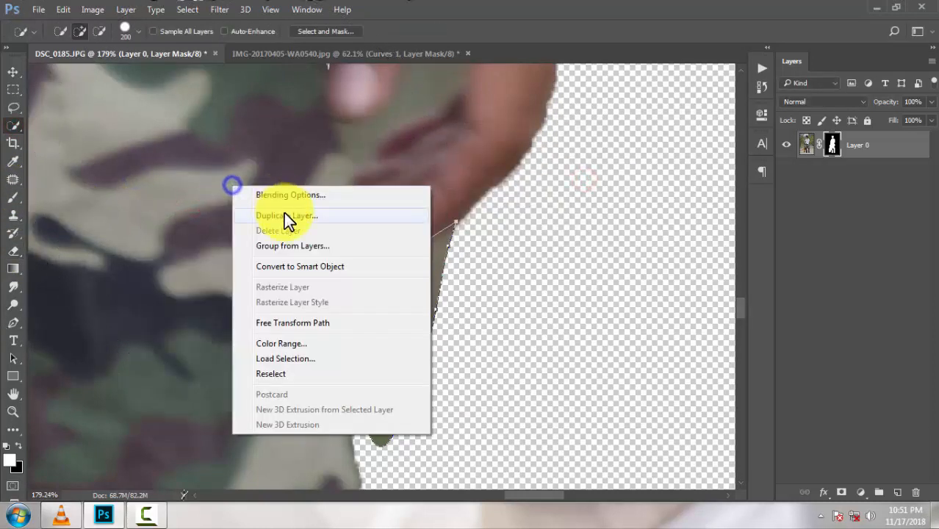
left_click(9, 110)
left_click(13, 125)
right_click(134, 152)
key("Escape")
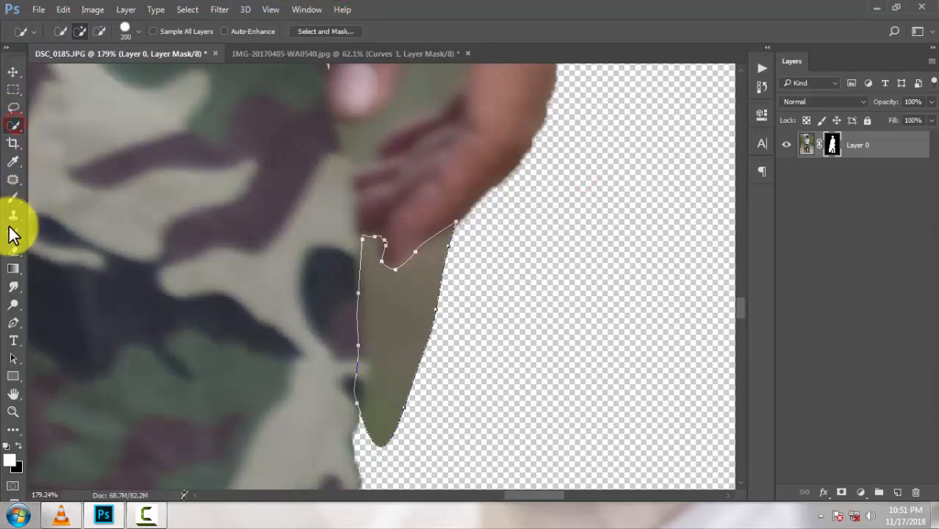
Reduce the eraser size to 50 and try to erase the background below the fingertips on the layer mask
left_click(13, 251)
right_click(288, 241)
left_click(524, 262)
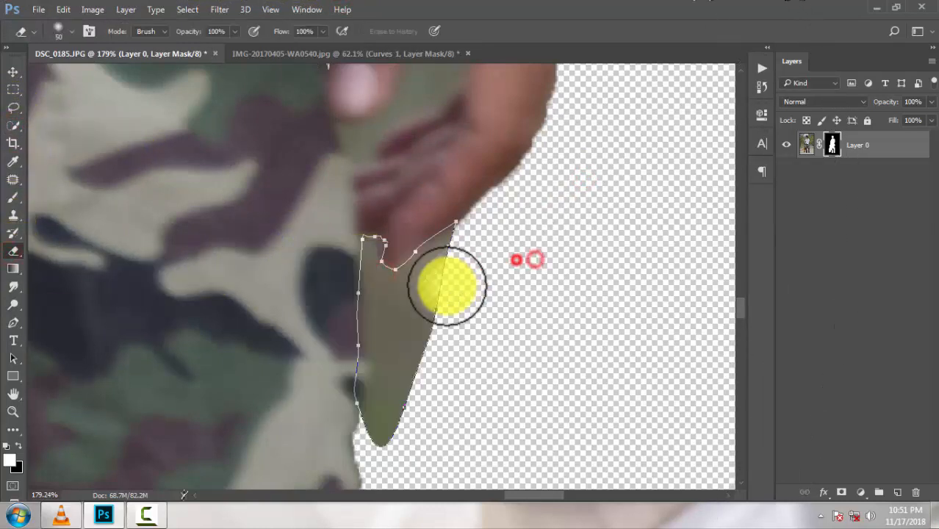
mouse_move(448, 285)
left_mouse_down()
mouse_move(391, 420)
mouse_move(388, 292)
left_mouse_up()
key("ctrl+z")
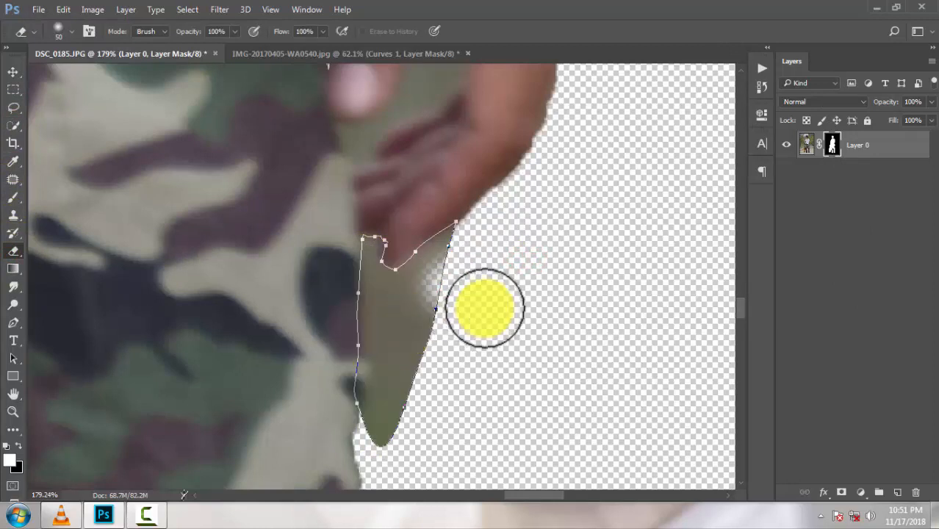
Target the layer image instead of its mask and try to erase the area below the fingertips freehand
left_click(807, 145)
left_click(427, 291)
left_click(397, 389)
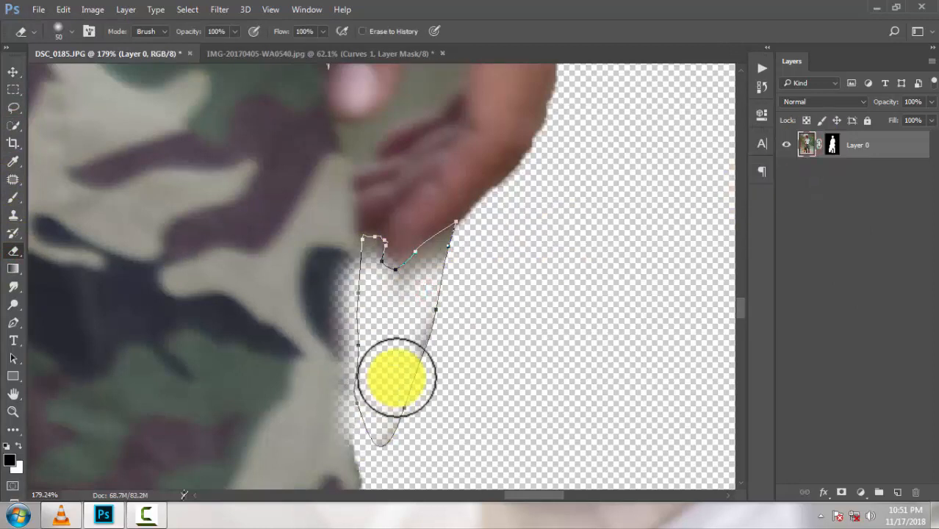
key("ctrl+z")
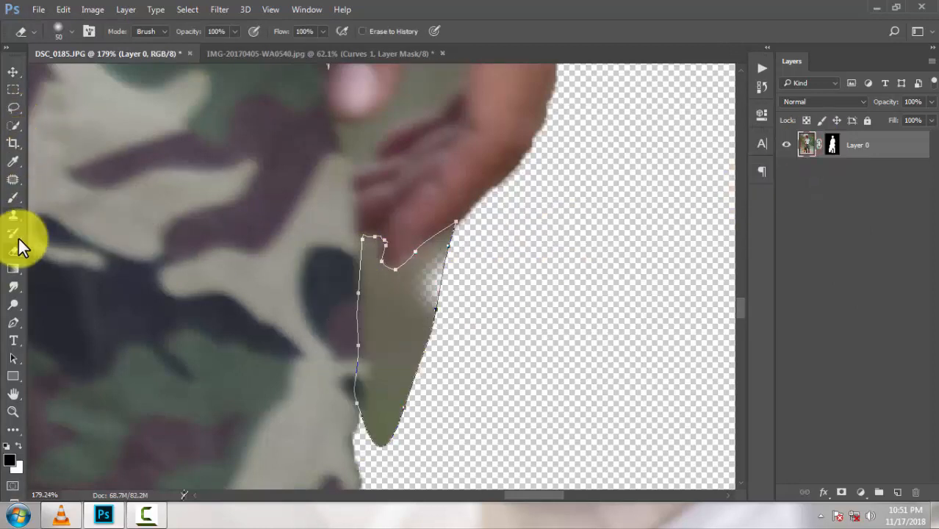
Turn the path below the fingertips into a selection, erase the background inside it, and deselect
left_click(13, 322)
right_click(372, 275)
left_click(446, 207)
left_click(552, 143)
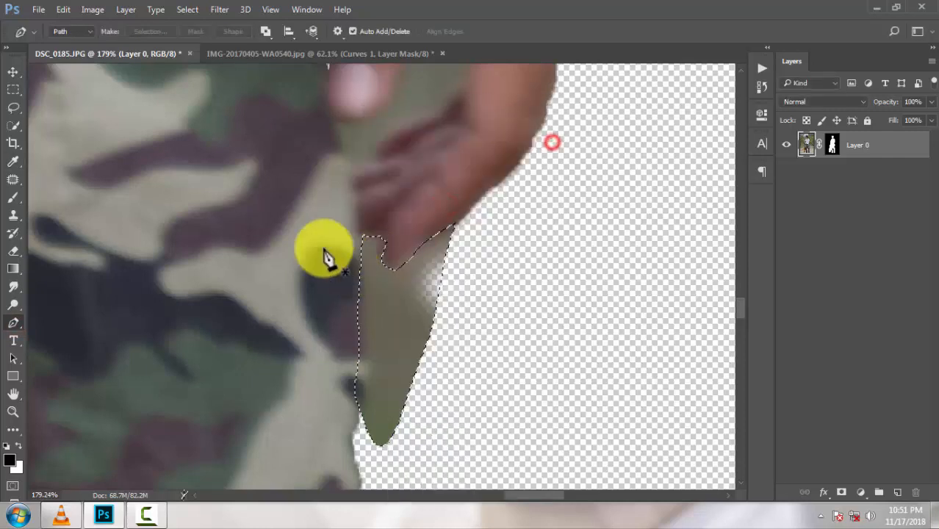
right_click(378, 259)
left_click(344, 350)
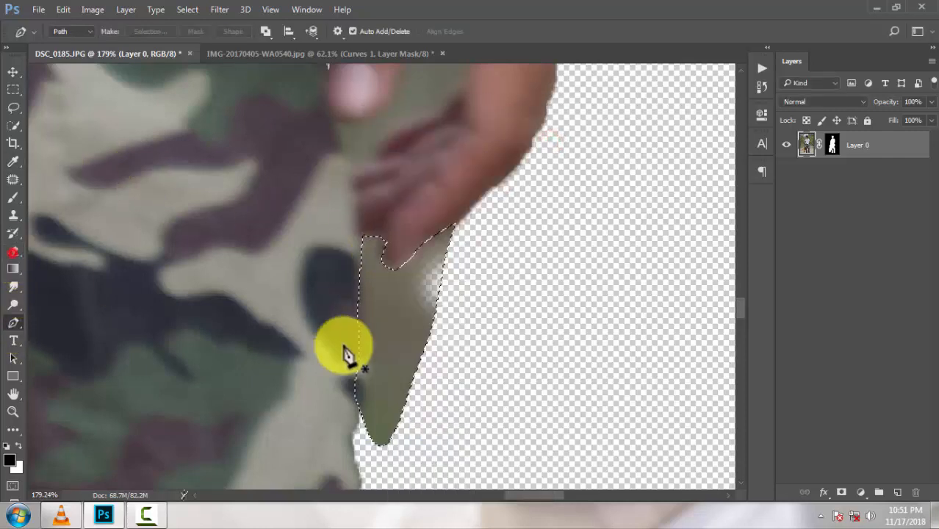
left_click(13, 250)
mouse_move(442, 333)
left_mouse_down()
mouse_move(403, 376)
mouse_move(367, 310)
mouse_move(424, 239)
mouse_move(382, 239)
left_mouse_up()
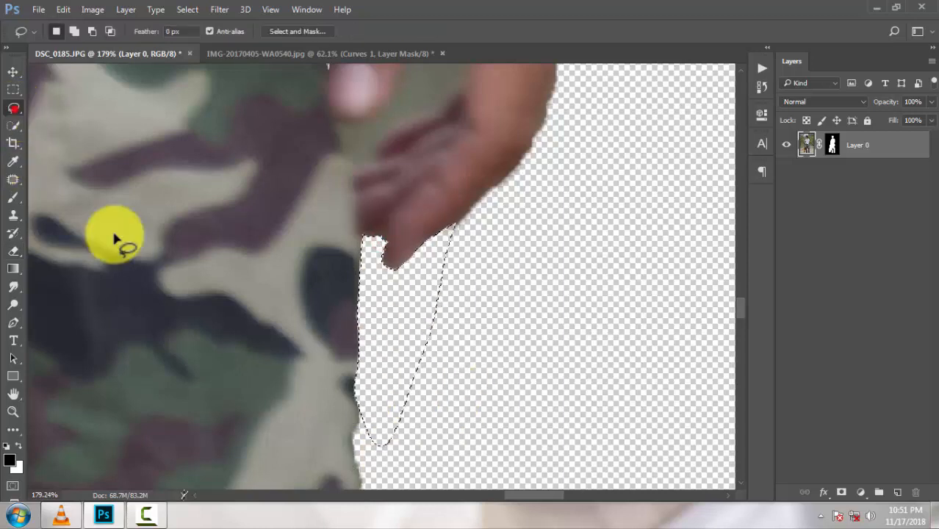
left_click(125, 249)
Outline the background gap between the thumb and the fingers with the Polygonal Lasso tool
right_click(13, 107)
left_click(62, 119)
left_click_drag(312, 180, 242, 352)
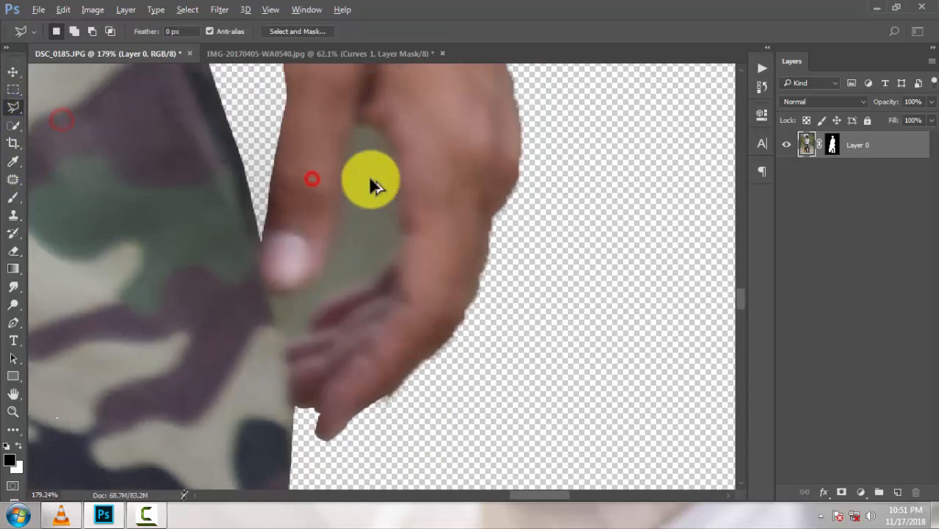
left_click(384, 138)
left_click(389, 191)
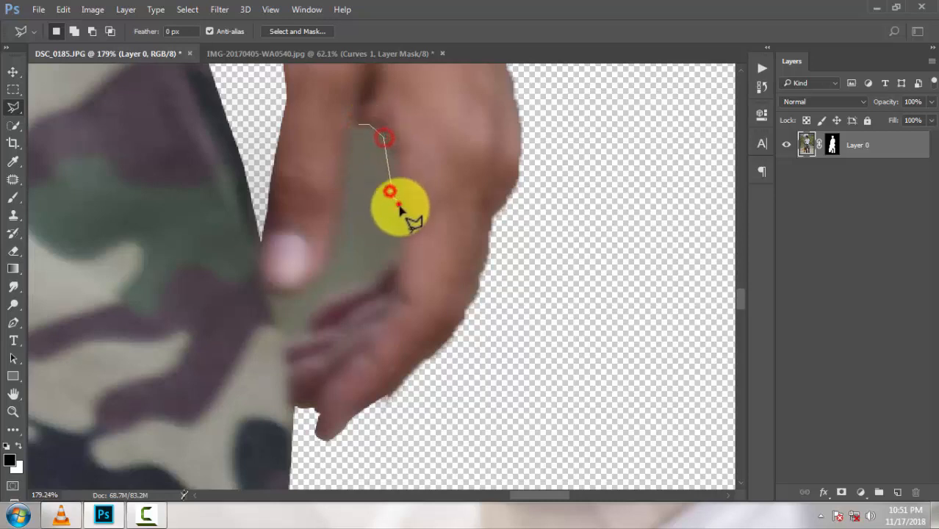
left_click(303, 284)
left_click(316, 263)
left_click(330, 232)
left_click(337, 198)
left_click(350, 155)
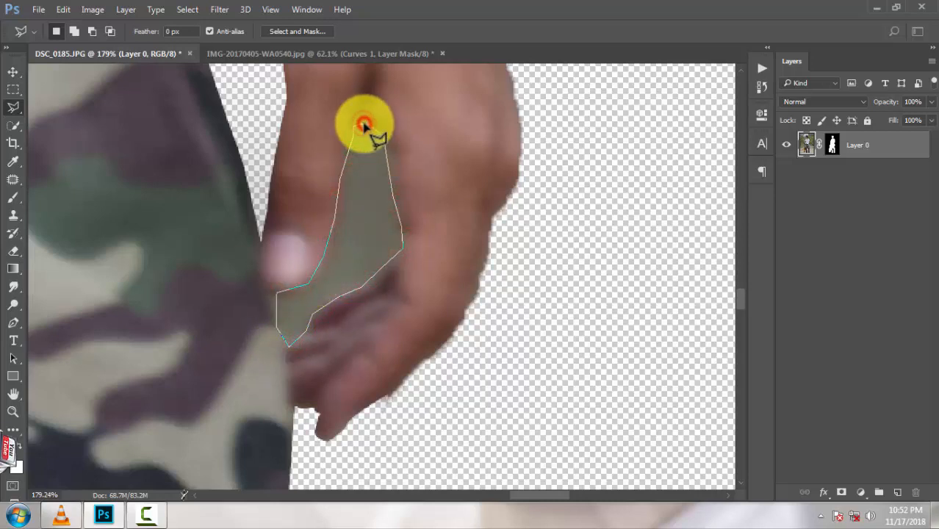
left_click(364, 125)
Erase the background inside the gap between thumb and fingers, and deselect
left_click(13, 250)
mouse_move(323, 220)
left_mouse_down()
mouse_move(357, 181)
mouse_move(366, 281)
left_mouse_up()
key("ctrl+d")
Outline the leftover background beside the trouser hem and above the shoe with the Polygonal Lasso tool
scroll(346, 154, "down", 10)
left_click_drag(367, 395, 378, 173)
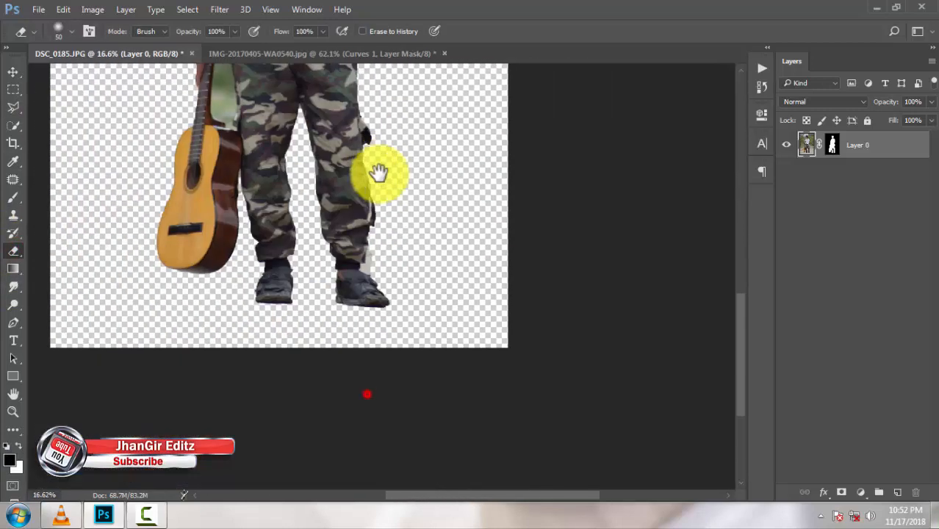
scroll(386, 268, "up", 10)
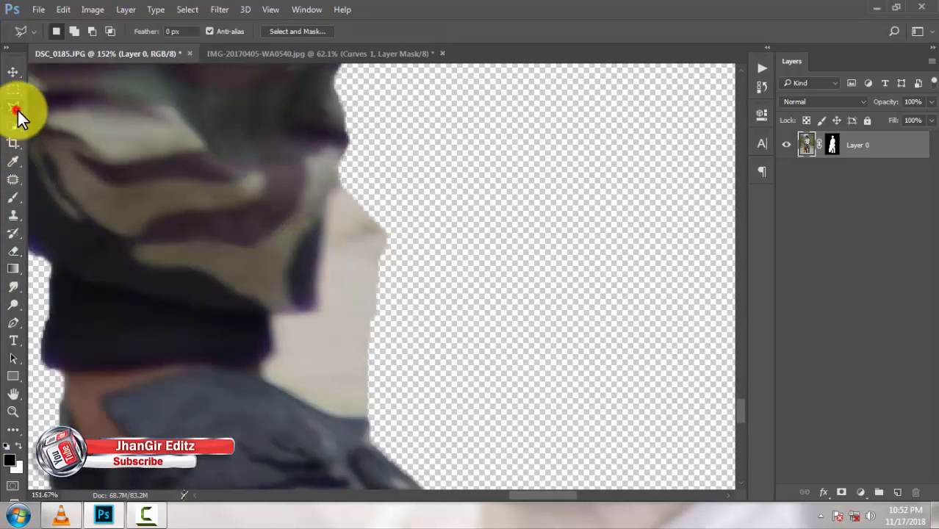
left_click(329, 189)
left_click(330, 202)
left_click(321, 240)
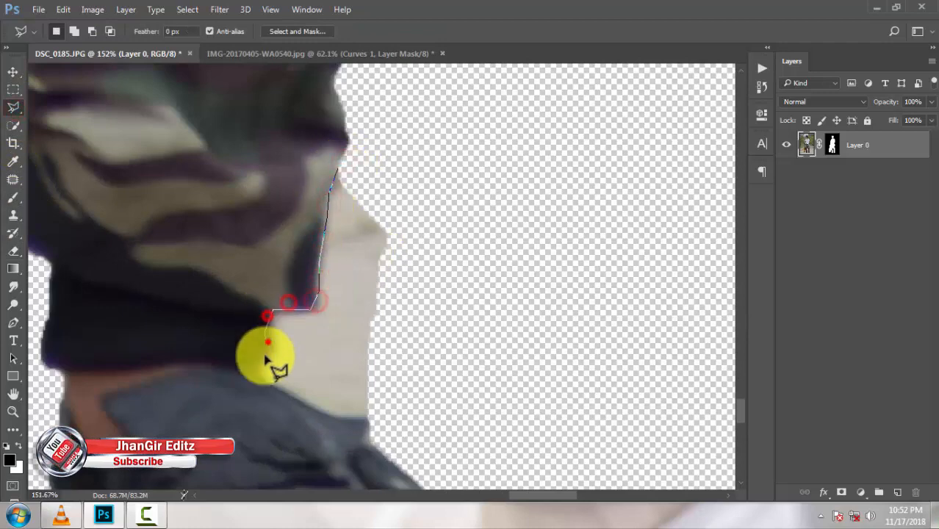
left_click(263, 382)
left_click(310, 403)
left_click(374, 424)
left_click(430, 217)
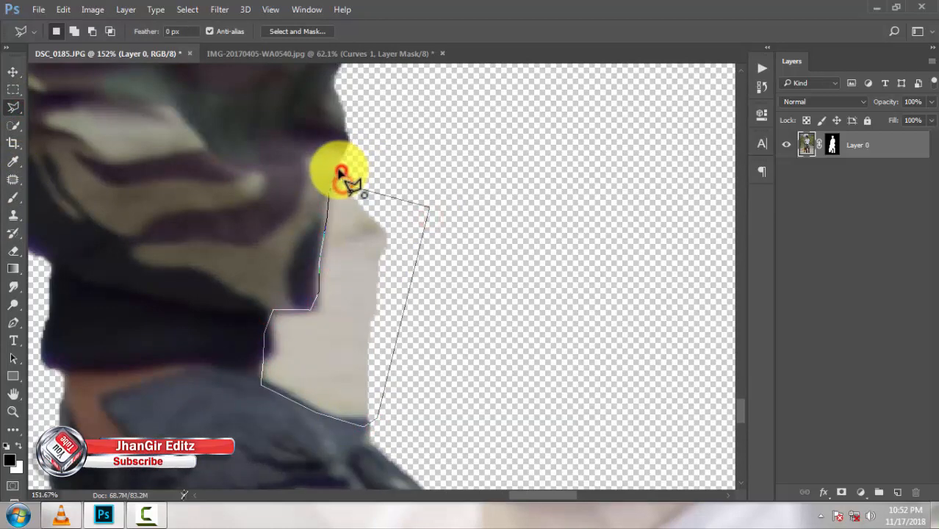
Erase the selected background beside the trouser hem and ankle, and deselect with the regular Lasso tool
left_click(13, 251)
mouse_move(346, 193)
left_mouse_down()
mouse_move(352, 241)
mouse_move(337, 405)
mouse_move(398, 430)
left_mouse_up()
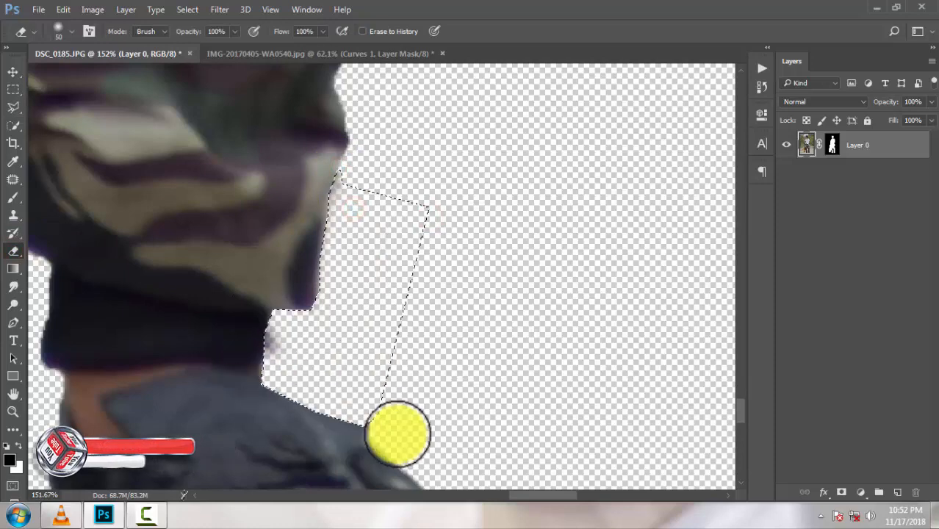
left_click(14, 123)
right_click(13, 109)
left_click(47, 109)
left_click(120, 145)
Start a Polygonal Lasso outline of the background gap between guitar and trousers, following the trouser leg's edge downward
scroll(116, 192, "down", 7)
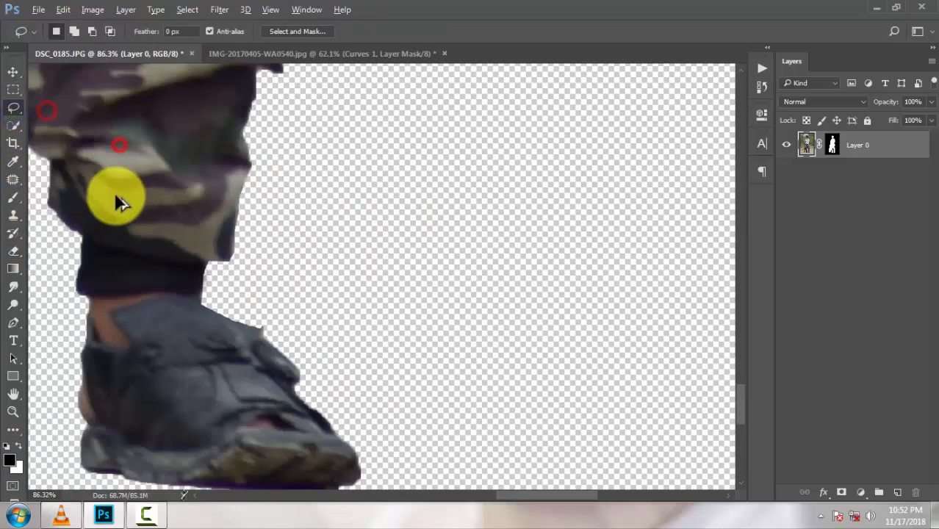
mouse_move(133, 232)
left_mouse_down()
mouse_move(524, 300)
mouse_move(555, 443)
left_mouse_up()
left_click_drag(344, 236, 375, 471)
left_click_drag(334, 298, 329, 400)
scroll(308, 419, "up", 5)
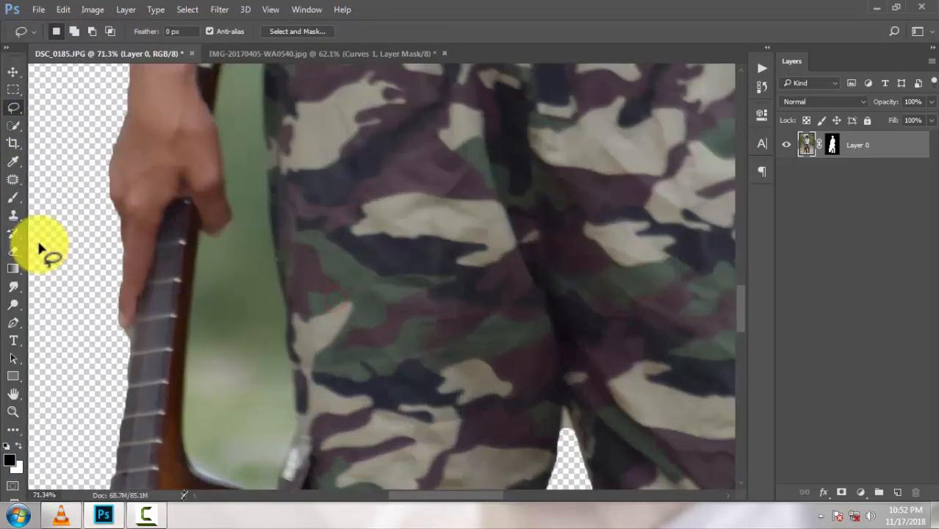
mouse_move(267, 163)
left_mouse_down()
mouse_move(288, 362)
mouse_move(299, 158)
left_mouse_up()
scroll(296, 194, "up", 5)
left_click(290, 166)
left_click(285, 318)
left_click_drag(301, 338, 280, 131)
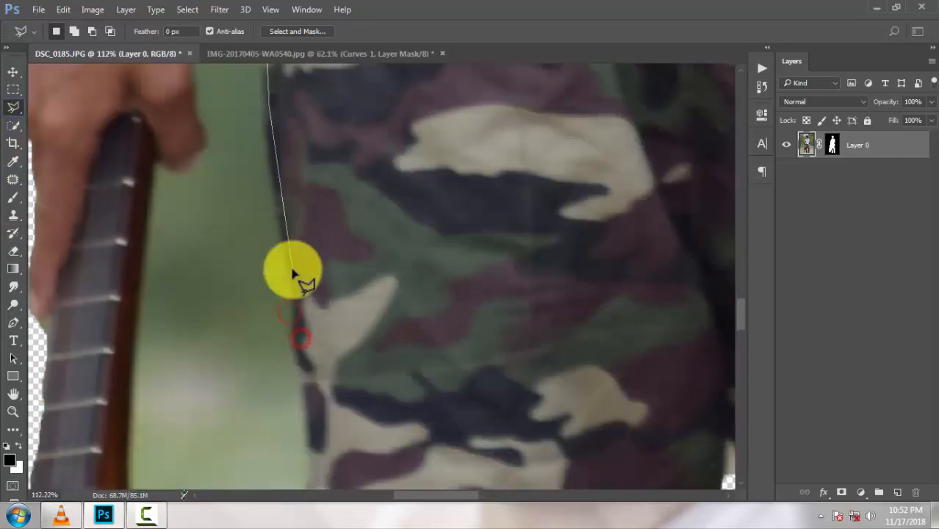
left_click(292, 272)
left_click_drag(300, 315, 337, 117)
left_click(343, 208)
left_click(350, 292)
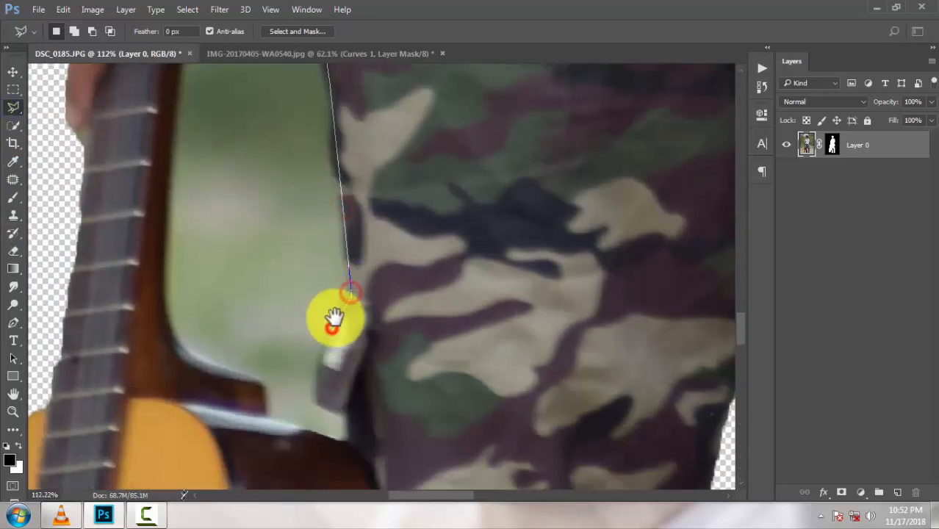
Continue the outline around the buckle on the trouser leg and along the upper edge of the guitar body
left_click_drag(335, 317, 284, 142)
left_click(294, 232)
left_click(294, 272)
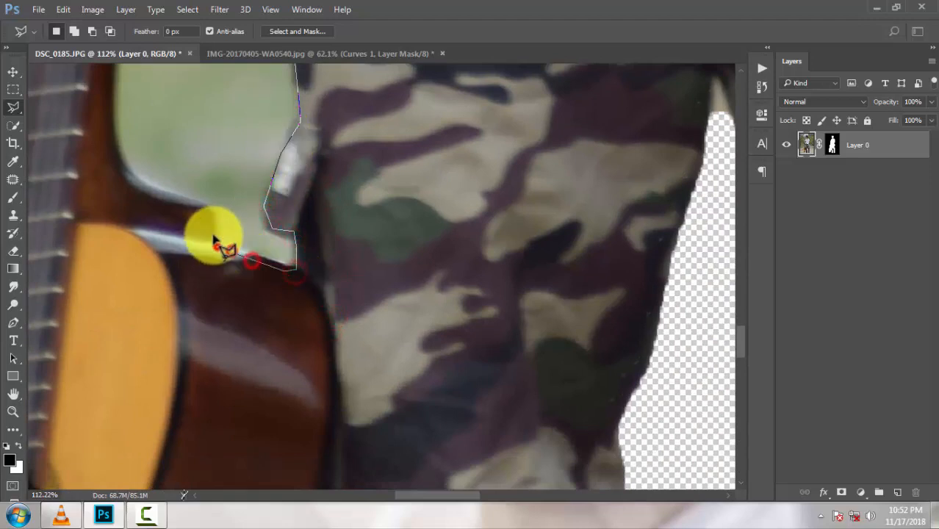
left_click(181, 196)
left_click(151, 189)
left_click(131, 168)
left_click(121, 162)
left_click(113, 132)
Continue the outline up along the guitar neck and around the fingers gripping it
left_click_drag(112, 108, 131, 309)
left_click(138, 184)
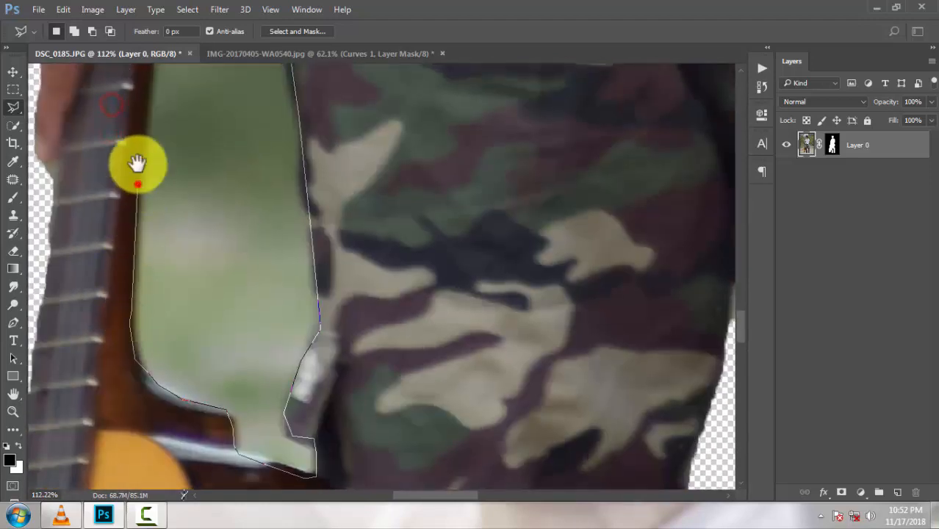
left_click_drag(137, 155, 133, 369)
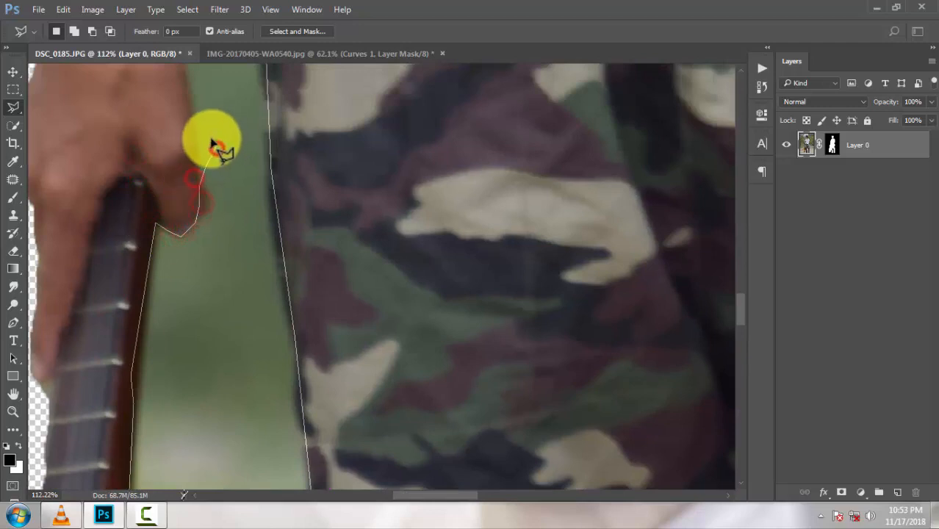
left_click(195, 182)
left_click(195, 135)
left_click_drag(193, 121, 247, 364)
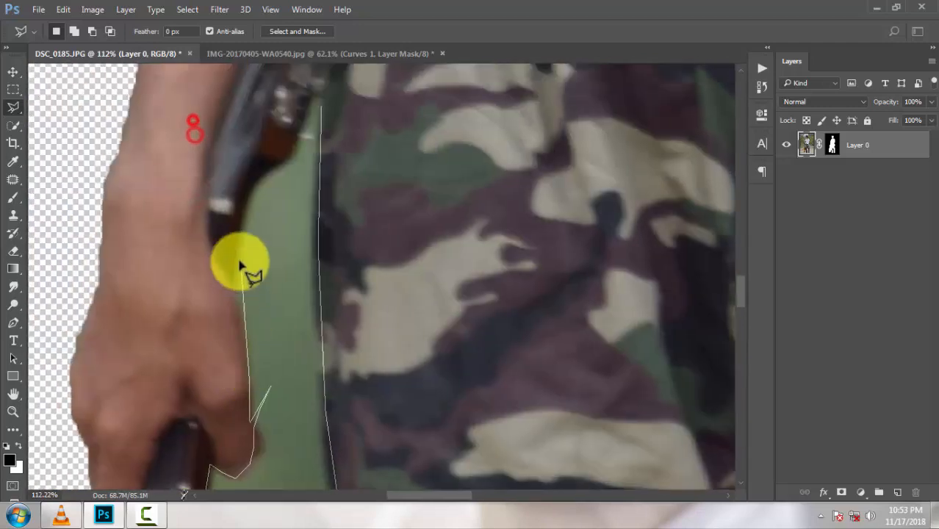
Follow the hand and the edge of the guitar headstock upward, and close the outline at the trousers
left_click(233, 254)
left_click(252, 178)
left_click(272, 167)
left_click(292, 152)
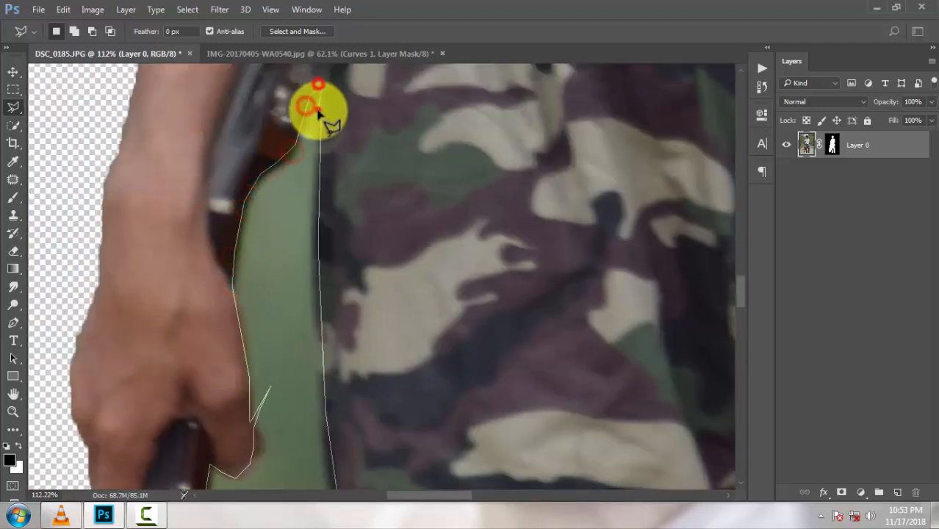
left_click(324, 109)
Erase the selected background between the guitar neck and the trousers with a 600 px eraser
left_click(17, 249)
mouse_move(309, 110)
left_mouse_down()
mouse_move(278, 278)
mouse_move(316, 212)
left_mouse_up()
left_click_drag(323, 330, 290, 177)
left_click(279, 266)
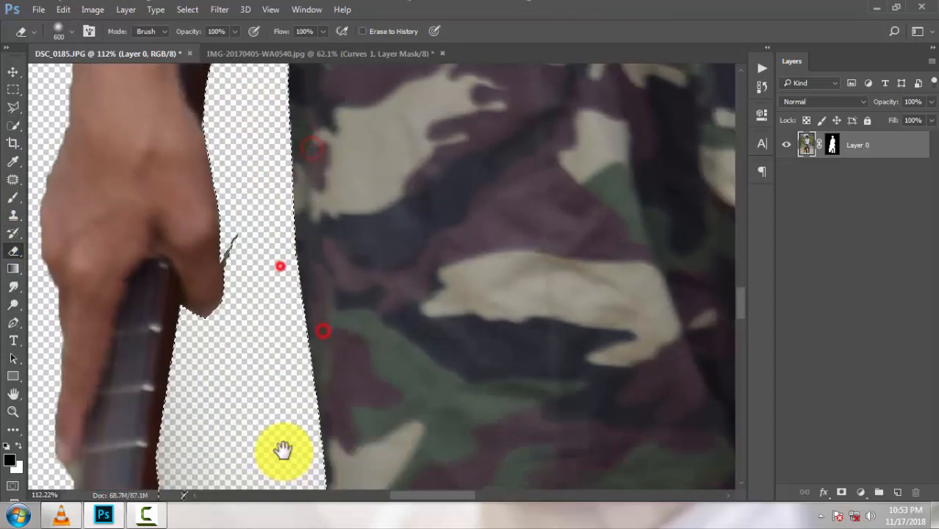
left_click_drag(280, 419, 269, 198)
left_click(239, 294)
left_click(244, 295)
mouse_move(254, 444)
left_mouse_down()
mouse_move(245, 266)
mouse_move(314, 524)
left_mouse_up()
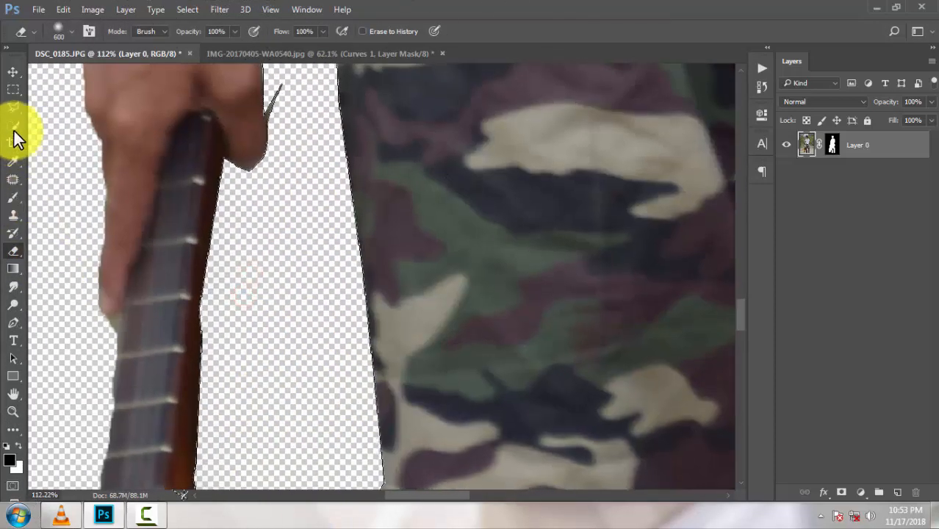
Deselect with the regular Lasso tool, and erase the leftover background sliver beside the fingers with a 31 px eraser
left_click(13, 106)
right_click(13, 107)
left_click(47, 110)
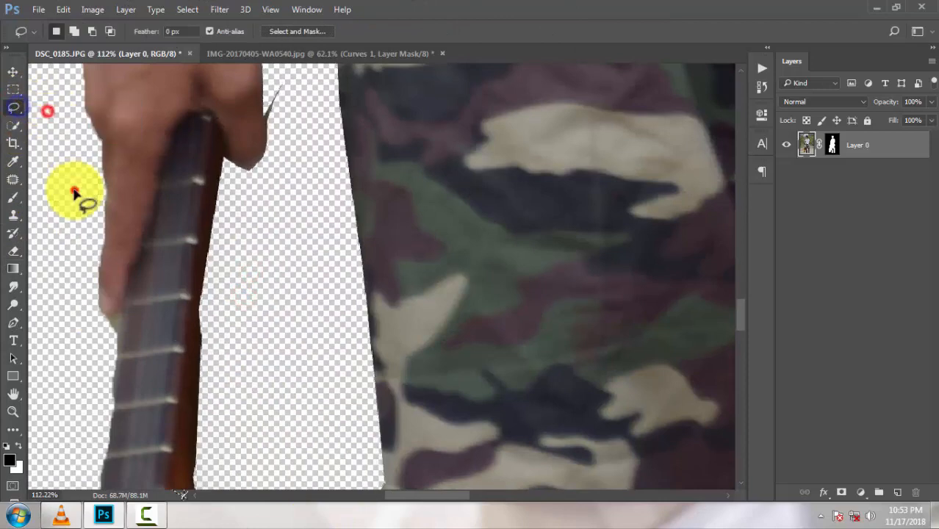
left_click(14, 254)
right_click(281, 182)
left_click(368, 211)
mouse_move(287, 99)
left_mouse_down()
mouse_move(281, 111)
mouse_move(276, 92)
left_mouse_up()
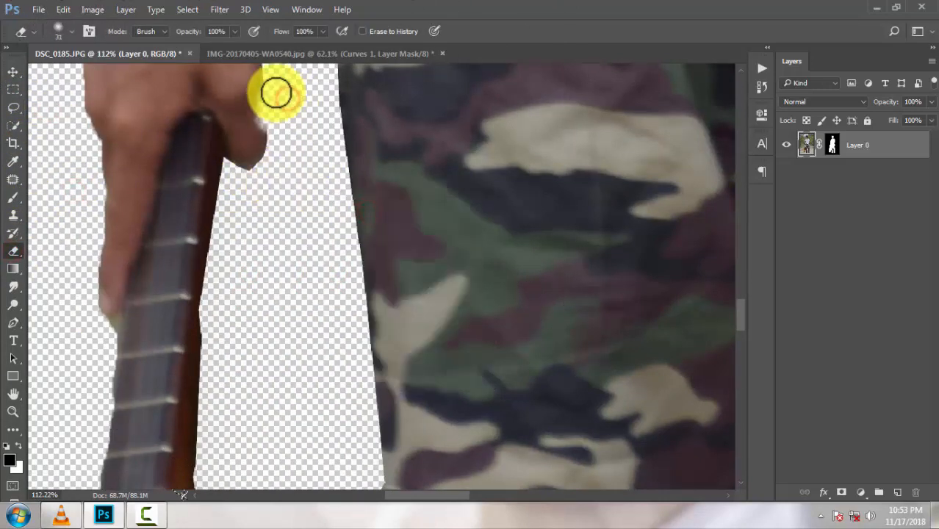
Start a Polygonal Lasso outline of the gap between arm and shirt, following the arm's inner edge from the sleeve downward
scroll(290, 136, "down", 10, "alt")
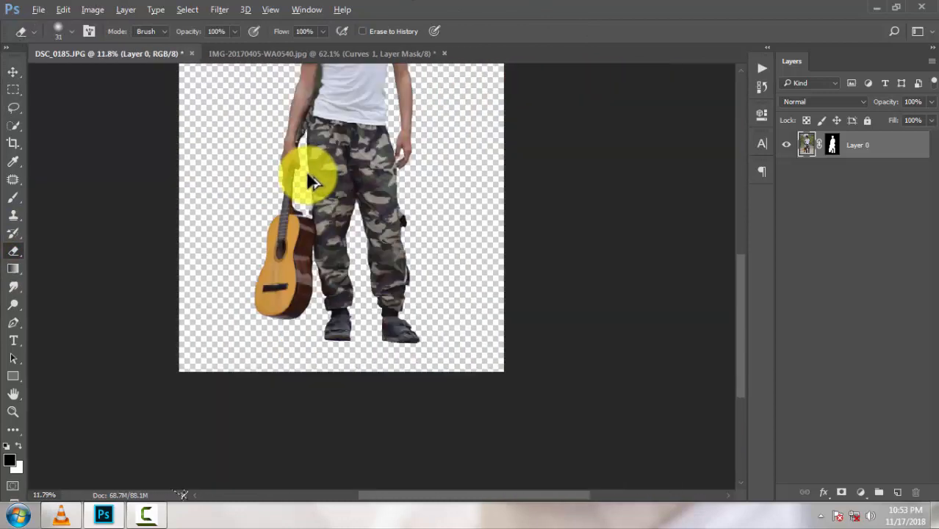
scroll(543, 258, "up", 2)
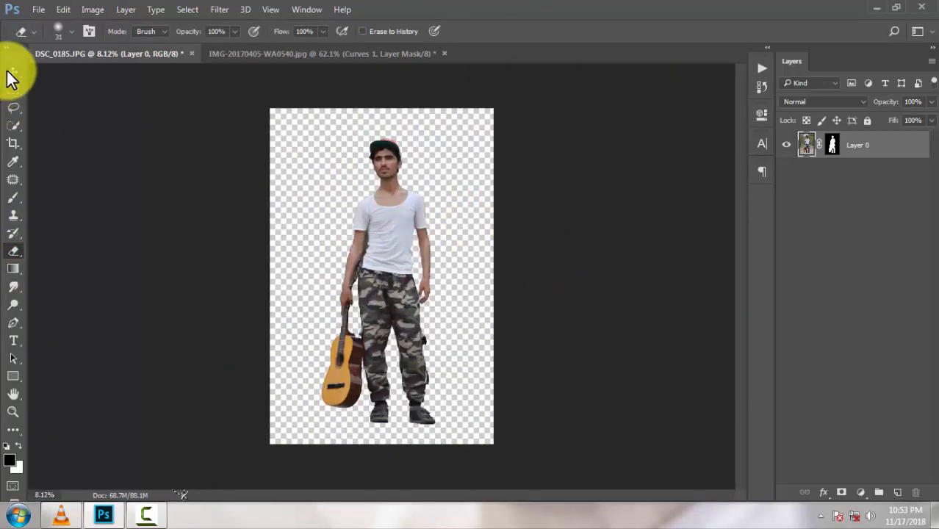
left_click(12, 72)
scroll(399, 248, "up", 4)
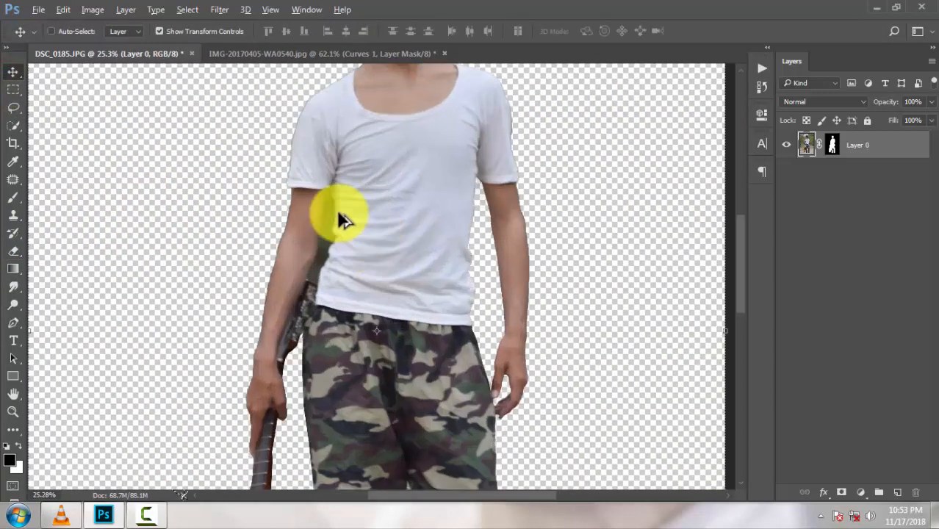
scroll(342, 220, "up", 4)
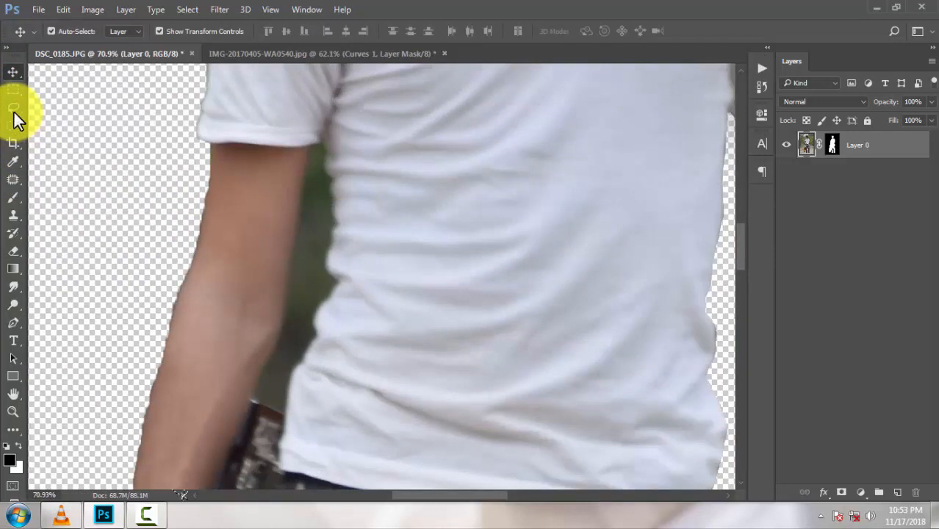
left_click(14, 107)
left_click(43, 121)
left_click(309, 146)
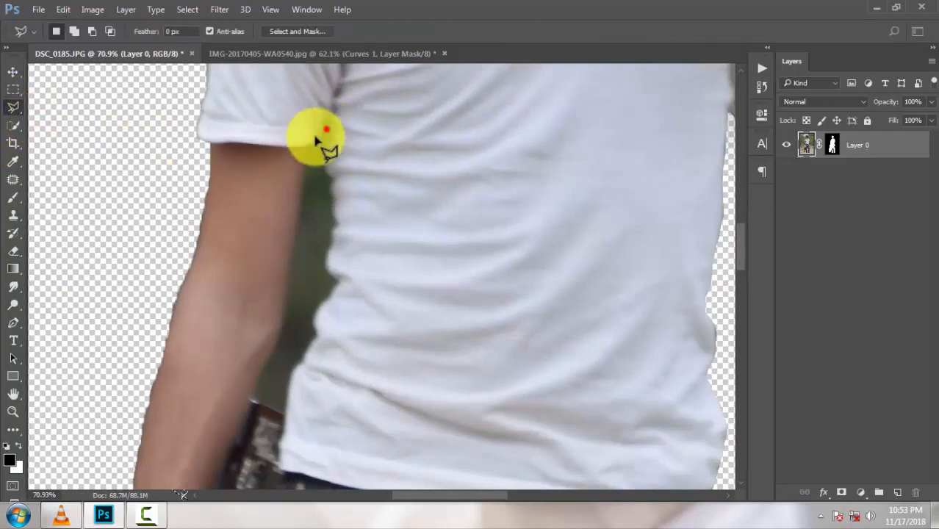
left_click(296, 222)
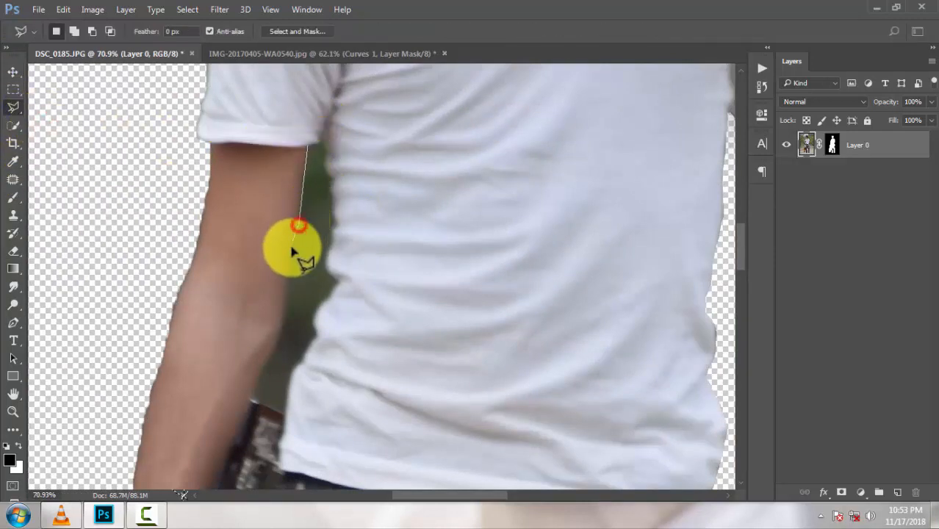
left_click(281, 290)
left_click(282, 318)
left_click(263, 360)
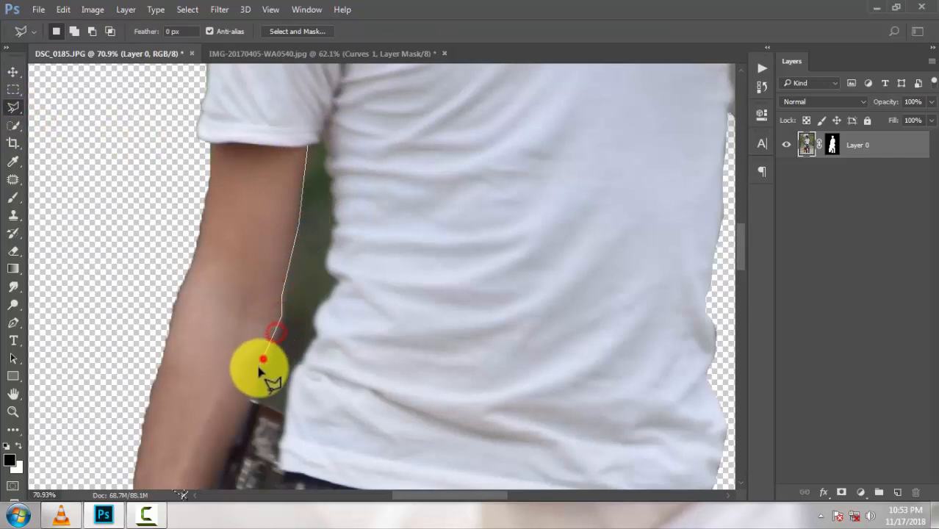
Continue the outline above the guitar headstock and up the shirt's edge, and close it below the sleeve
left_click(238, 397)
left_click(298, 392)
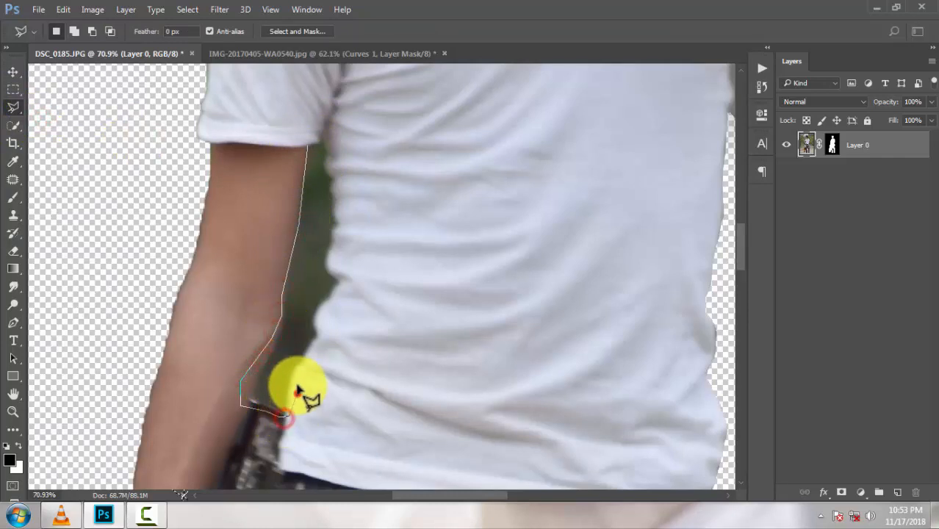
left_click(302, 368)
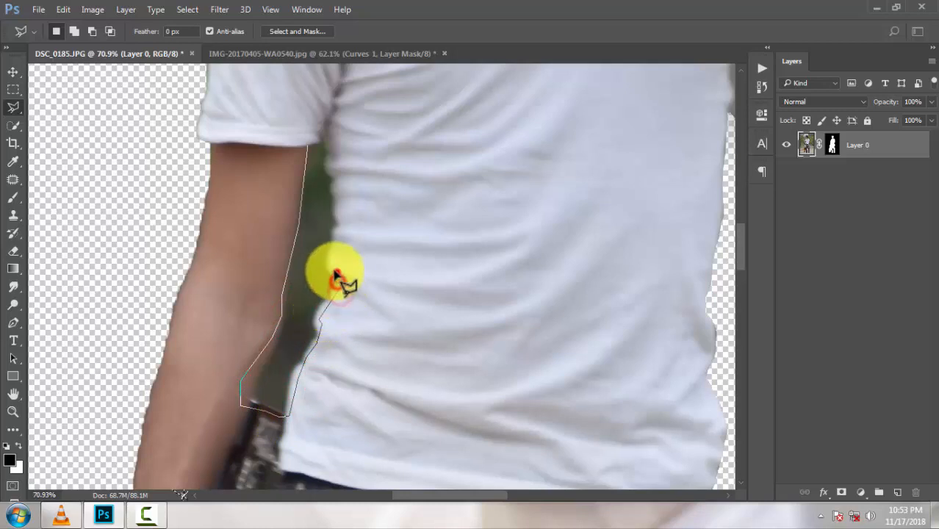
left_click(343, 227)
left_click(343, 201)
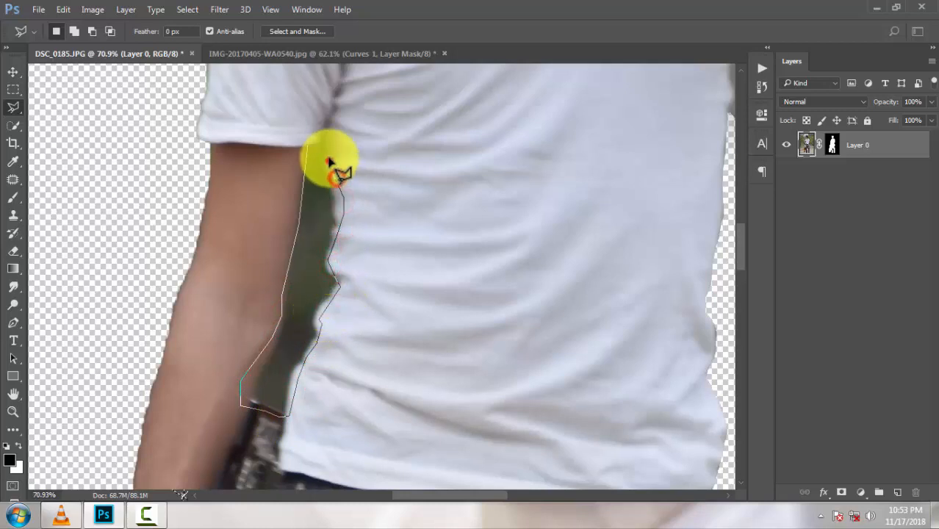
left_click(324, 142)
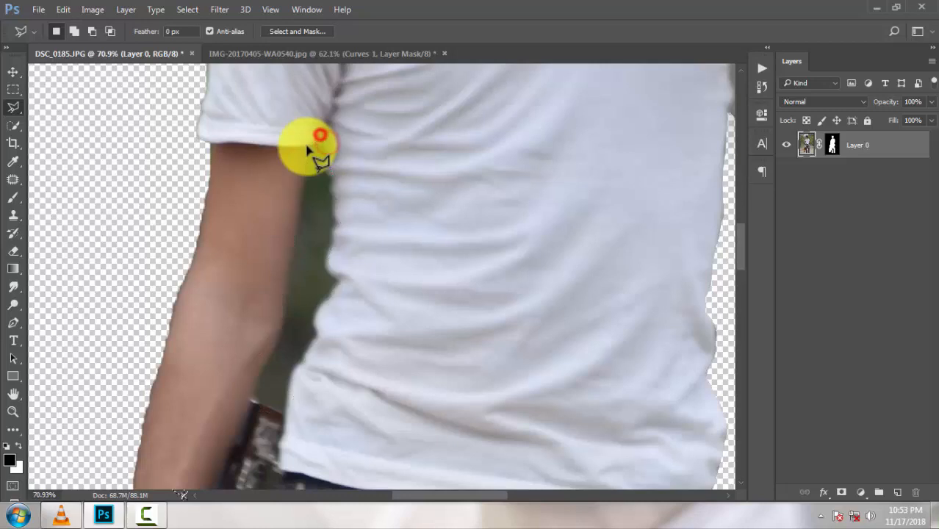
Erase the selected background between arm and shirt with a 300 px eraser, and deselect with the regular Lasso tool
left_click(14, 252)
mouse_move(308, 163)
left_mouse_down()
mouse_move(324, 252)
mouse_move(330, 220)
mouse_move(321, 178)
mouse_move(306, 167)
mouse_move(319, 156)
mouse_move(300, 433)
mouse_move(299, 369)
mouse_move(324, 240)
mouse_move(287, 401)
mouse_move(307, 149)
mouse_move(300, 325)
left_mouse_up()
key("bracketright")
key("bracketright")
key("bracketright")
key("bracketright")
key("bracketright")
key("bracketright")
key("bracketright")
key("bracketright")
key("bracketright")
key("bracketright")
key("bracketright")
key("bracketright")
key("bracketright")
key("bracketright")
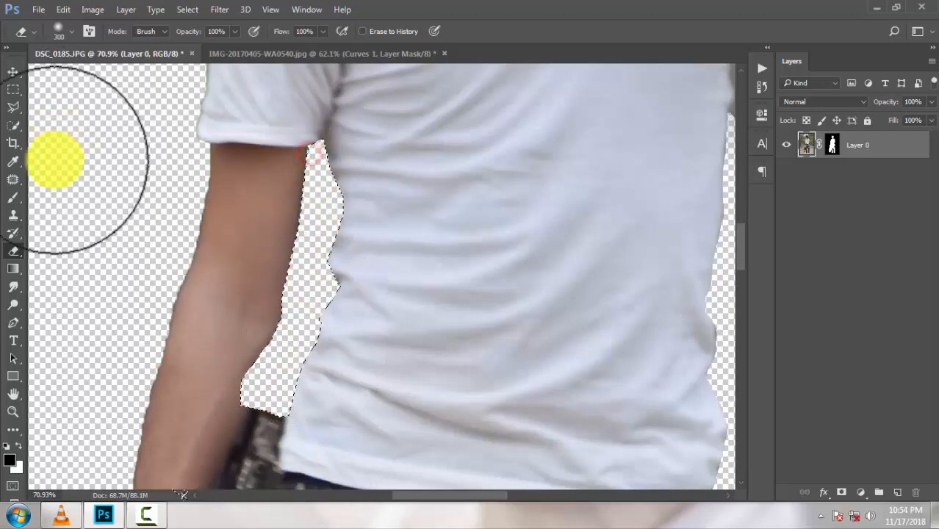
left_click(14, 107)
left_click(50, 110)
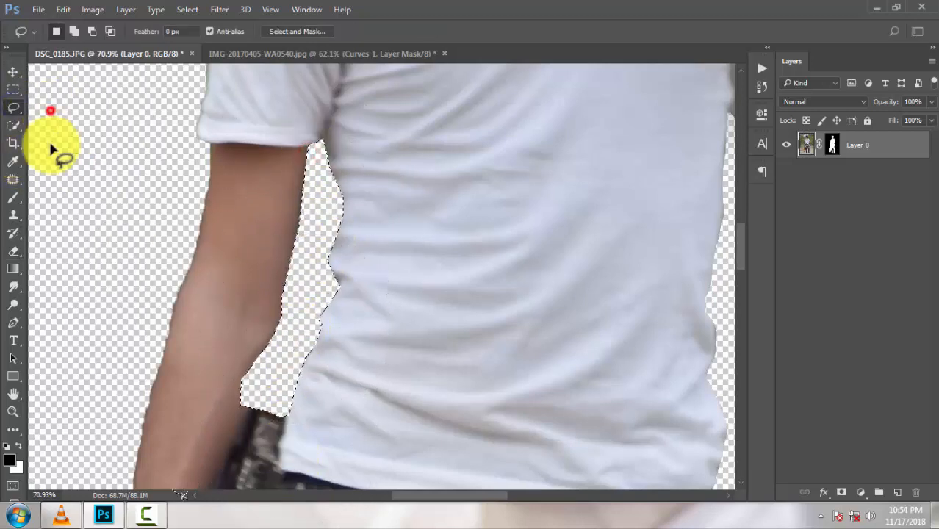
left_click(58, 172)
Try retouching the forearm's inner edge with a 25 px black brush, and undo the dab
left_click(13, 197)
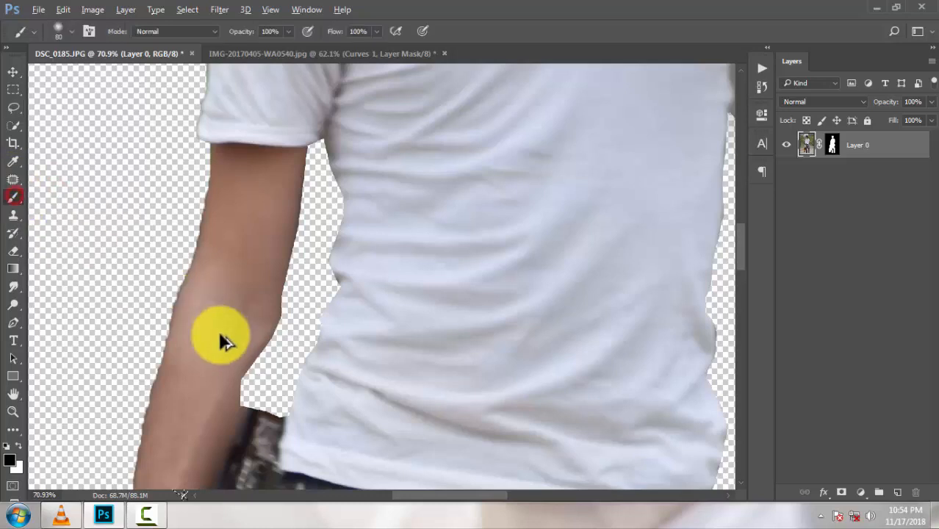
scroll(245, 361, "up", 5)
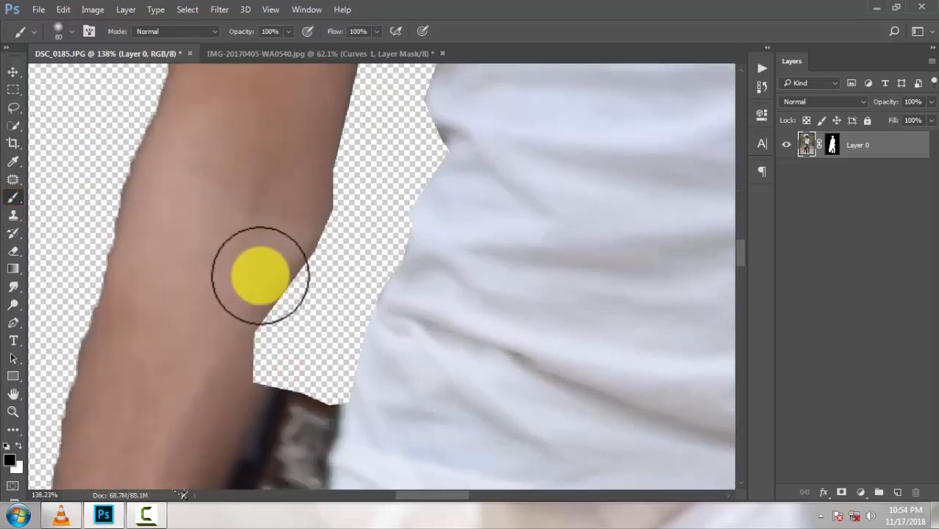
key("bracketleft")
key("bracketleft")
key("bracketleft")
key("bracketleft")
key("bracketleft")
key("bracketleft")
key("bracketleft")
key("bracketleft")
left_click(313, 230)
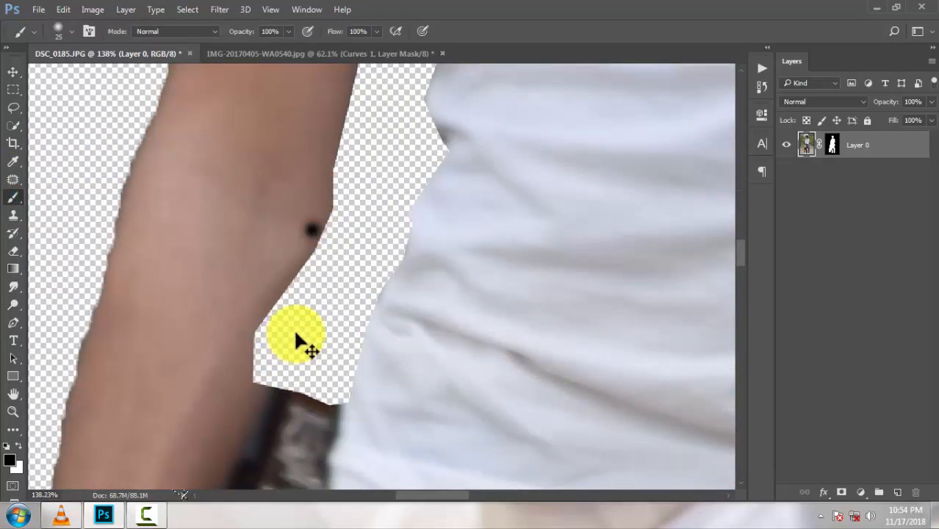
key("ctrl+z")
Target Layer 0's mask for brushing and swap the foreground and background colours
left_click(833, 145)
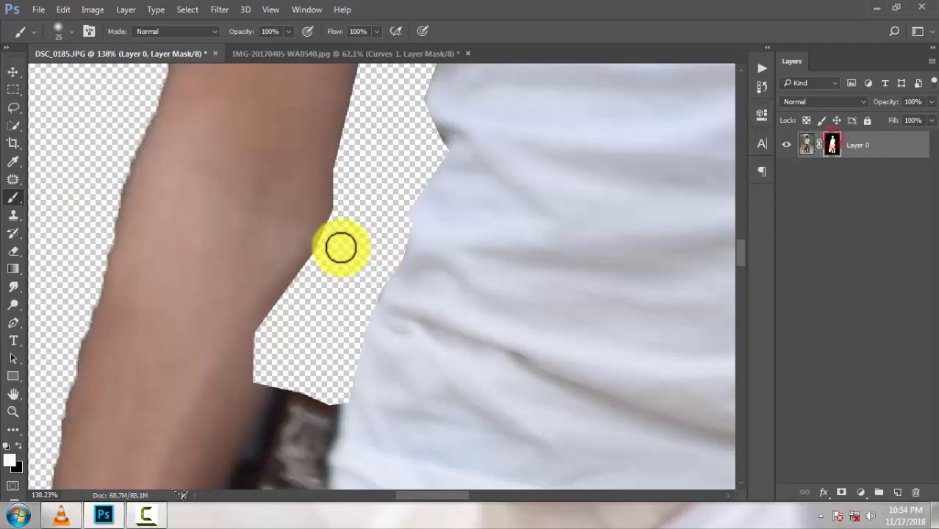
key("x")
scroll(272, 324, "up", 2)
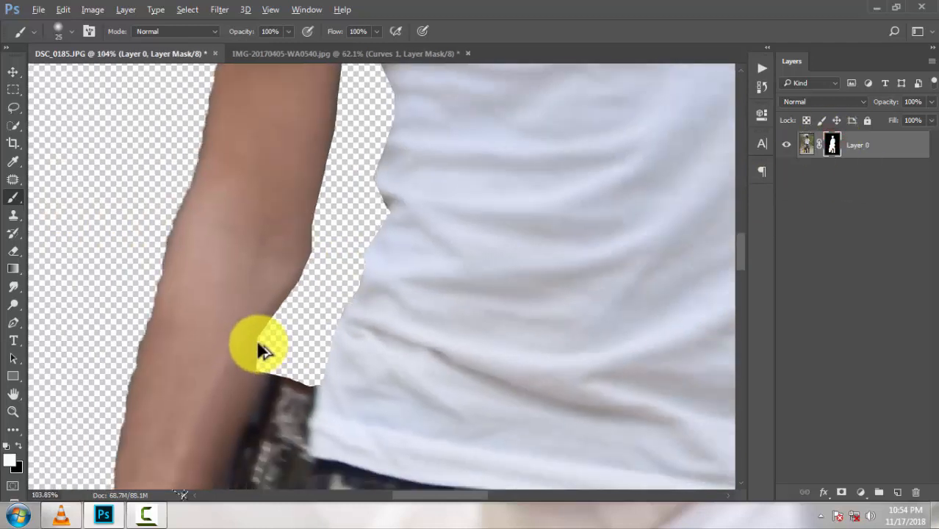
Set up the Clone Stamp with a 25 px brush and target Layer 0's image instead of its mask
left_click(13, 216)
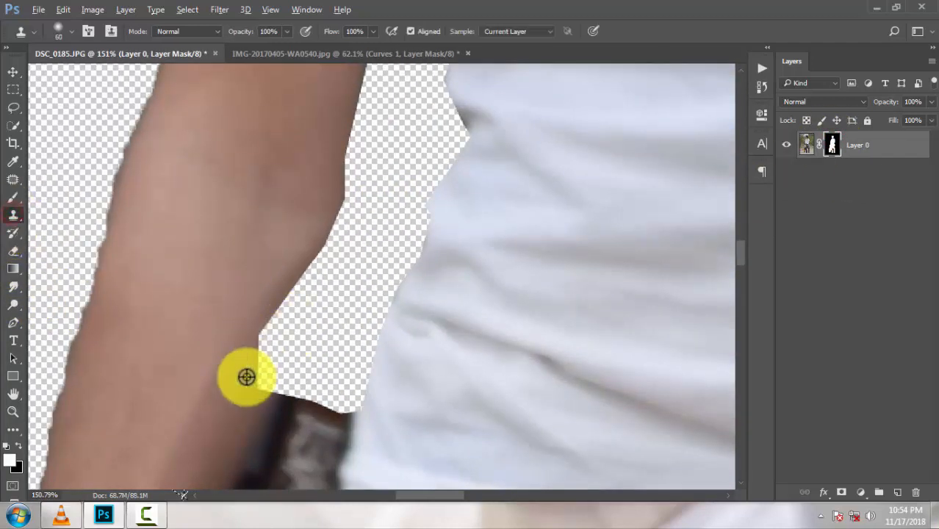
left_click(233, 328, "alt")
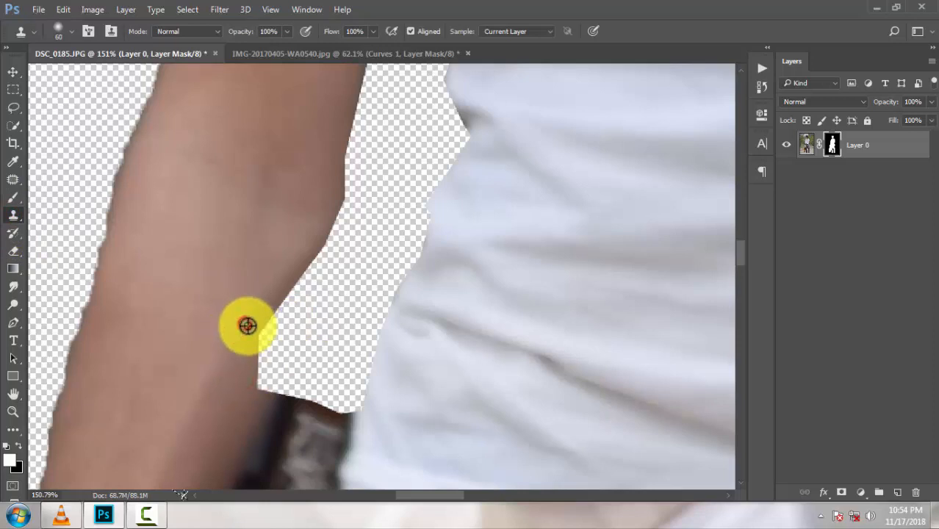
left_click(873, 156)
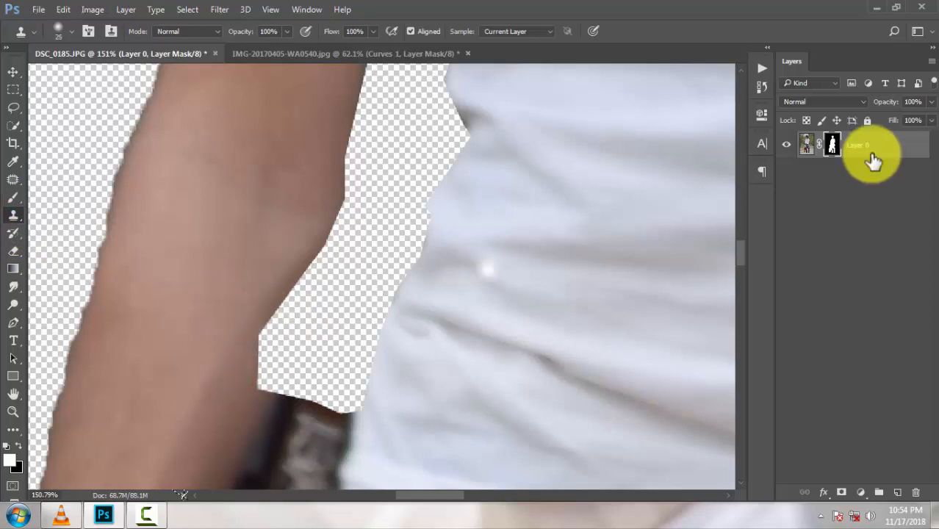
left_click(806, 145)
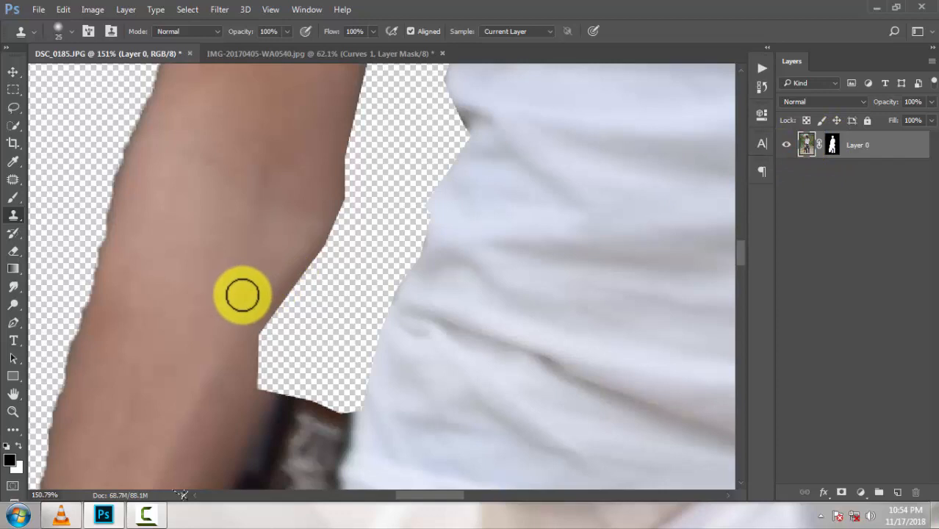
Clone skin along the forearm's inner edge to fill the notch above the trousers and straighten the outline
mouse_move(243, 295)
left_mouse_down()
mouse_move(280, 293)
mouse_move(264, 354)
mouse_move(264, 313)
mouse_move(256, 360)
mouse_move(239, 386)
mouse_move(252, 382)
mouse_move(269, 311)
left_mouse_up()
left_click(244, 387, "alt")
left_click_drag(256, 387, 301, 257)
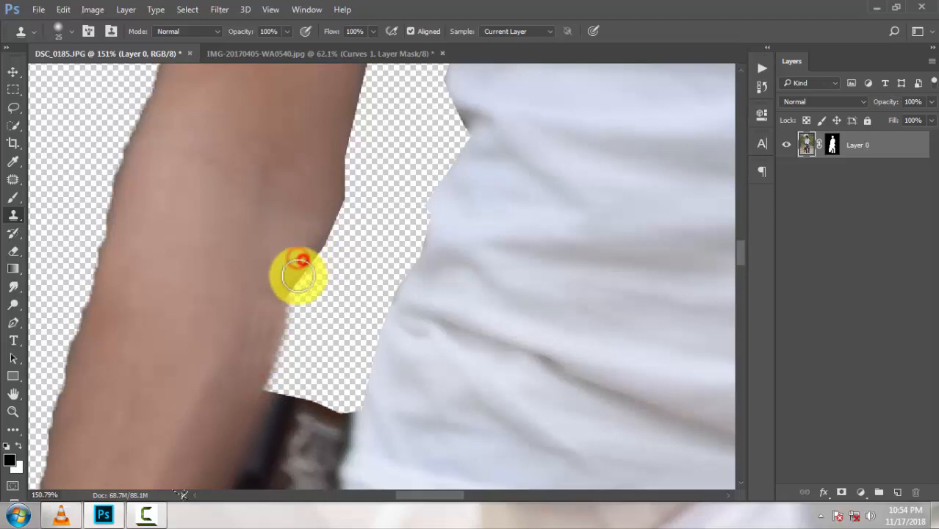
mouse_move(262, 395)
left_mouse_down()
mouse_move(315, 251)
mouse_move(267, 386)
mouse_move(295, 277)
left_mouse_up()
left_click(272, 298)
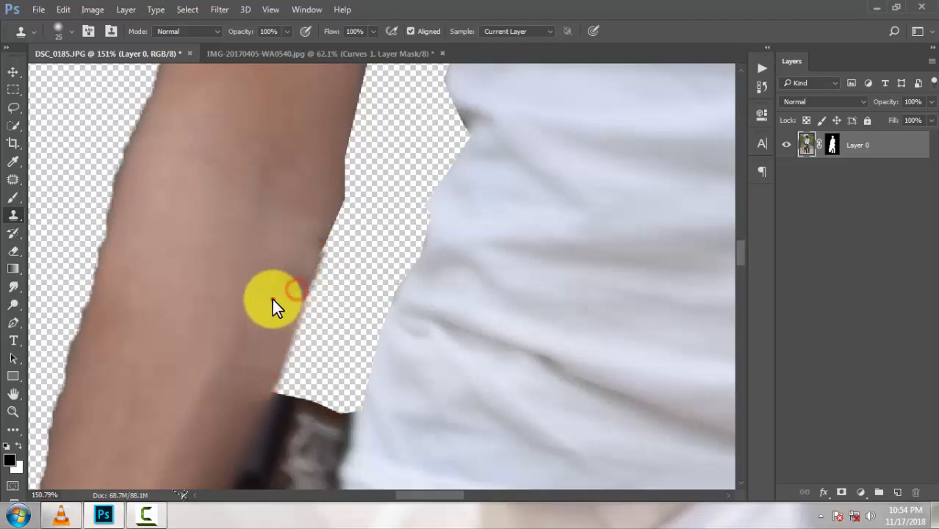
Move the masked man with the guitar from DSC_0185.JPG into the runway document IMG-20170405-WA0540.jpg
scroll(261, 328, "down", 8)
scroll(289, 341, "down", 3)
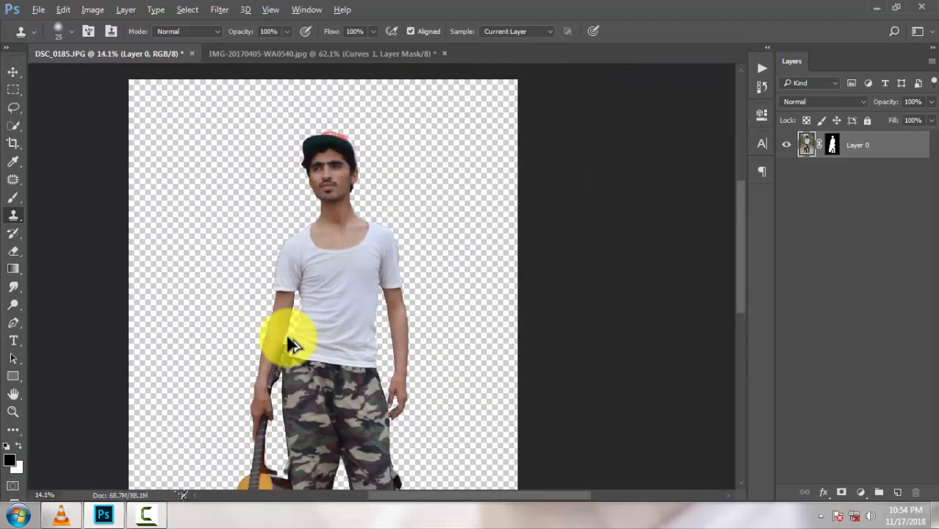
scroll(338, 361, "down", 5)
scroll(336, 349, "up", 3)
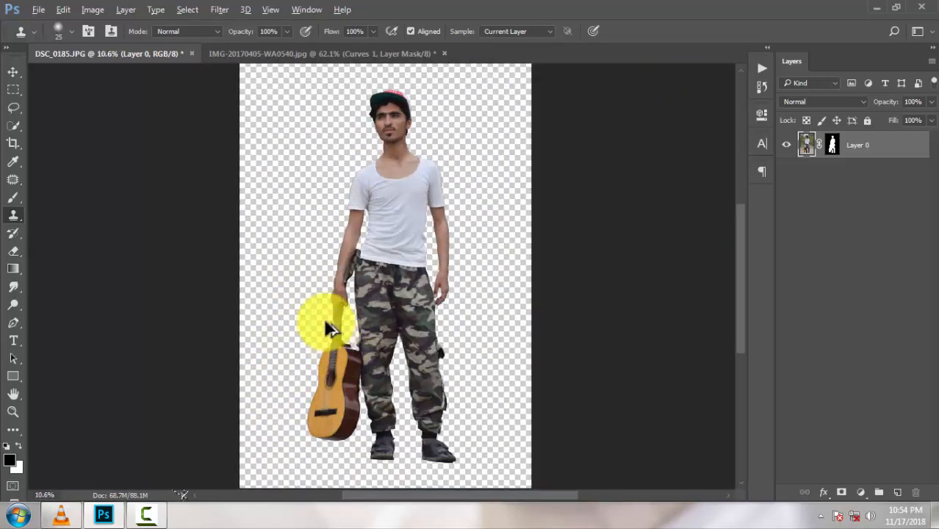
scroll(340, 354, "up", 3)
scroll(288, 329, "down", 4)
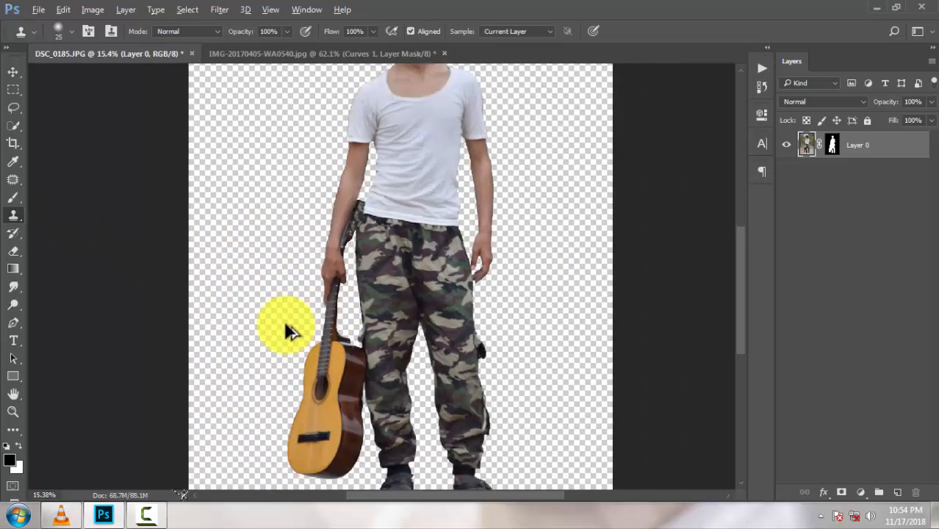
left_click(14, 72)
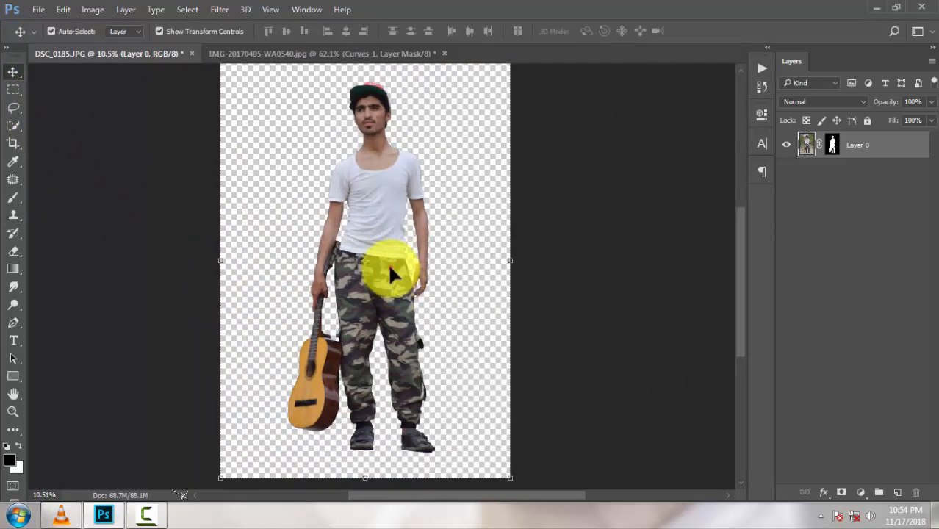
left_click_drag(390, 270, 372, 292)
Scale the man's layer down to 19.08% width and 15.98% height and move it onto the runway canvas
scroll(381, 274, "down", 3)
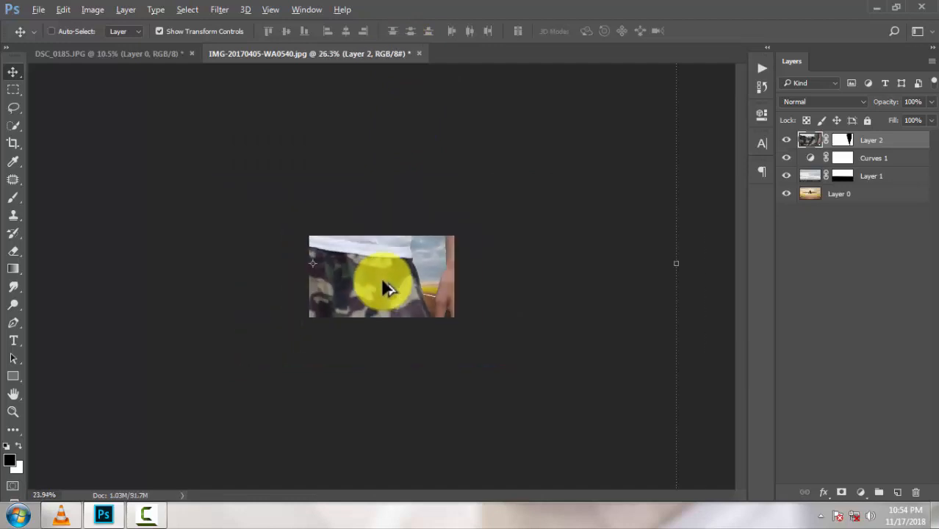
scroll(390, 283, "down", 6)
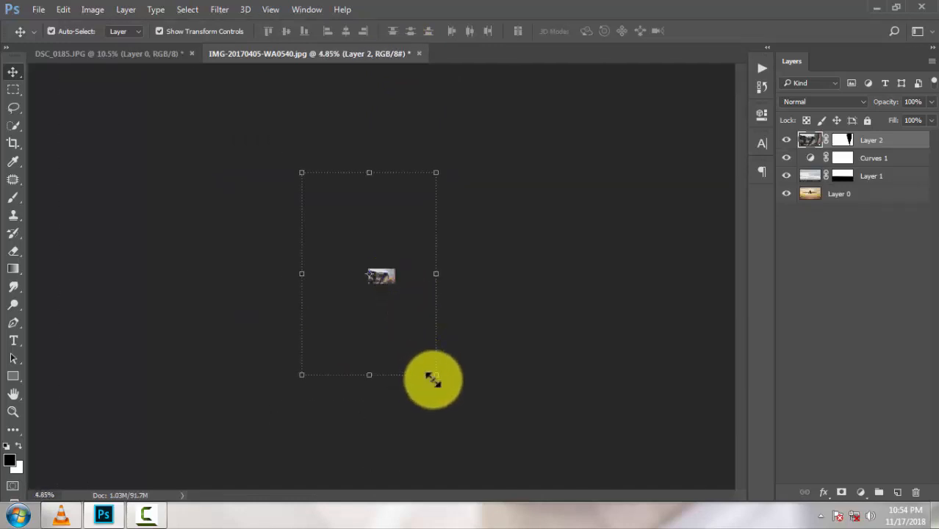
left_click_drag(434, 378, 324, 192)
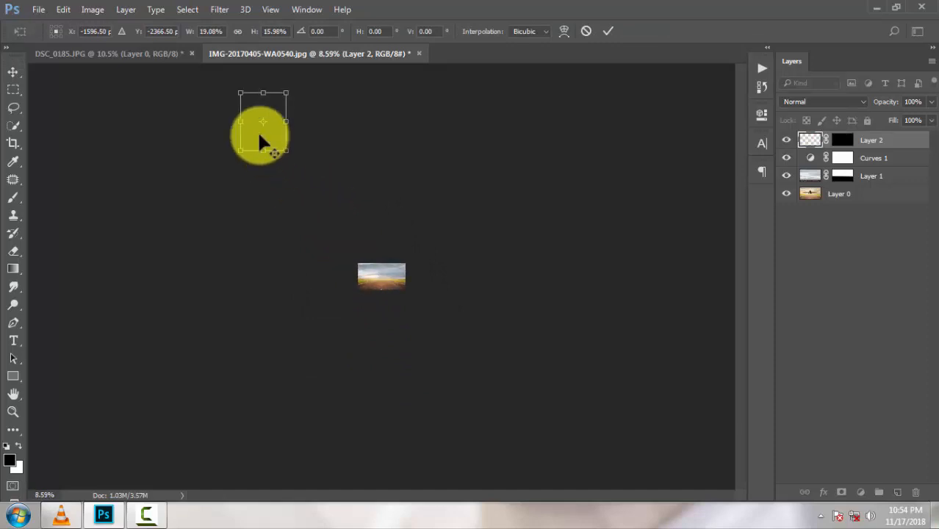
scroll(251, 130, "up", 3)
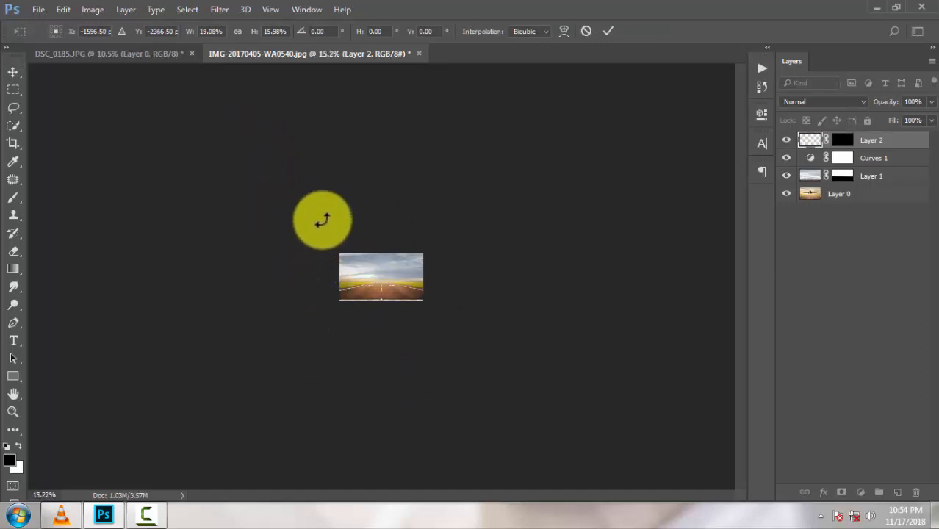
scroll(449, 278, "down", 3)
scroll(448, 272, "down", 1)
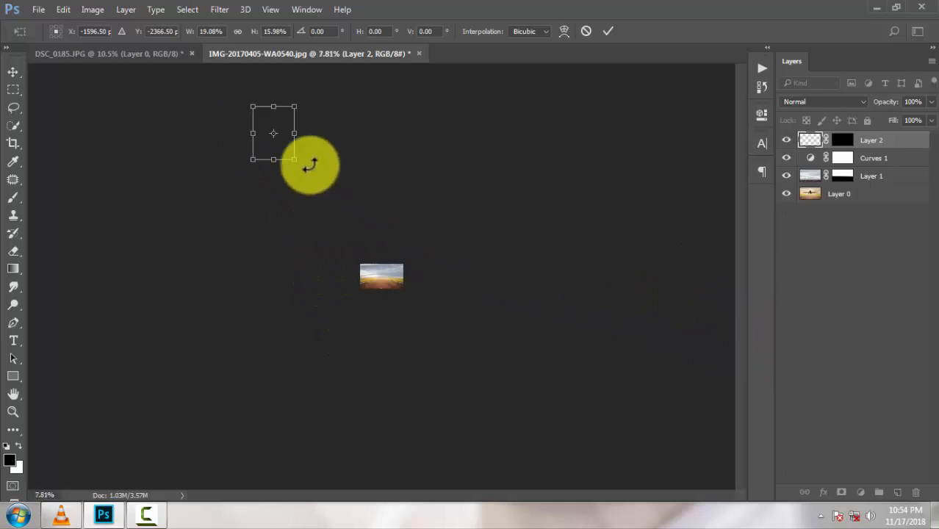
left_click_drag(275, 141, 381, 278)
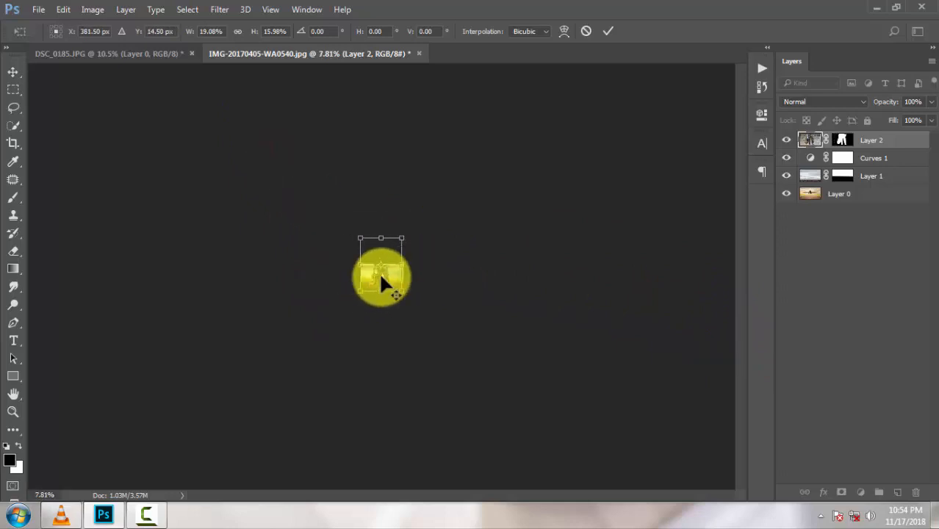
Reduce the man to 9.25% width and 7.65% height and place him just right of the runway's centre line
scroll(379, 271, "up", 7)
left_click_drag(479, 90, 373, 224)
left_click_drag(333, 275, 418, 264)
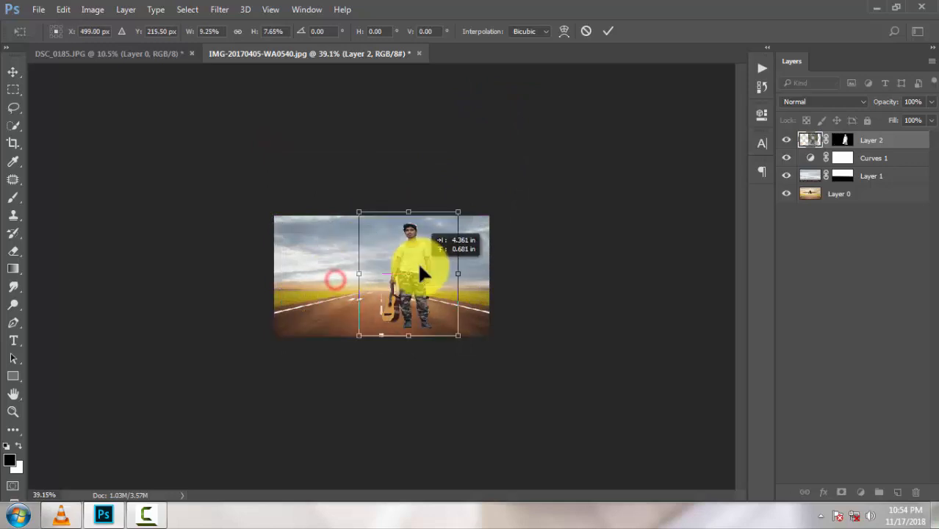
scroll(417, 282, "up", 4)
scroll(445, 285, "up", 2)
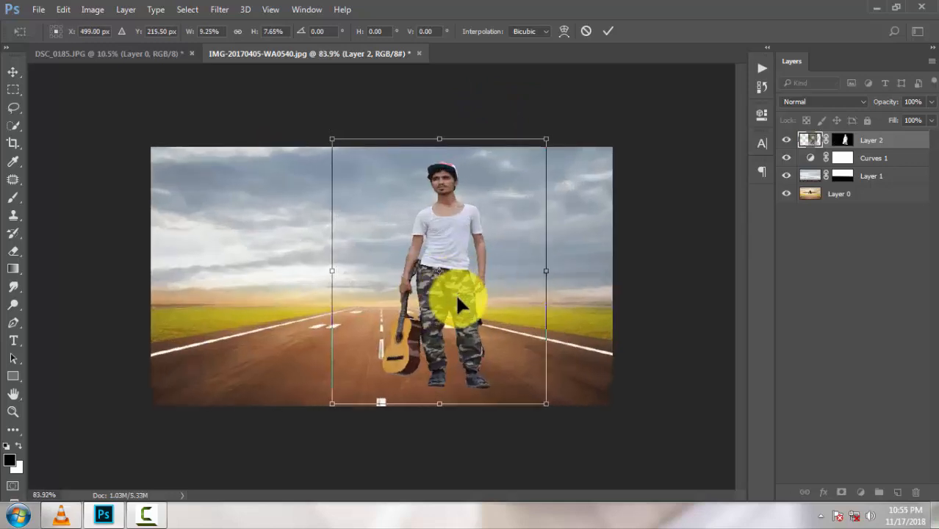
Shrink the man further to 5.78% width and 5.63% height, standing on the runway beside the centre line
left_click_drag(455, 294, 433, 294)
left_click_drag(524, 140, 452, 206)
left_click_drag(401, 311, 430, 324)
scroll(436, 308, "up", 1)
mouse_move(337, 174)
left_mouse_down()
mouse_move(347, 165)
mouse_move(347, 175)
left_mouse_up()
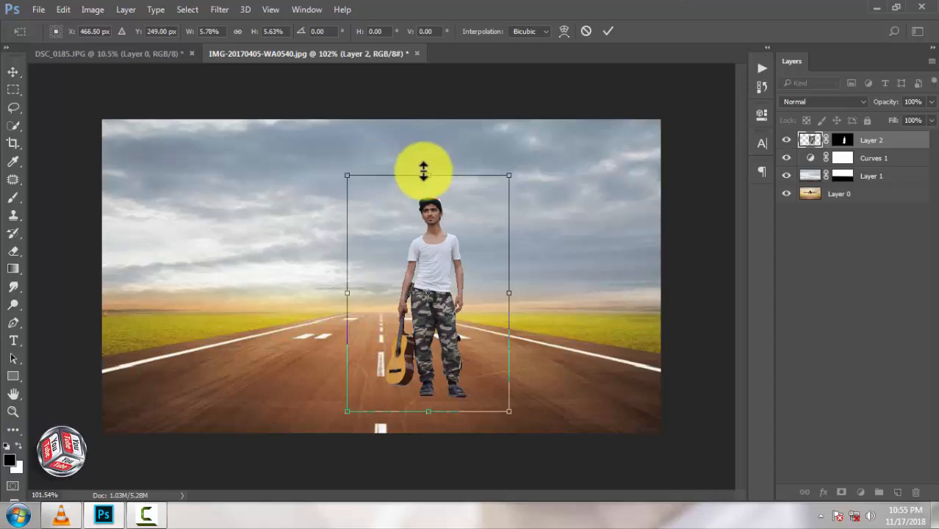
Enlarge the man to 6.30% width and 6.03% height and apply, following with a 98.02% by 98.34% reduction
left_click_drag(423, 174, 430, 164)
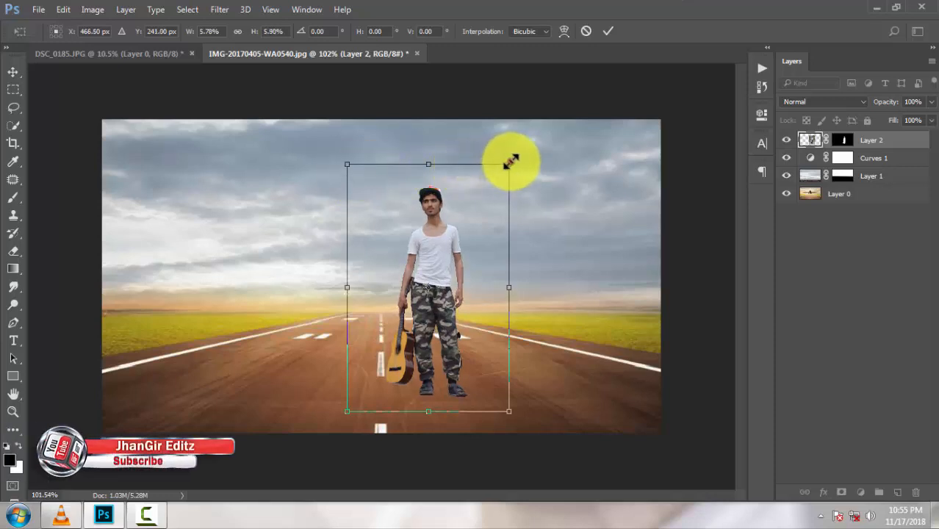
left_click_drag(509, 163, 524, 157)
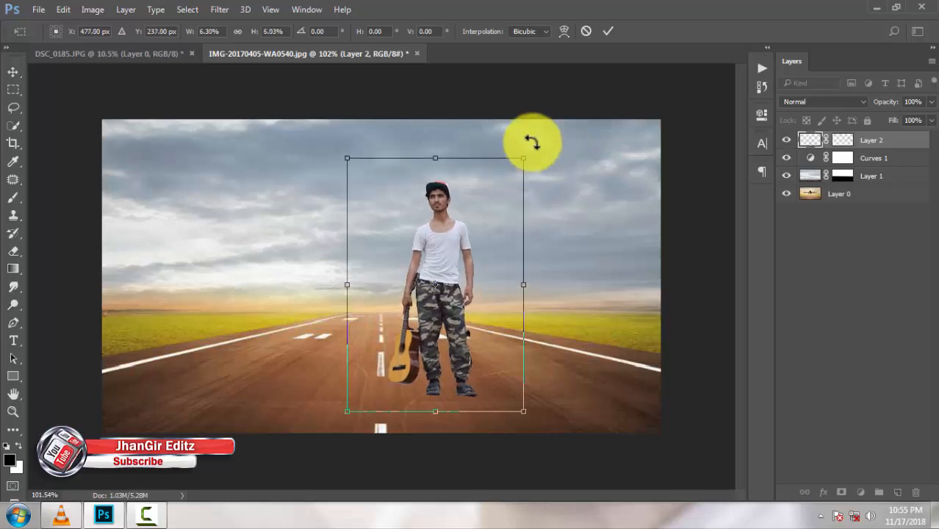
left_click(606, 29)
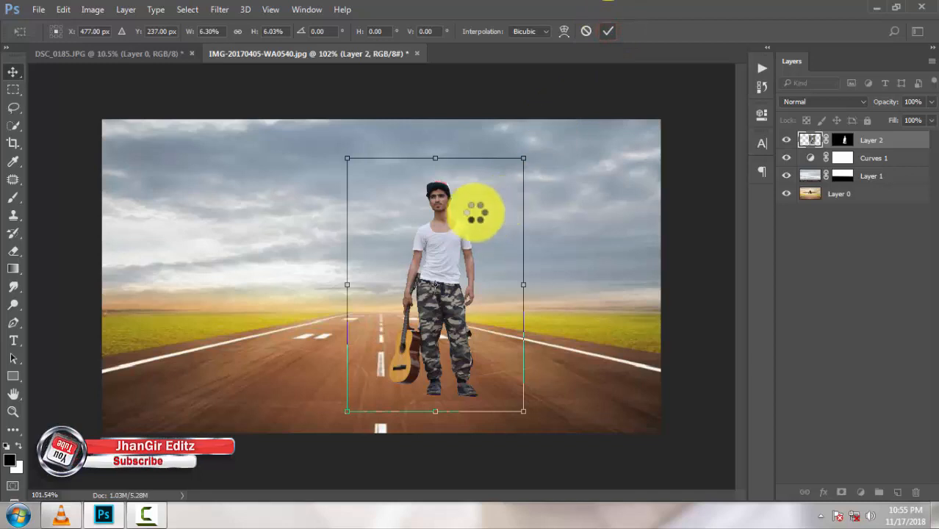
mouse_move(347, 158)
left_mouse_down()
mouse_move(355, 168)
mouse_move(351, 162)
left_mouse_up()
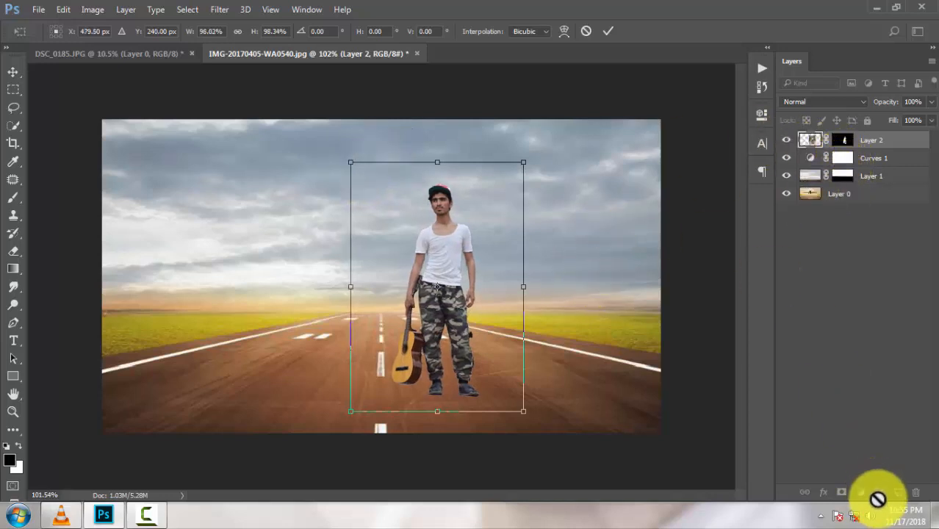
key("Return")
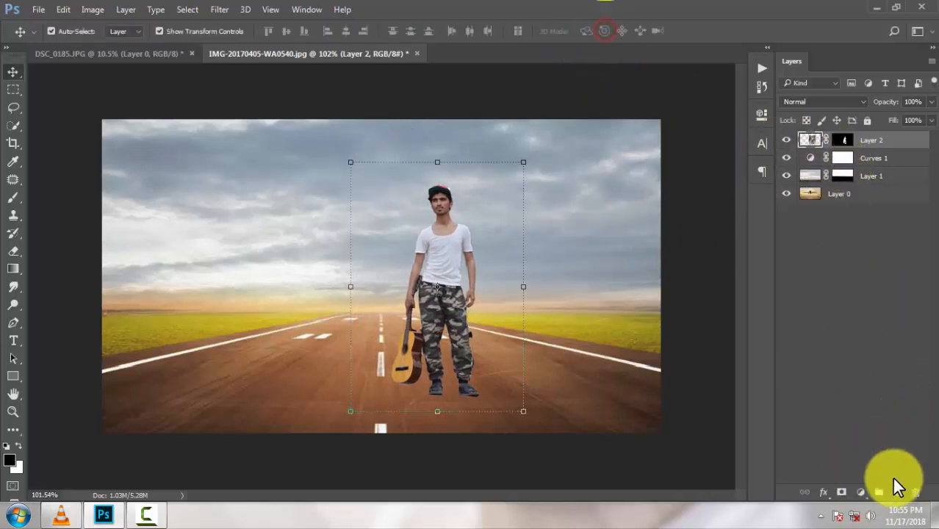
Add the white text "20 9" in Georgia Bold at 75.07 pt on the runway's left side
key("t")
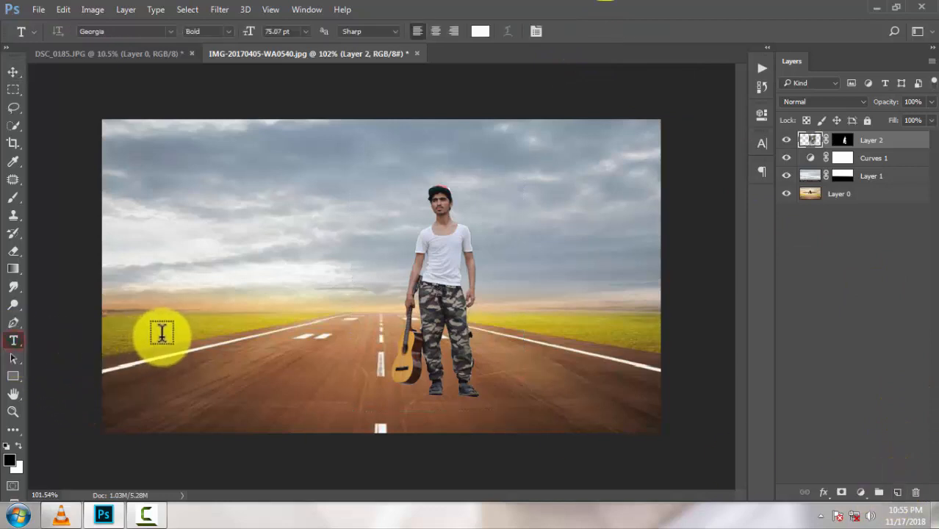
left_click(170, 338)
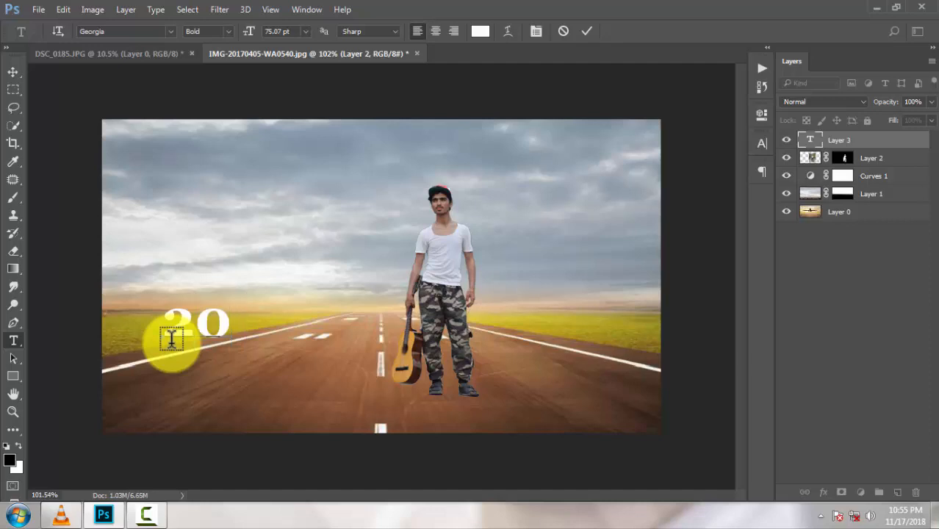
left_click(14, 71)
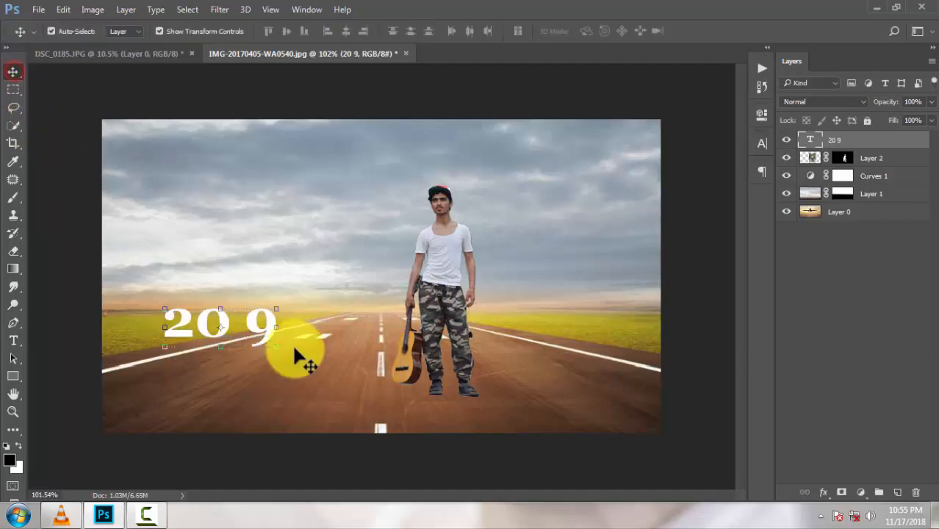
Scale the "20 9" text to 341.63% width and 398.31% height and position it across the runway
left_click(278, 310)
left_click_drag(278, 309, 544, 162)
left_click_drag(371, 302, 378, 356)
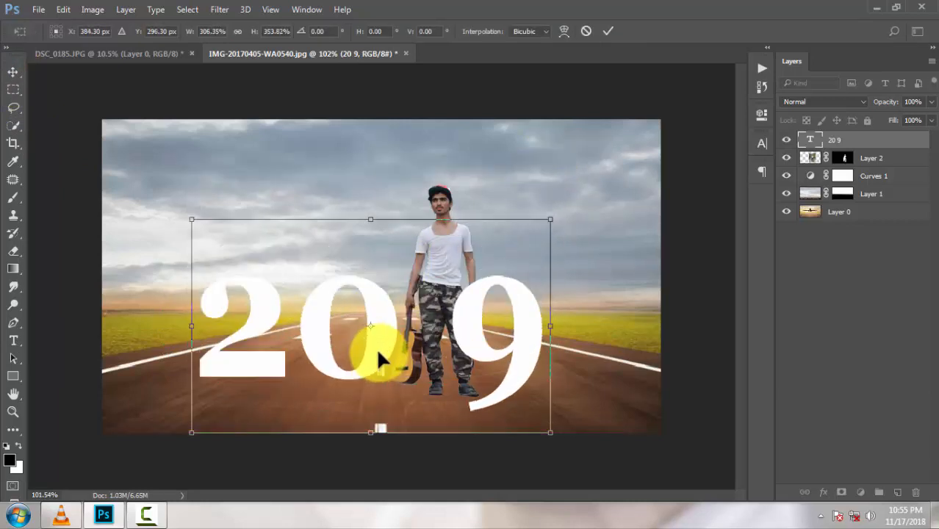
left_click_drag(550, 219, 592, 193)
left_click_drag(380, 293, 350, 336)
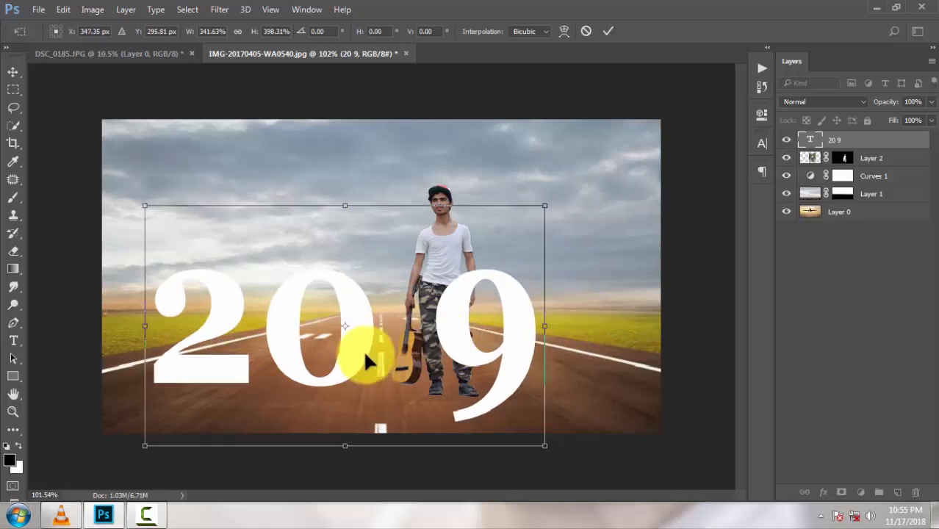
left_click(608, 31)
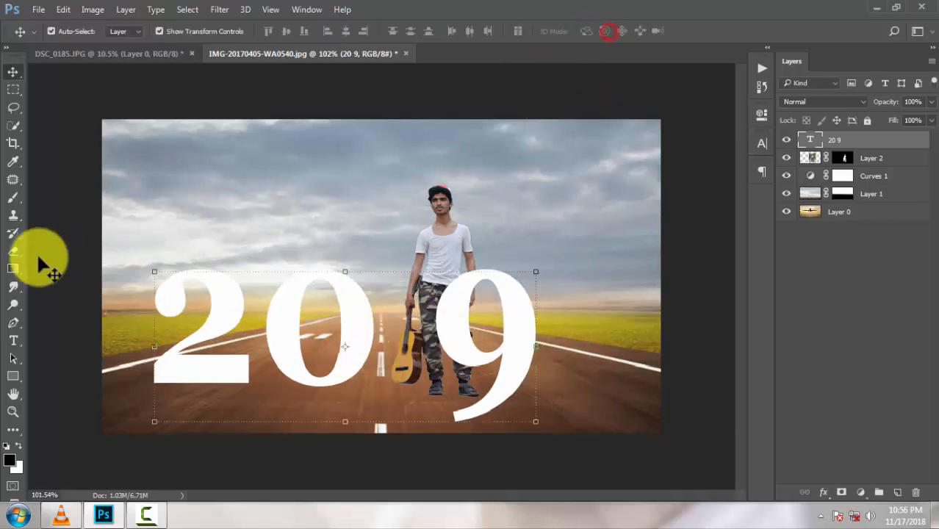
Widen the gap in the "20 9" text and delete the 9, leaving only "20" on this layer
left_click(15, 341)
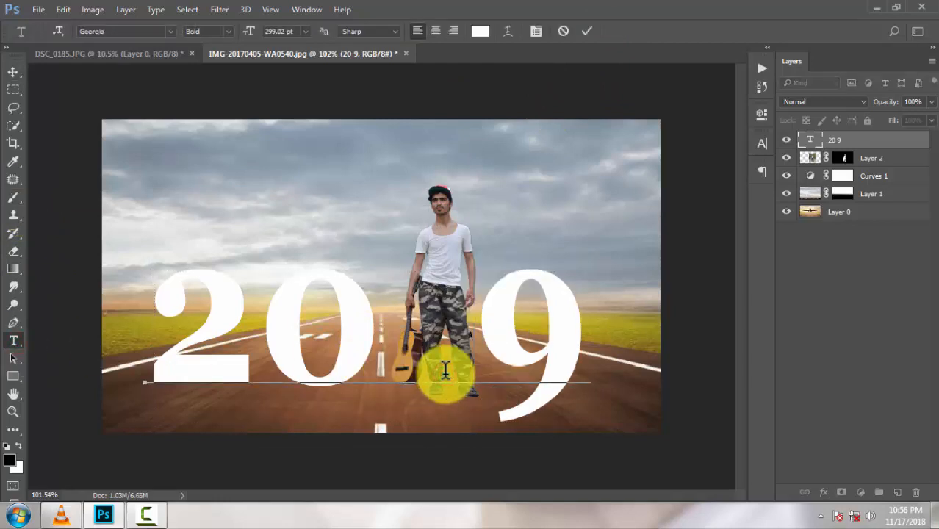
left_click(575, 354)
key("BackSpace")
key("BackSpace")
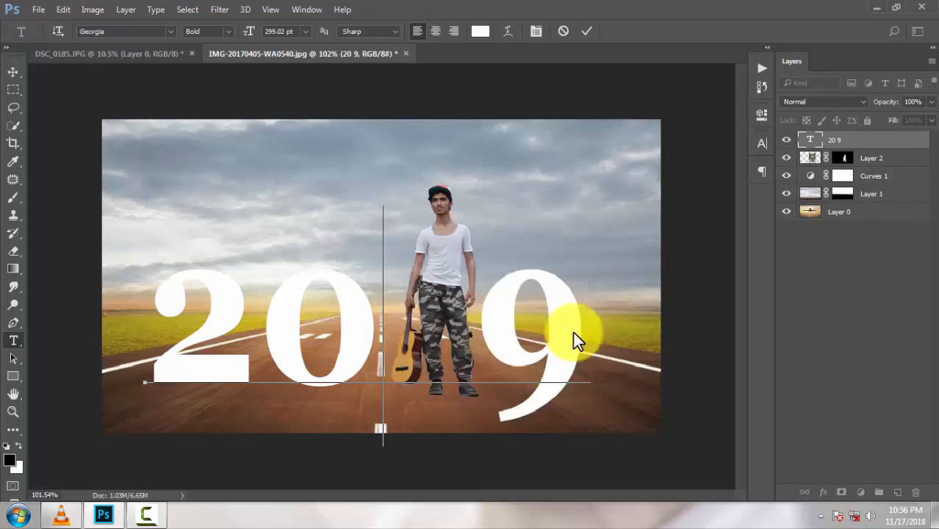
left_click(588, 31)
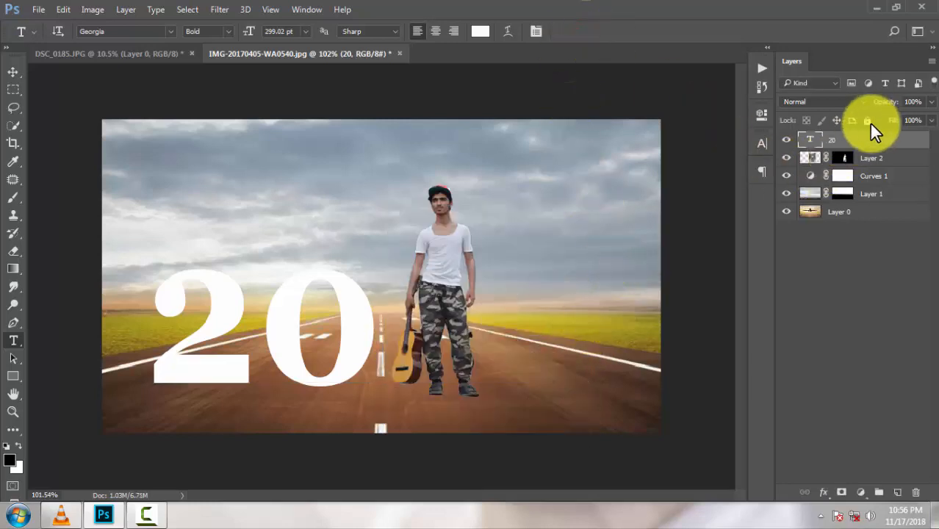
Add a white "9" text in Georgia Bold at 75.07 pt on the runway, on the man's free side opposite the "20"
left_click(505, 353)
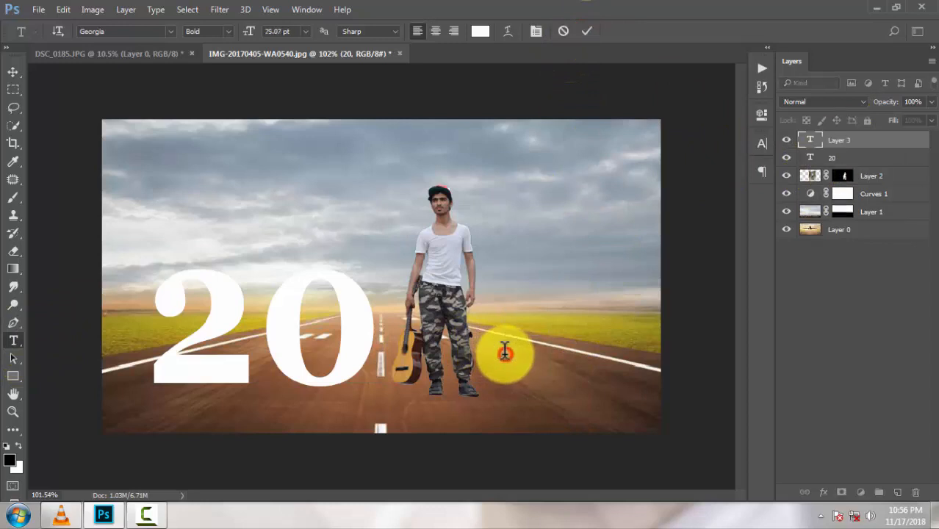
type("9")
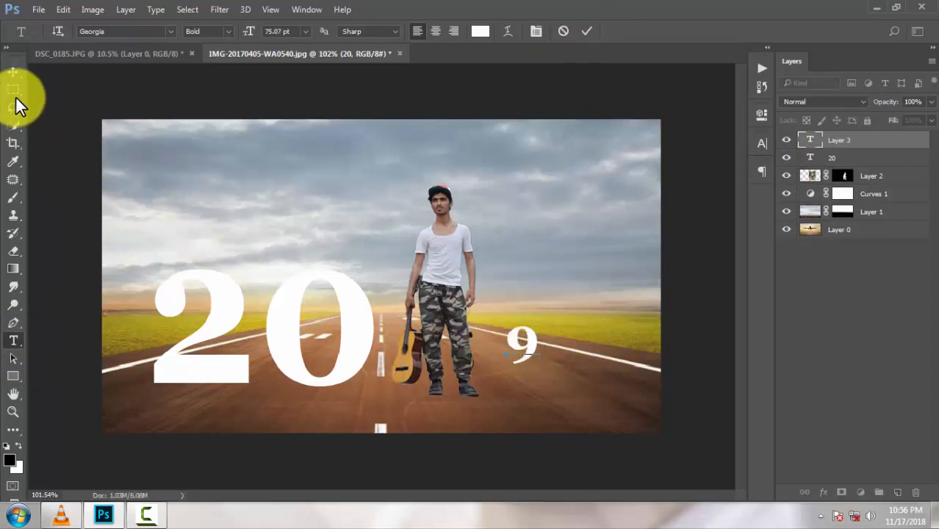
left_click(14, 71)
Scale the "9" to 373.09% width and 319.36% height, position it beside the man, and apply the transform
left_click(522, 332)
left_click_drag(507, 327, 489, 278)
left_click_drag(526, 322, 588, 384)
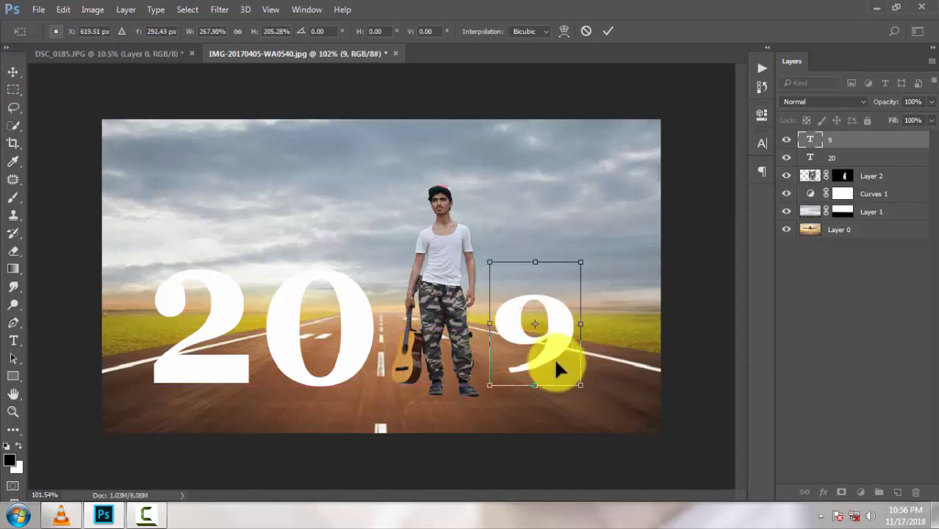
left_click_drag(552, 345, 540, 324)
mouse_move(570, 364)
left_mouse_down()
mouse_move(607, 421)
mouse_move(562, 357)
left_mouse_up()
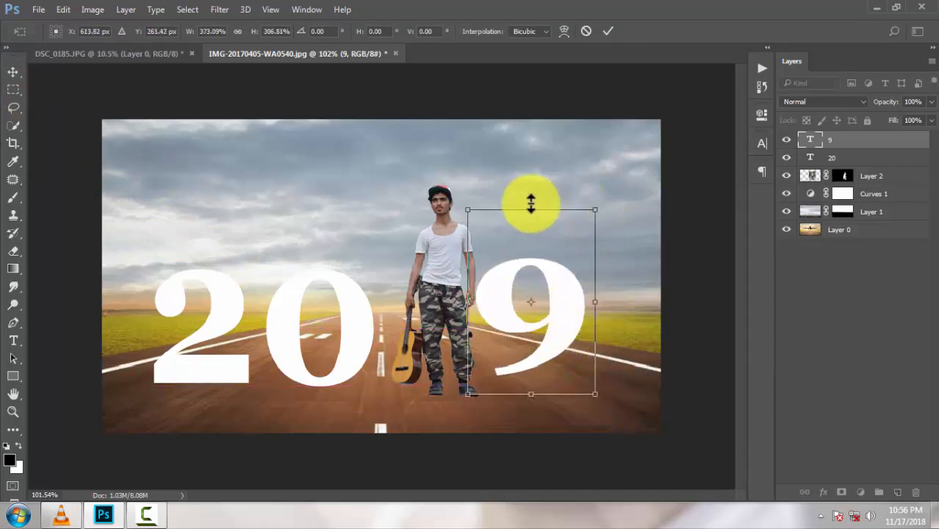
left_click_drag(530, 201, 531, 195)
left_click_drag(564, 315, 568, 319)
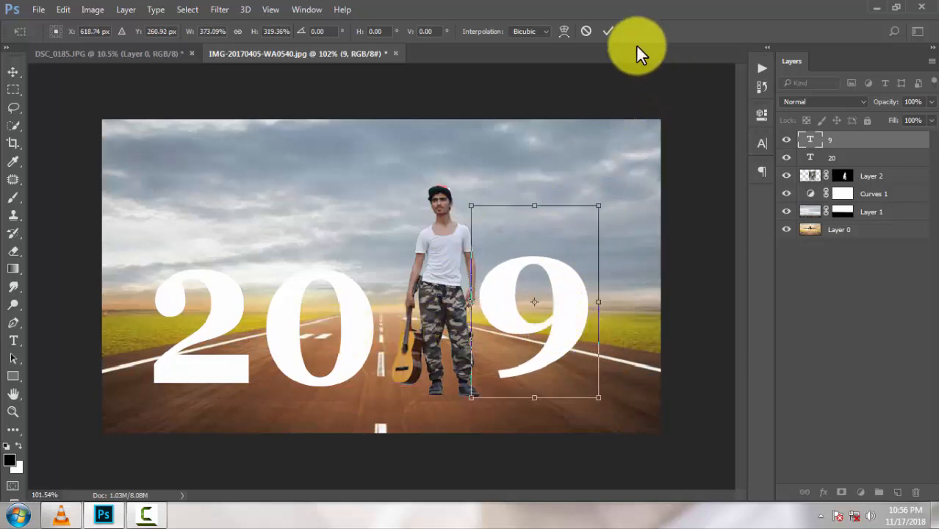
left_click(604, 30)
Even out the 2019 layout by moving the "20" left and down, lowering the "9", and shifting the man left between them
left_click(832, 158)
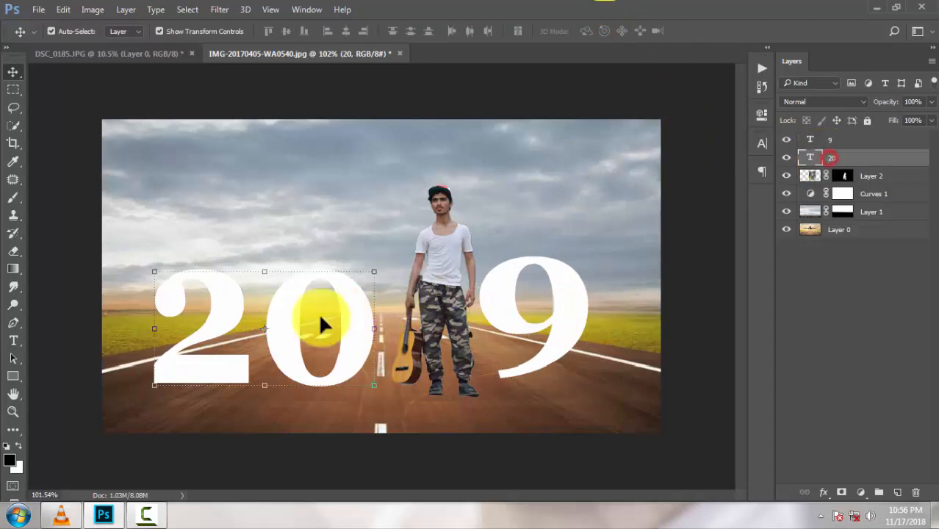
mouse_move(309, 328)
left_mouse_down()
mouse_move(293, 328)
mouse_move(302, 335)
left_mouse_up()
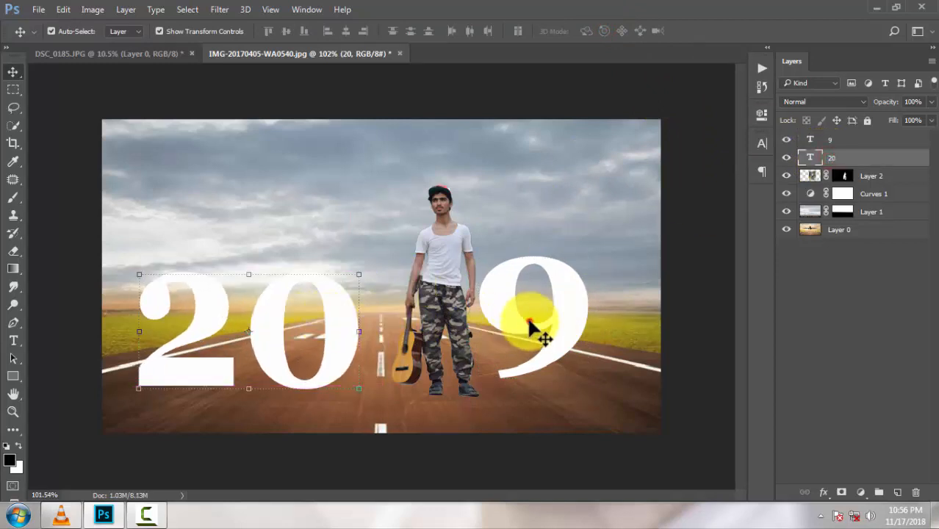
mouse_move(540, 334)
left_mouse_down()
mouse_move(523, 325)
mouse_move(541, 339)
left_mouse_up()
left_click(444, 330)
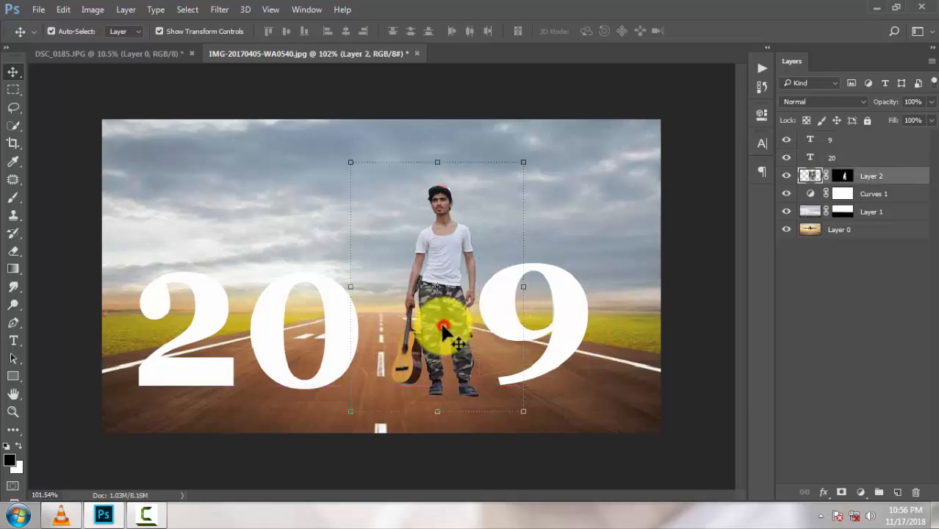
left_click_drag(444, 330, 432, 335)
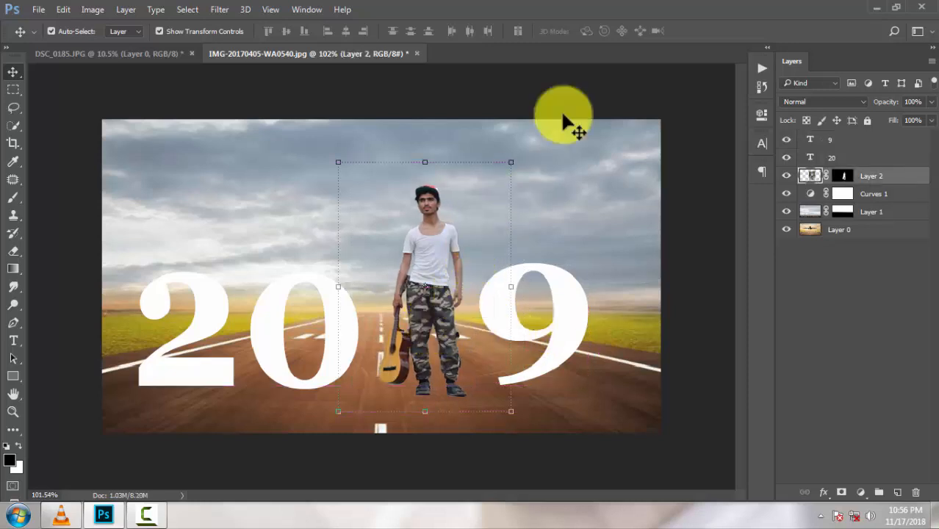
left_click(14, 107)
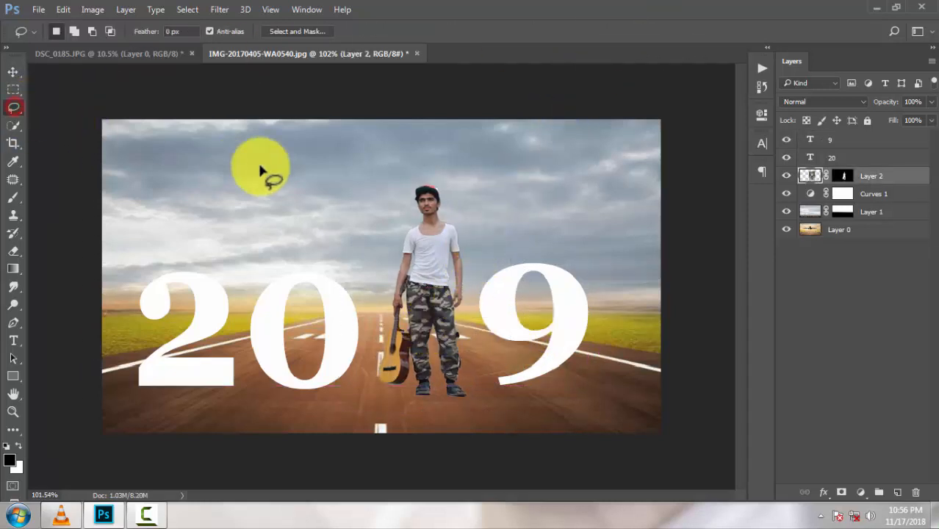
left_click(850, 158)
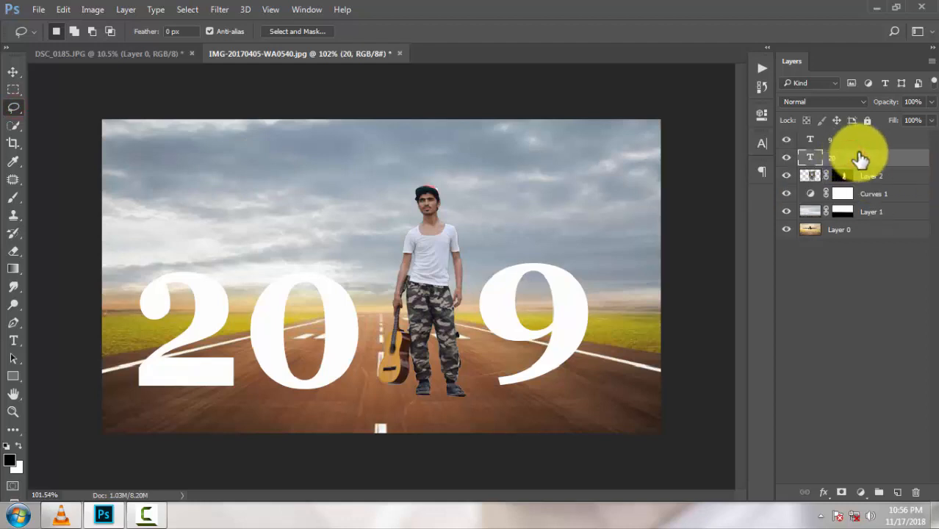
left_click(852, 141)
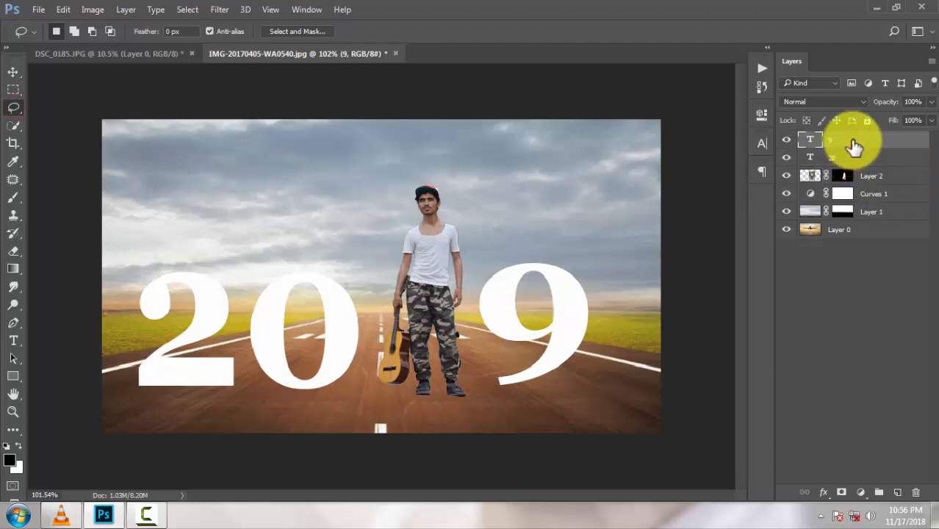
right_click(853, 143)
left_click(671, 9)
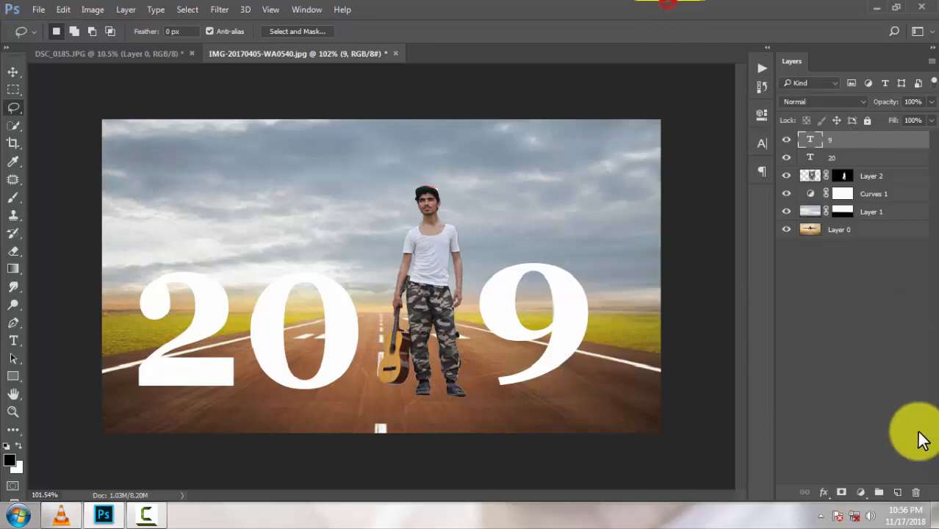
Create a new empty layer and arrange it directly beneath the "20" text layer
left_click(897, 493)
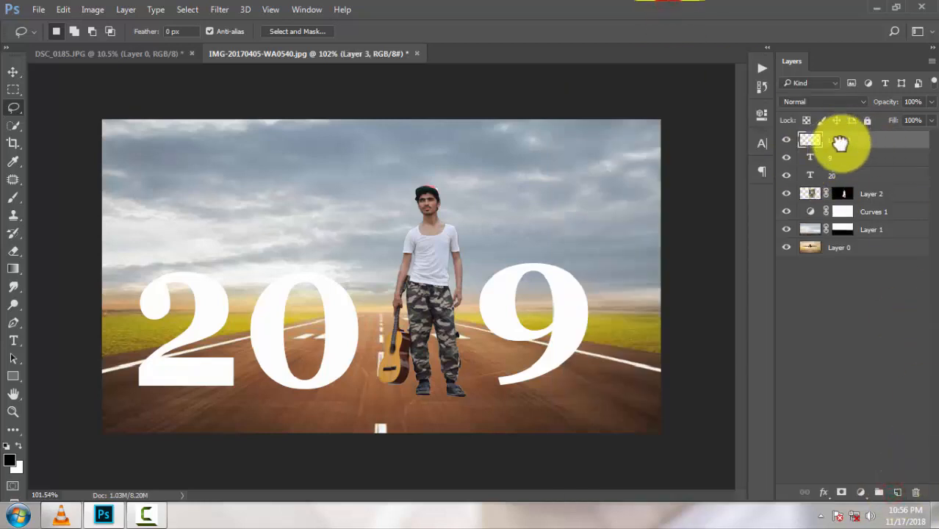
left_click_drag(839, 143, 844, 175)
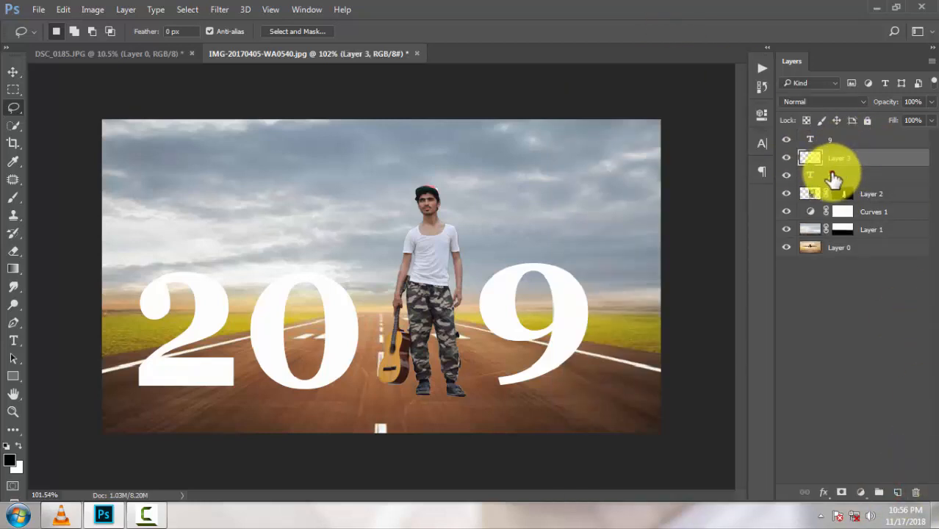
left_click(832, 175)
mouse_move(848, 172)
left_mouse_down()
mouse_move(822, 167)
mouse_move(818, 151)
mouse_move(849, 165)
left_mouse_up()
right_click(848, 166)
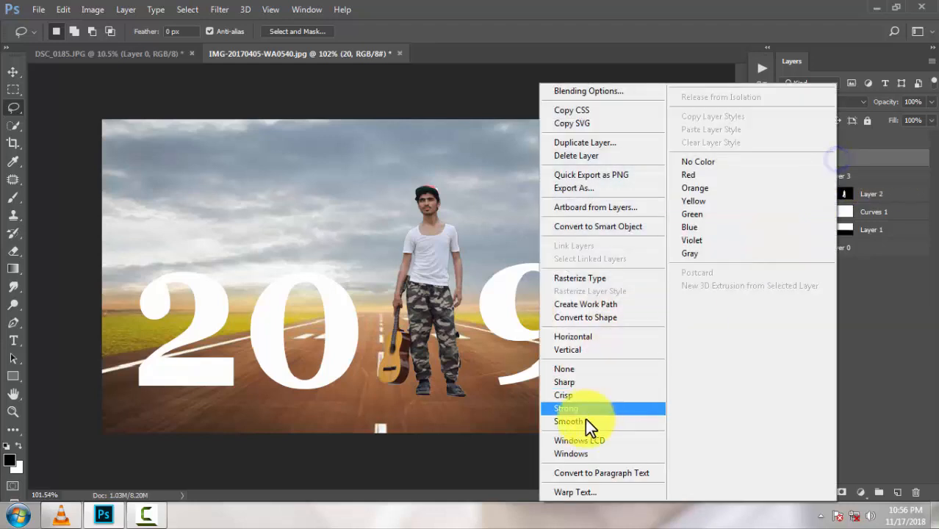
left_click(641, 9)
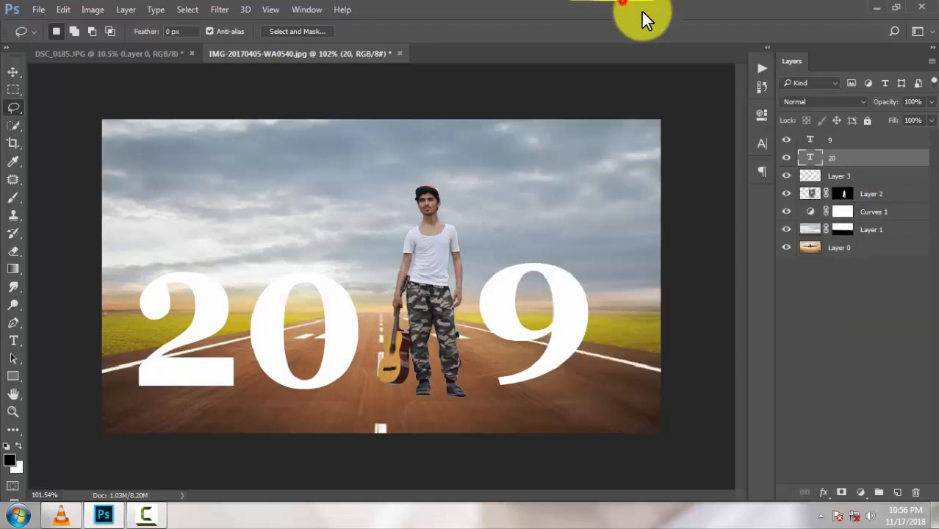
Merge the "20" and "9" text layers down into Layer 3 and check the merged layer by toggling its visibility
left_click(864, 158)
key("ctrl+e")
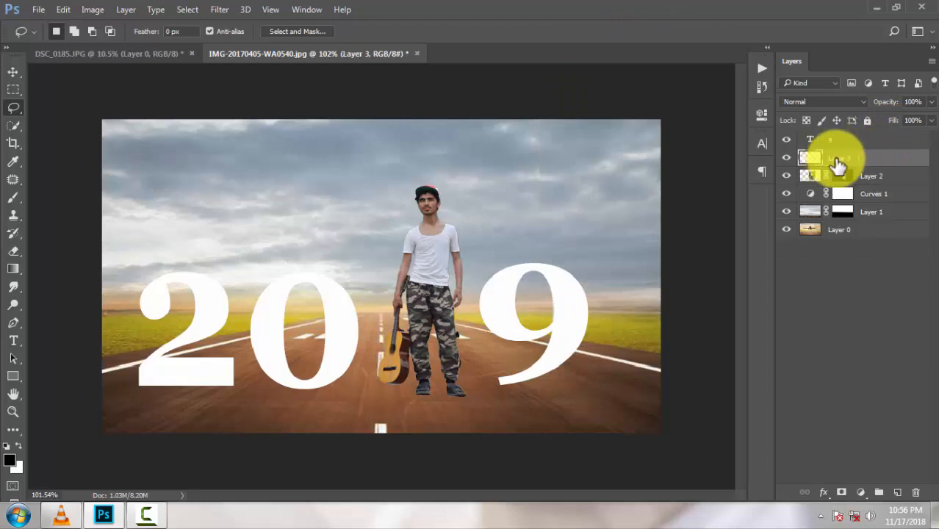
left_click(835, 142)
key("ctrl+e")
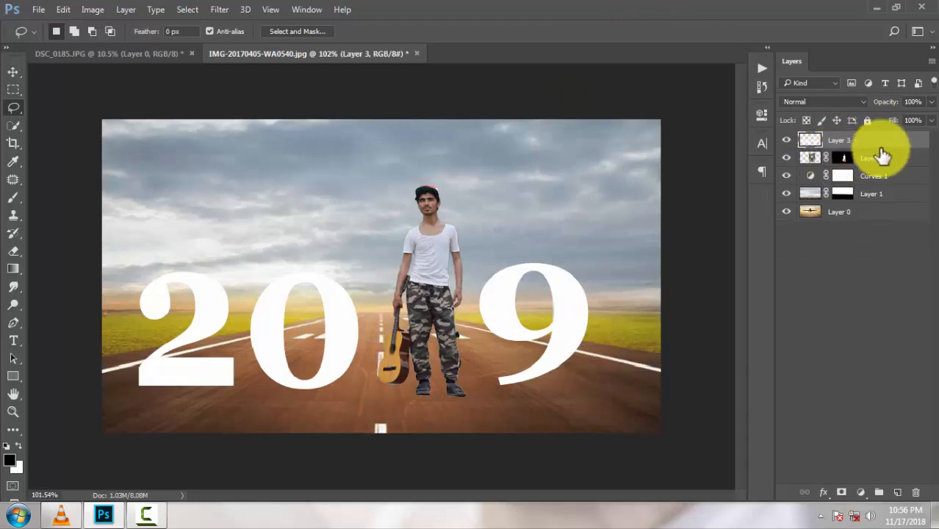
left_click(786, 140)
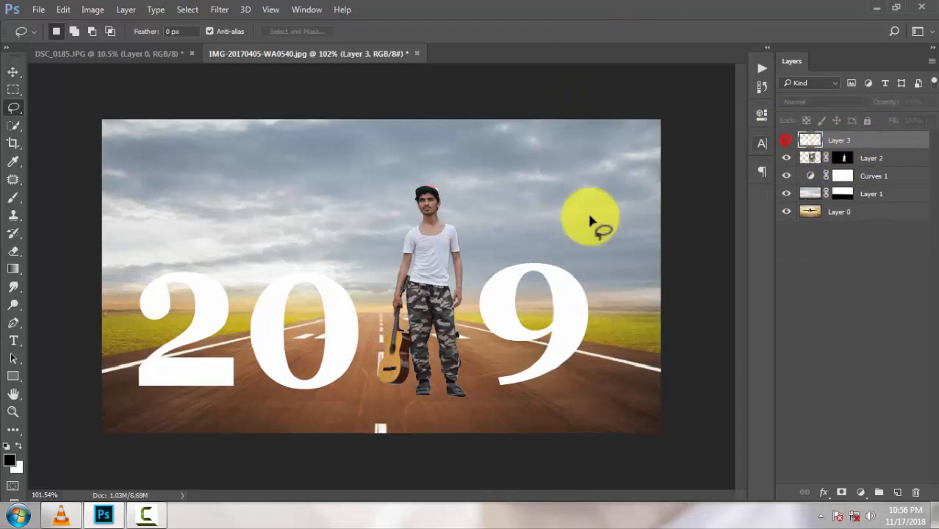
left_click(786, 139)
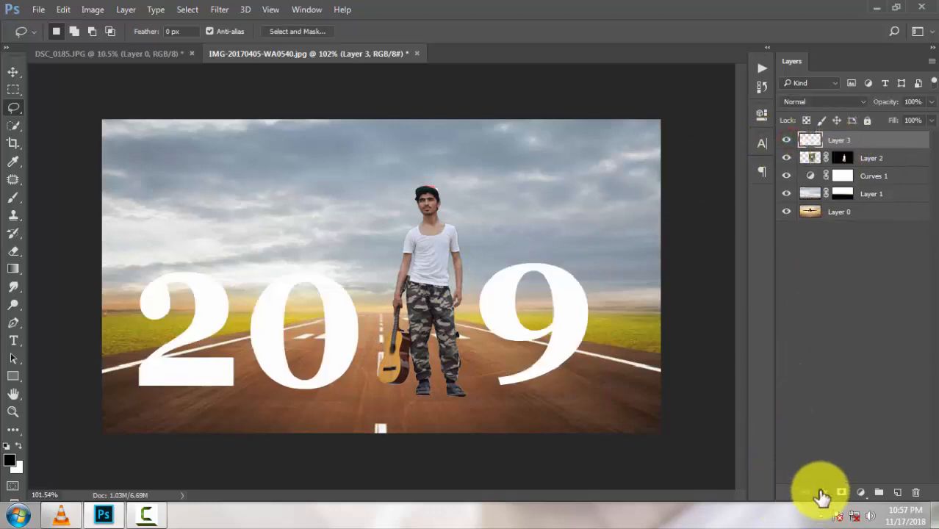
Add a Drop Shadow effect to the merged digits layer and set its colour to red, ff0000
left_click(822, 496)
left_click(816, 472)
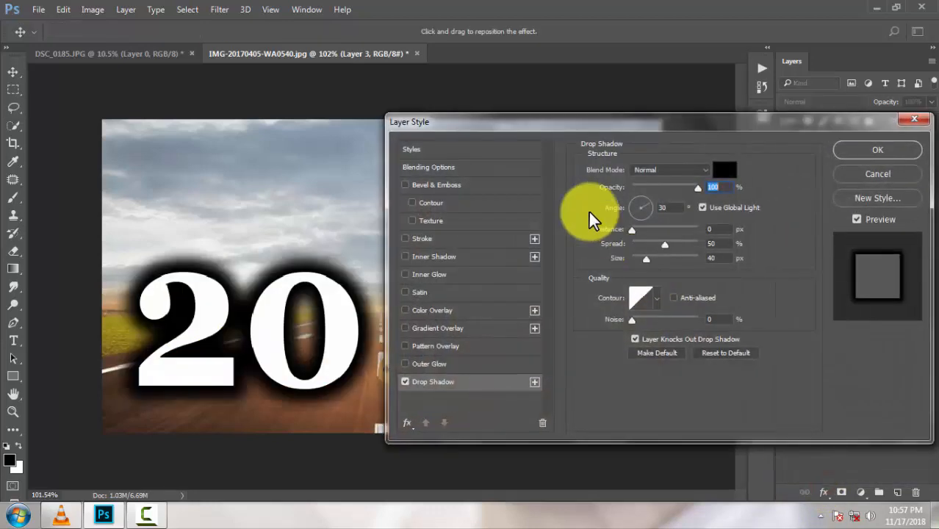
left_click_drag(566, 129, 712, 143)
left_click(875, 193)
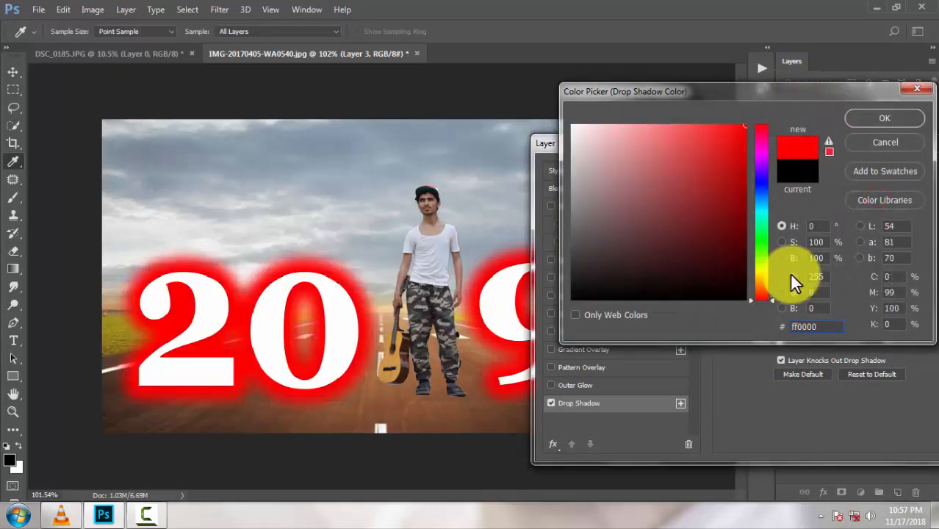
left_click(874, 118)
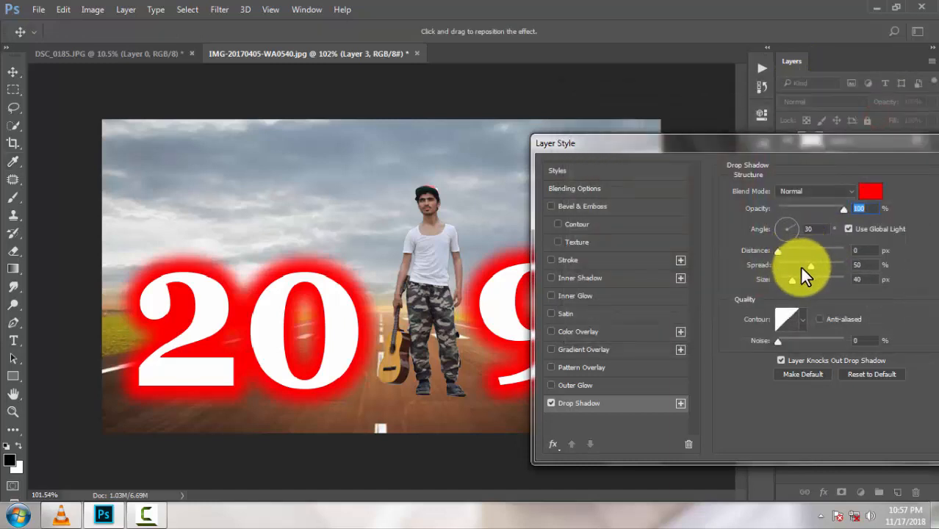
Set the digits' drop shadow spread to 57% and size to 18 px, and apply the layer style
left_click(789, 267)
left_click_drag(789, 267, 758, 254)
left_click_drag(822, 263, 786, 282)
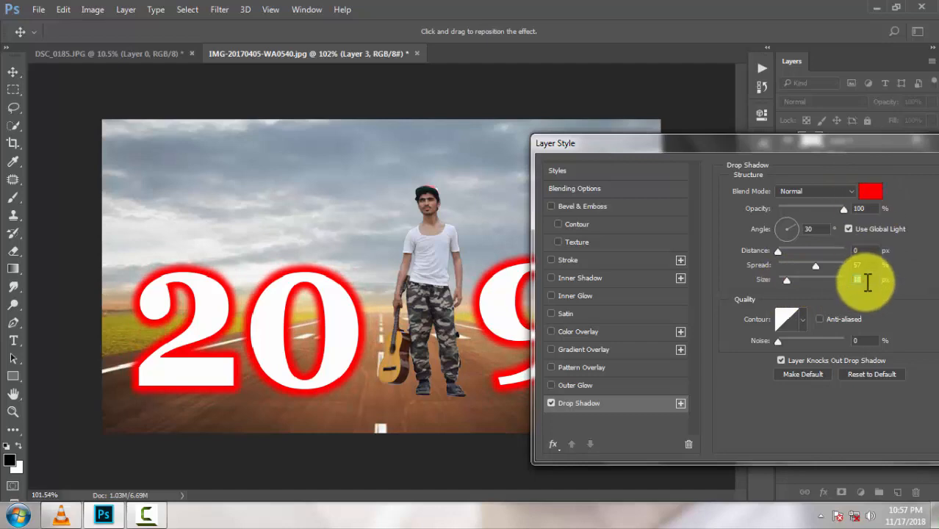
left_click(857, 264)
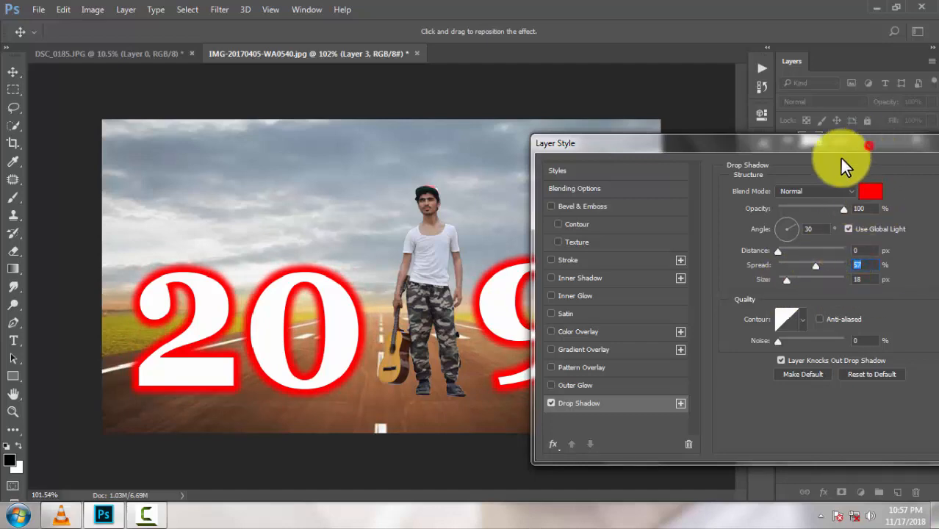
left_click_drag(842, 151, 588, 235)
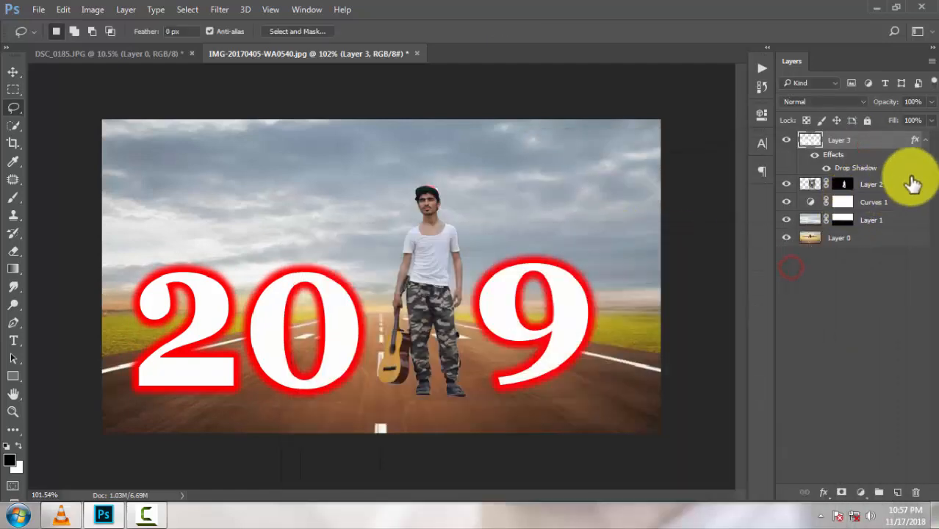
Apply a red Drop Shadow to the man's layer with 54% spread and 13 px size
left_click(908, 184)
left_click(826, 493)
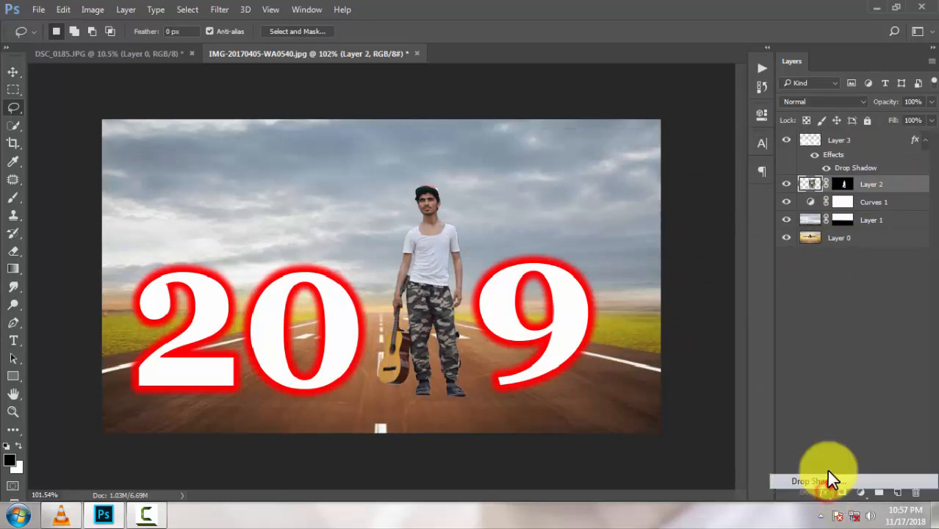
left_click(829, 479)
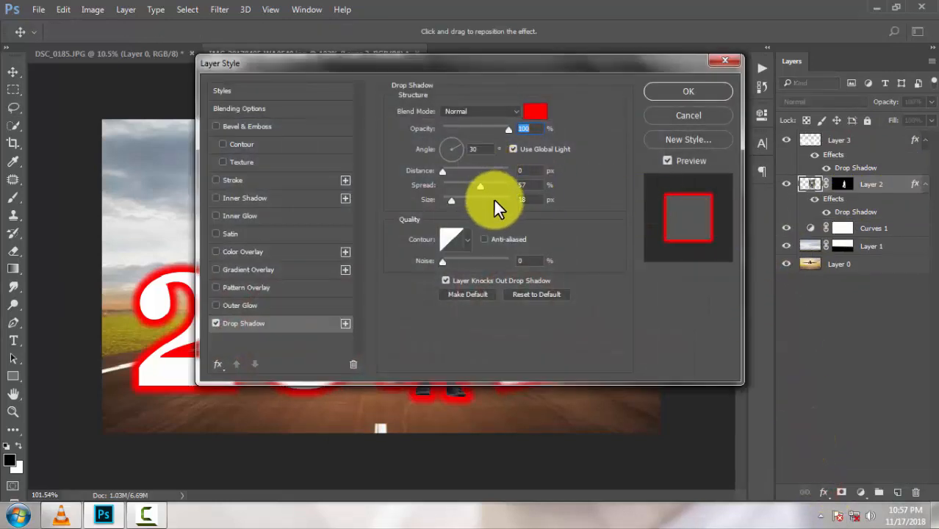
double_click(530, 185)
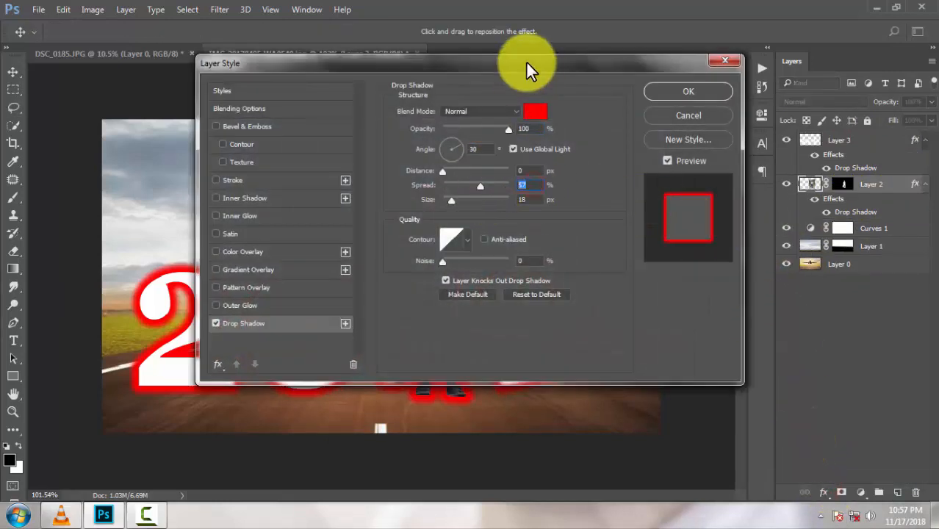
left_click_drag(526, 63, 823, 99)
mouse_move(774, 223)
left_mouse_down()
mouse_move(746, 236)
mouse_move(774, 223)
left_mouse_up()
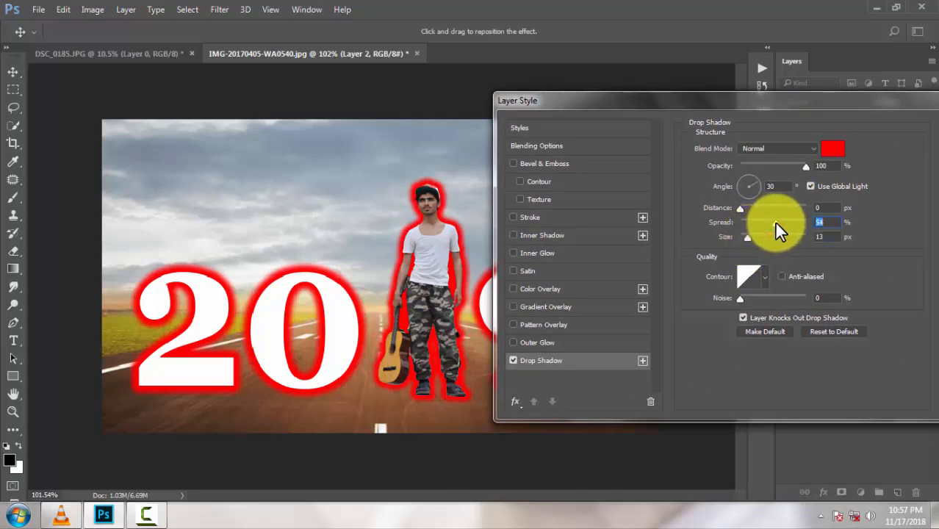
left_click_drag(770, 105, 687, 114)
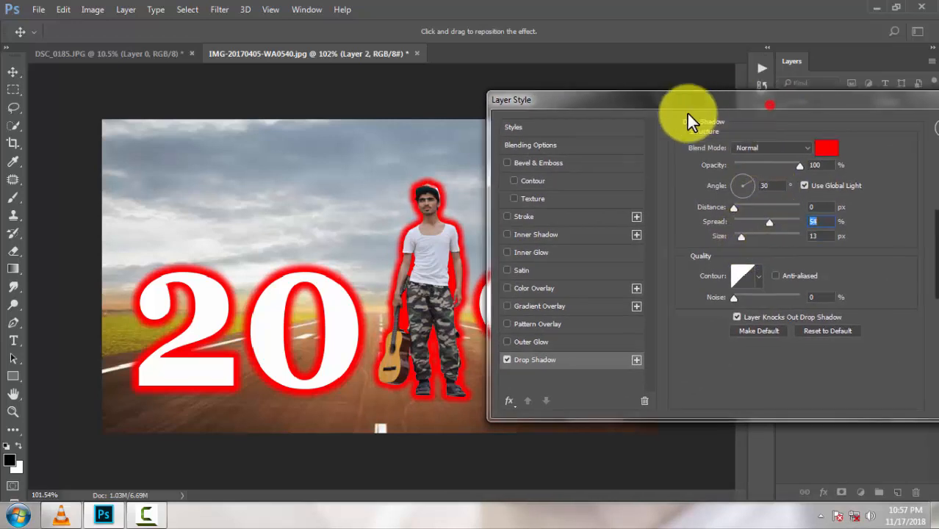
left_click(841, 138)
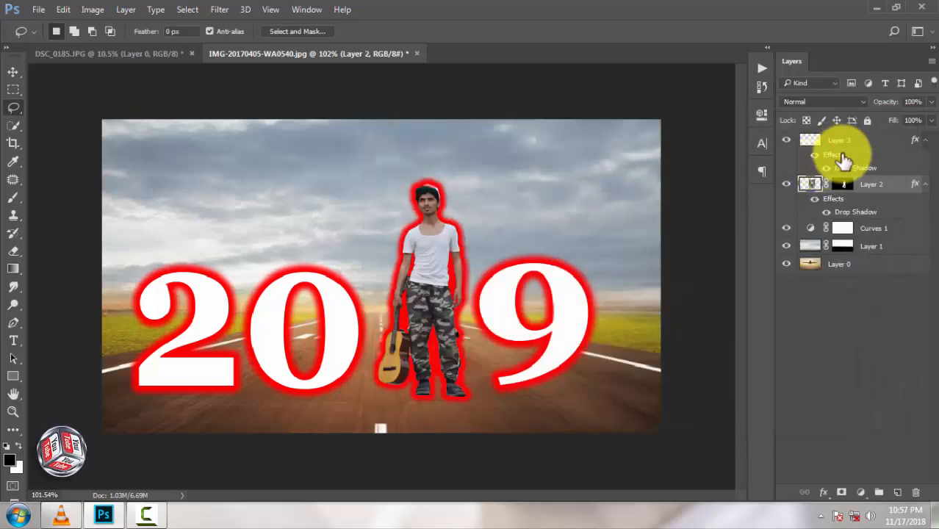
Select the sky layer, Layer 1, and toggle its visibility off and on to check its contribution
left_click(845, 251)
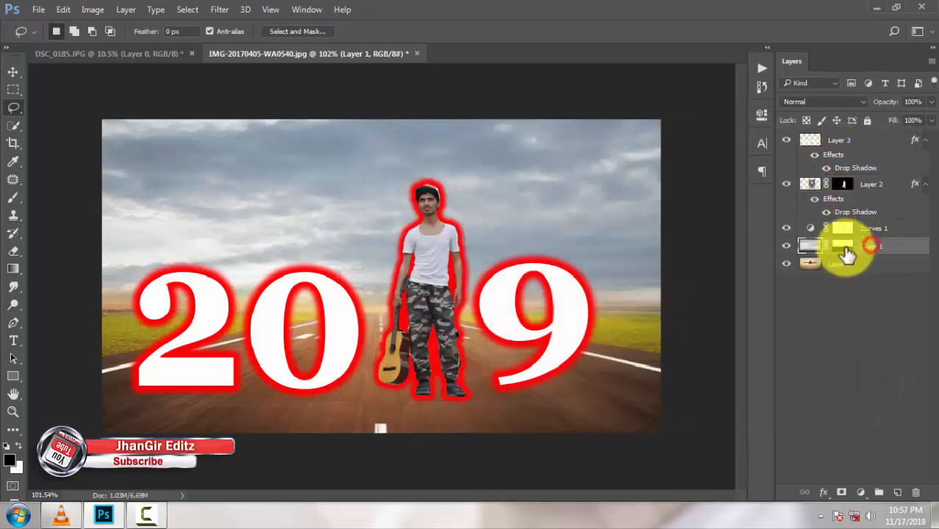
left_click(788, 247)
left_click(788, 247)
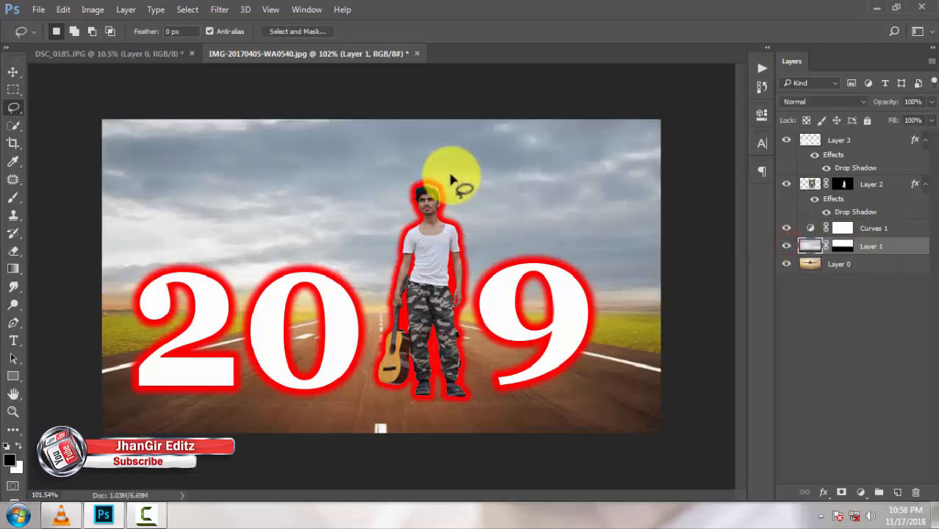
Add a Curves adjustment clipped to the sky layer, Layer 1, and pull the RGB curve's midpoint down to darken the sky
left_click(862, 493)
left_click(808, 274)
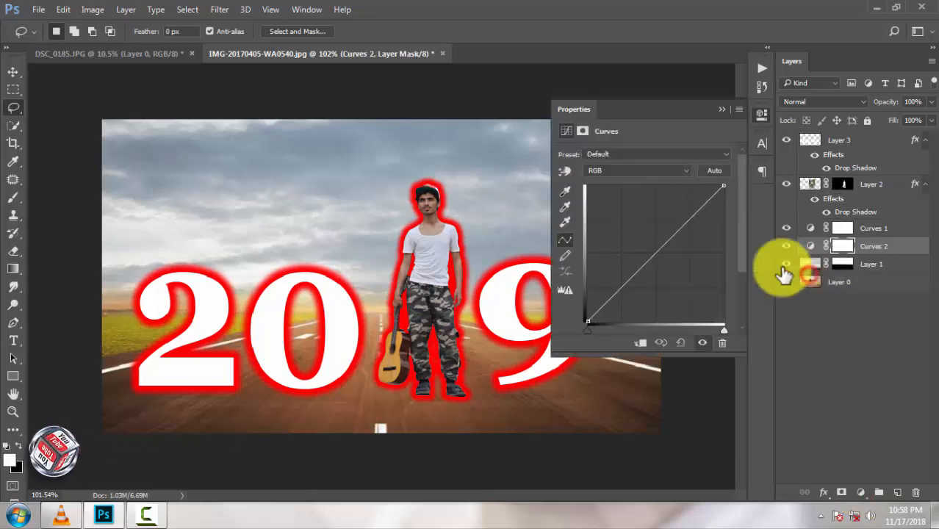
left_click_drag(646, 260, 655, 272)
left_click(641, 343)
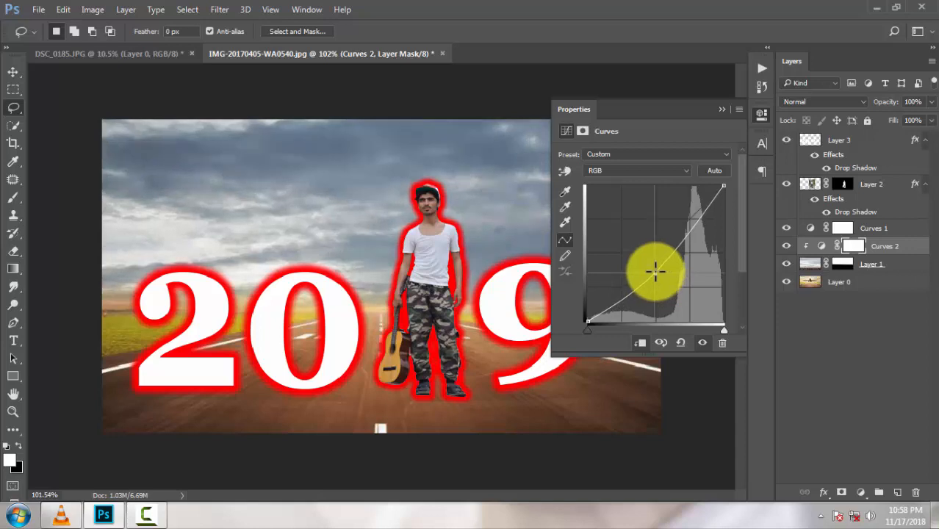
left_click(719, 110)
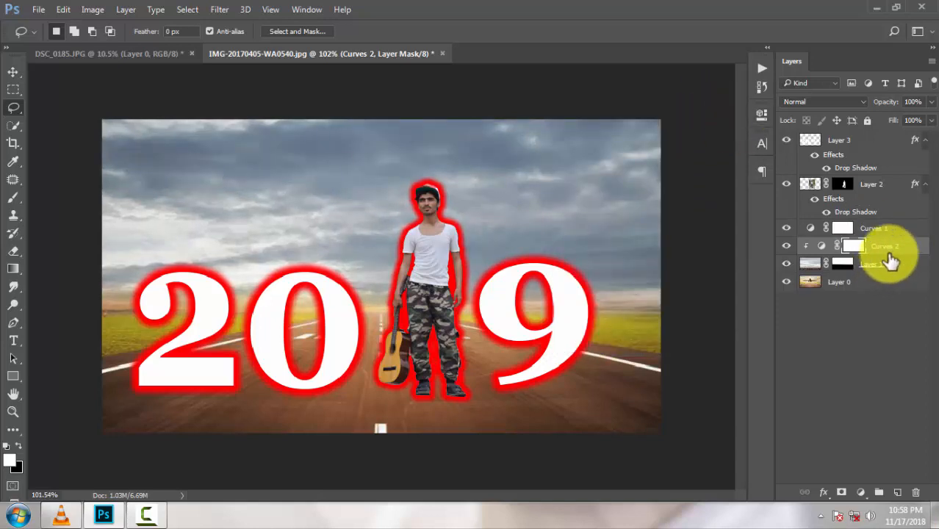
Merge Curves 2, Layer 1 and Curves 1 down into Layer 0, and check the merged background by toggling its visibility
right_click(893, 247)
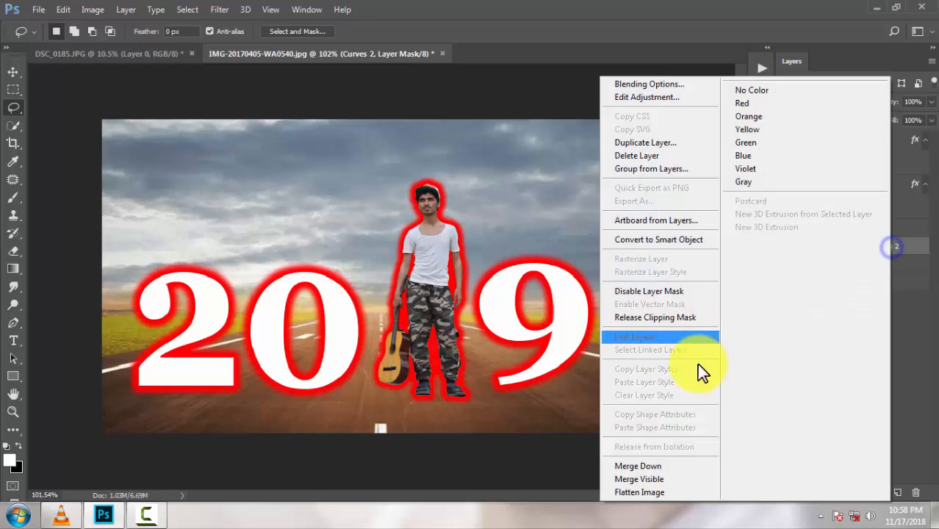
left_click(643, 465)
right_click(886, 240)
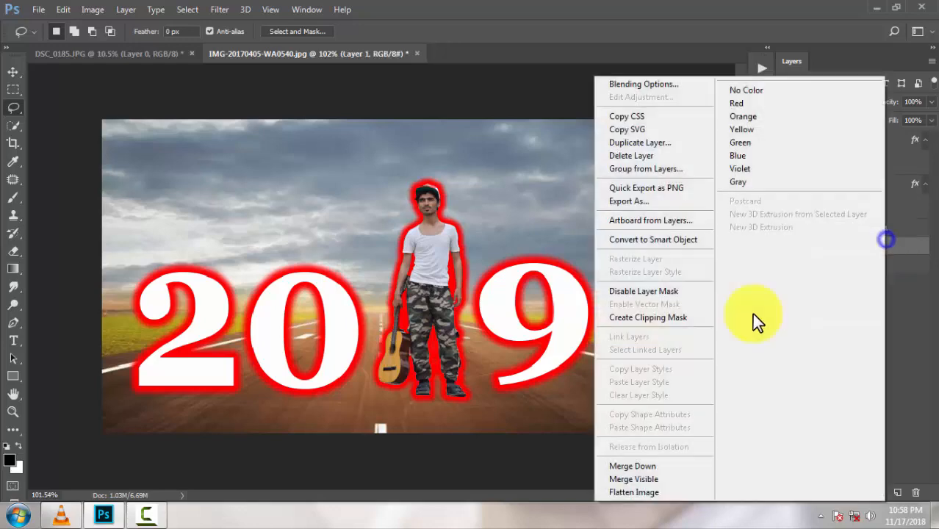
left_click(643, 466)
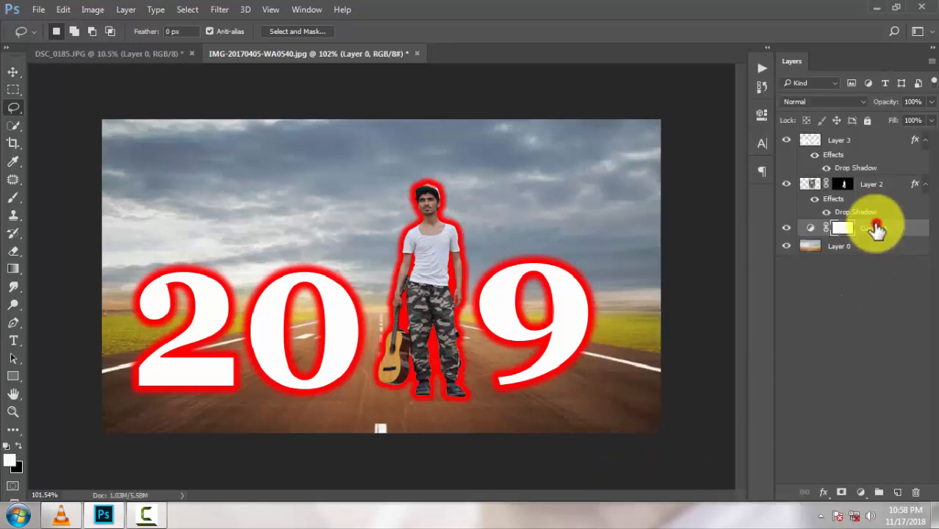
right_click(876, 229)
left_click(617, 467)
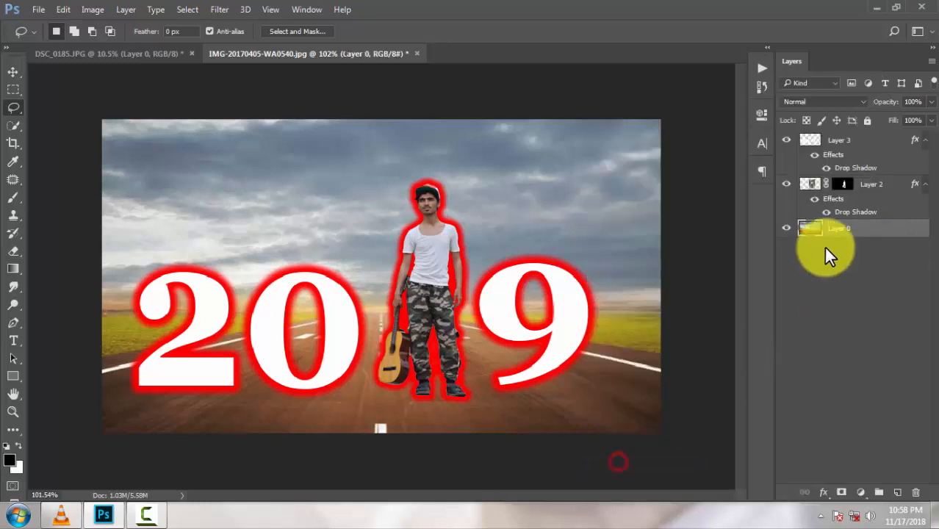
left_click(786, 229)
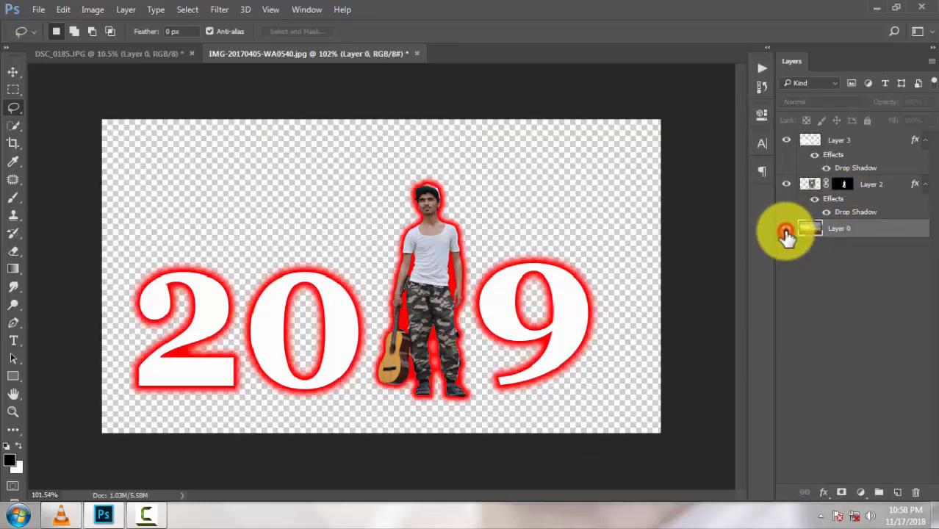
left_click(786, 229)
Duplicate Layer 0 and start a Camera Raw Filter on the copy with Clarity -38 and Vibrance -34
left_click_drag(874, 237, 898, 491)
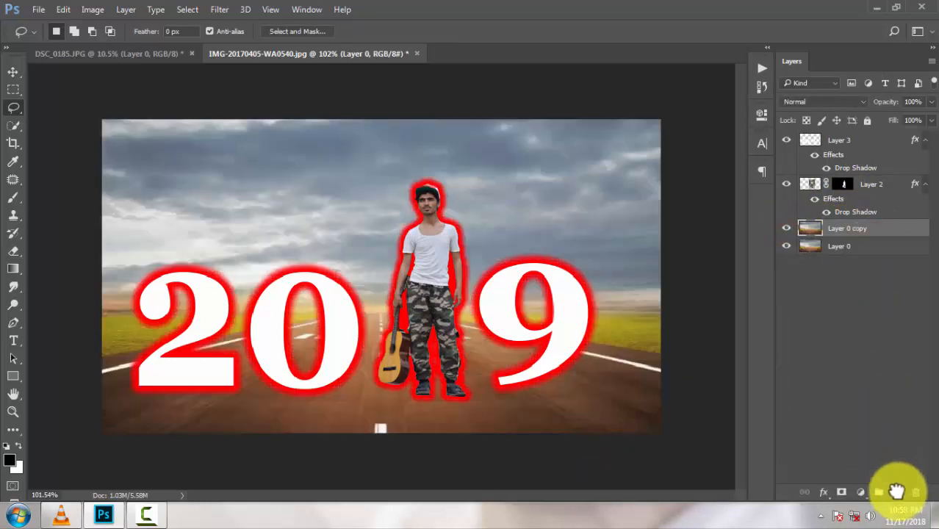
left_click(219, 9)
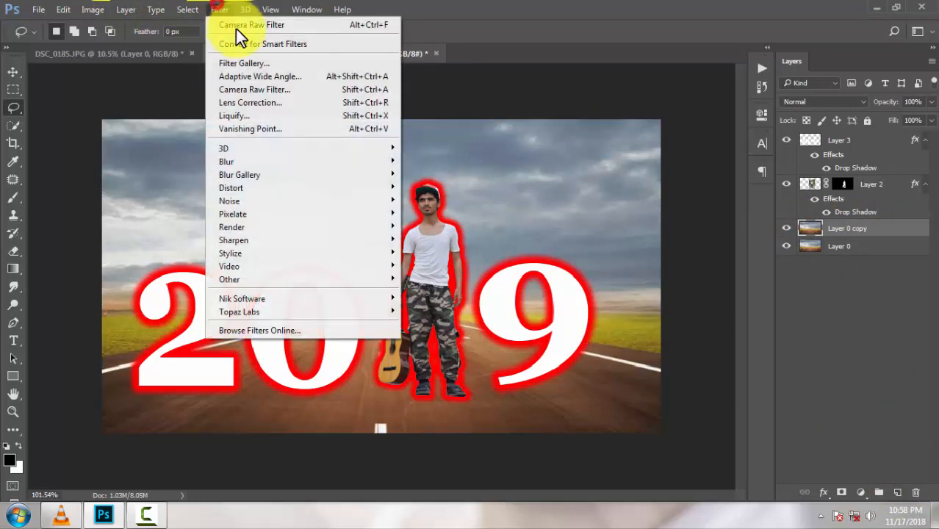
left_click(260, 91)
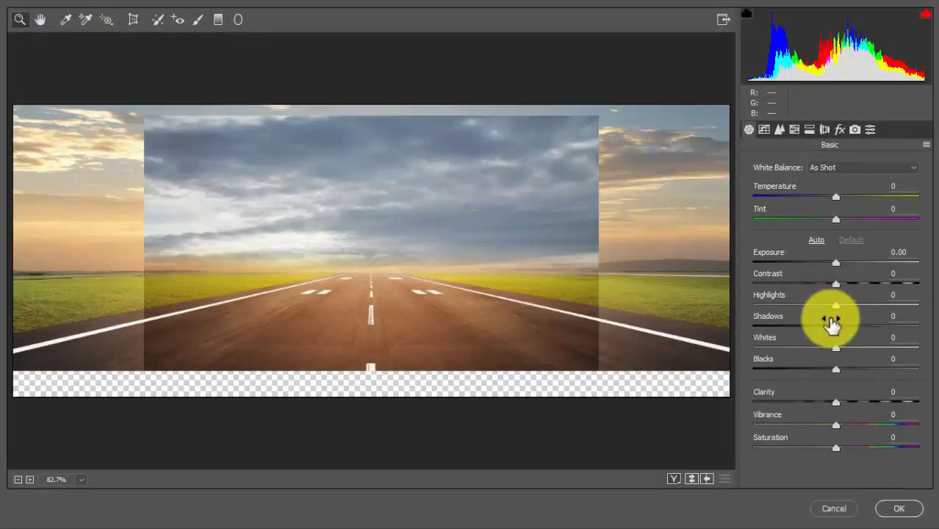
left_click_drag(834, 402, 807, 440)
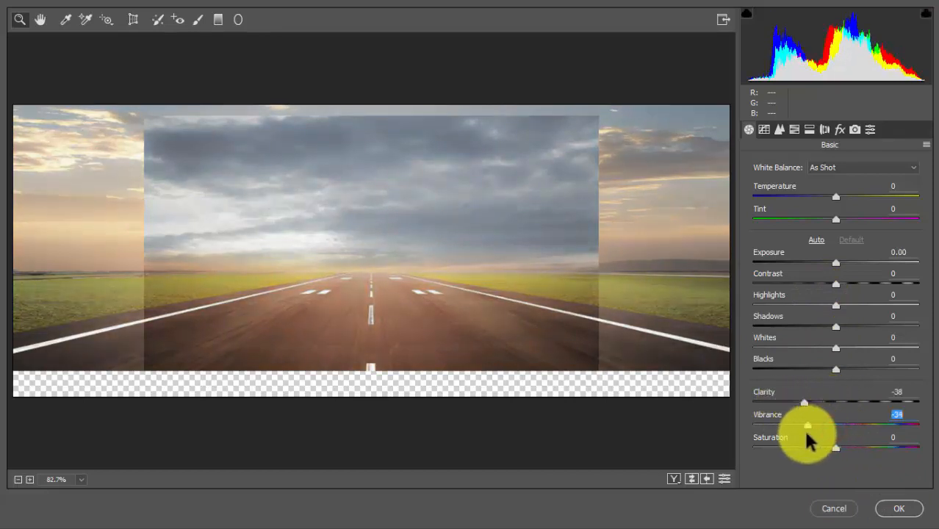
Set Blacks to -83, Whites to -36 and Shadows to -61, apply the filter, and compare the copy with the original background
left_click_drag(837, 369, 770, 376)
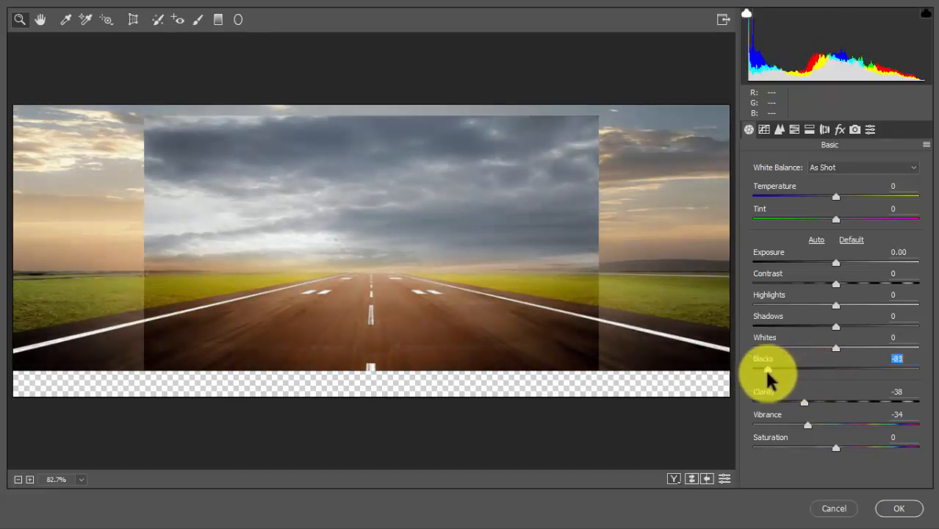
left_click_drag(832, 350, 807, 332)
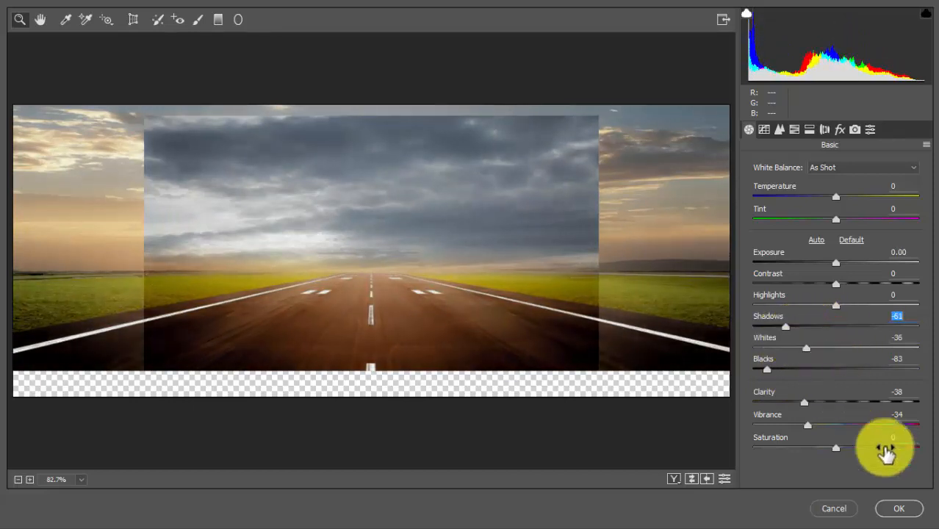
left_click(897, 508)
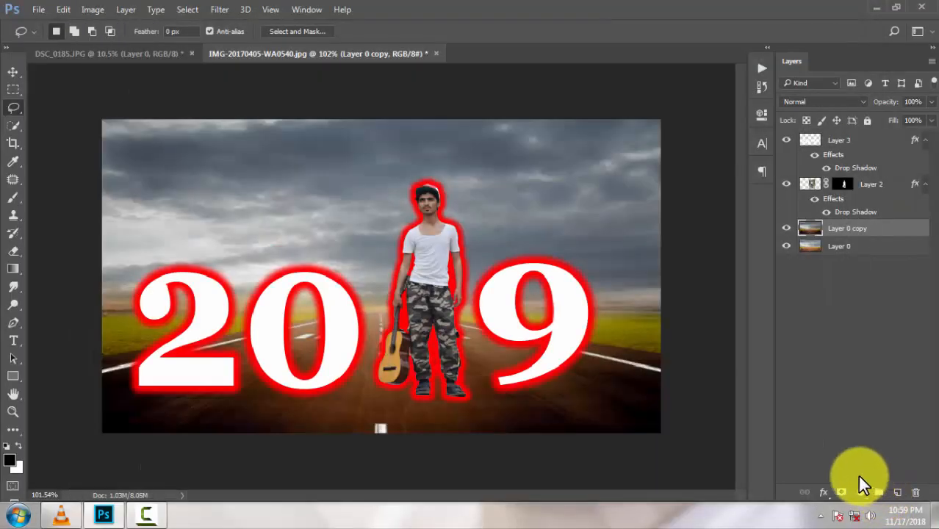
left_click(787, 229)
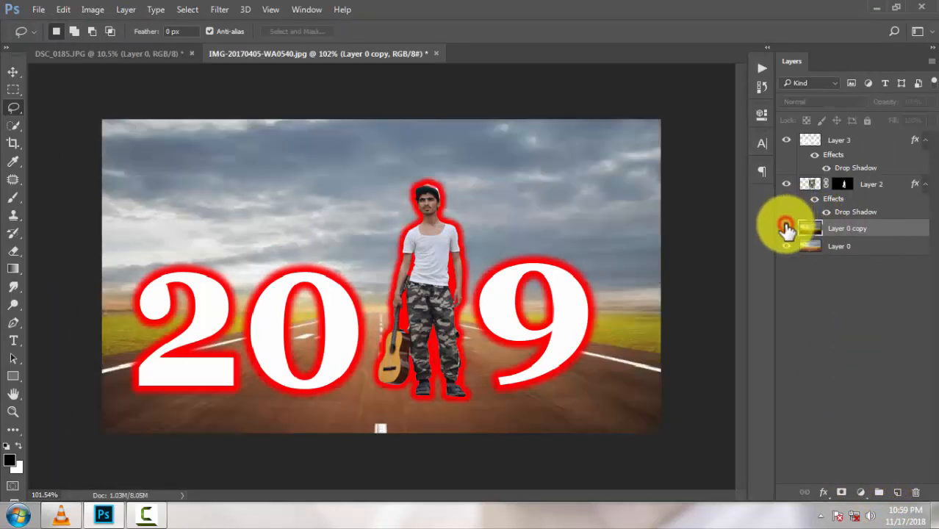
left_click(787, 228)
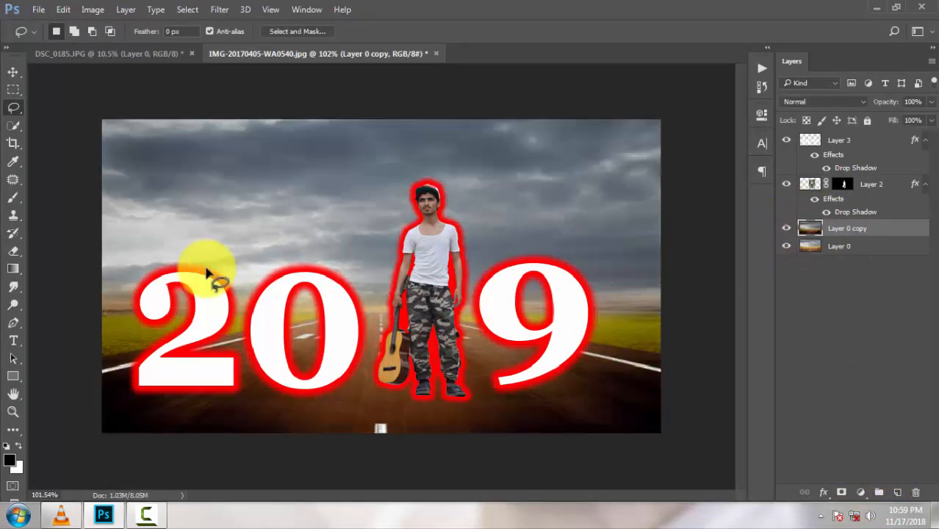
left_click(11, 268)
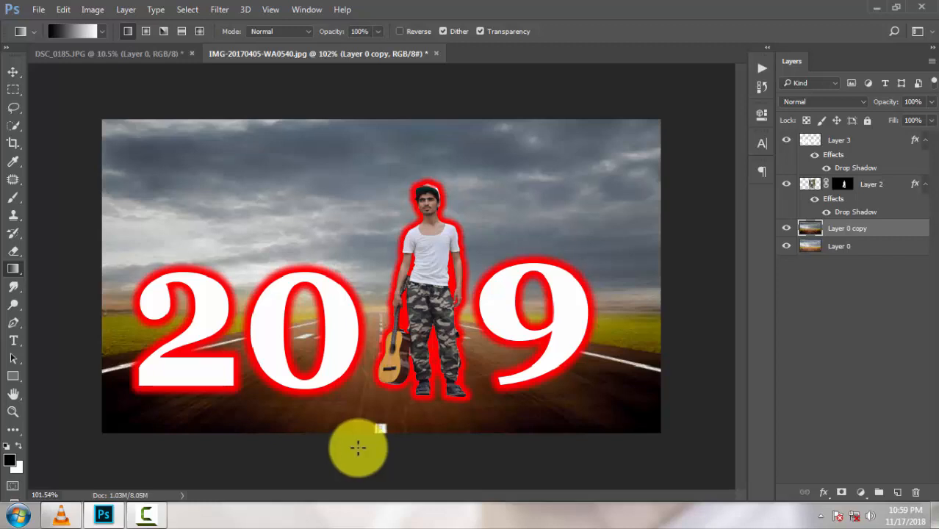
left_click_drag(358, 447, 362, 370)
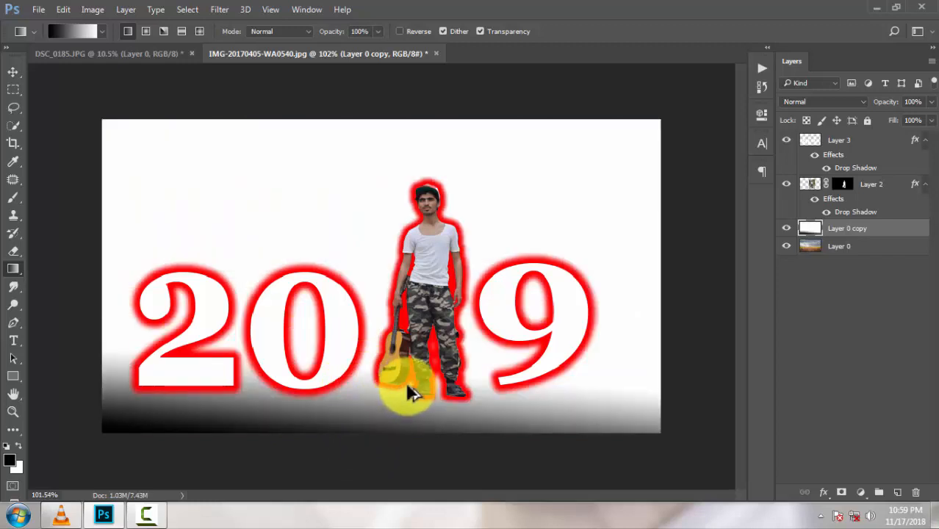
key("ctrl+z")
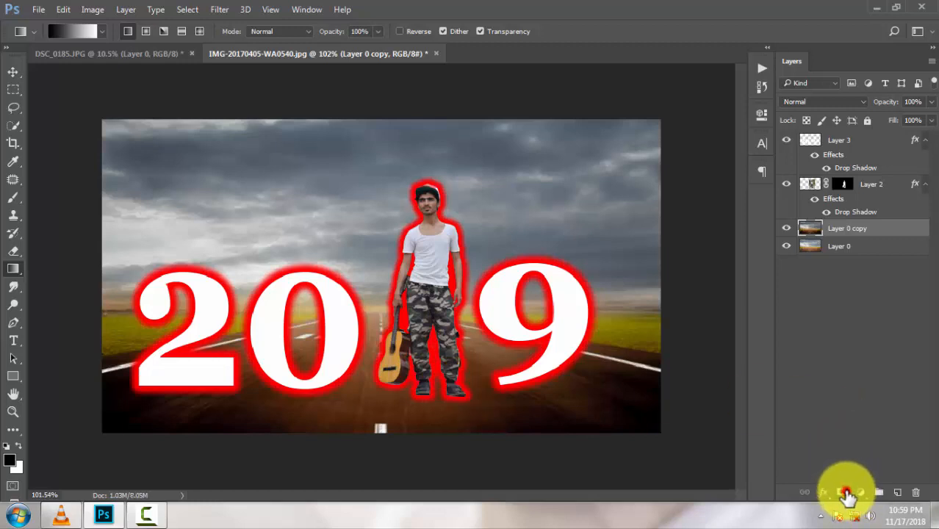
Add a layer mask to Layer 0 copy and fill it with black using the Paint Bucket
left_click(845, 493)
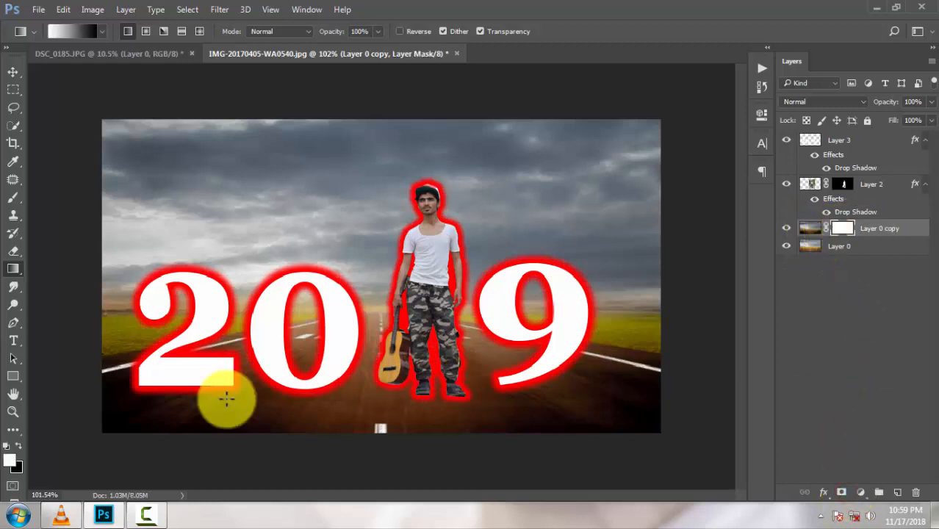
left_click(19, 263)
left_click(49, 282)
left_click(223, 309)
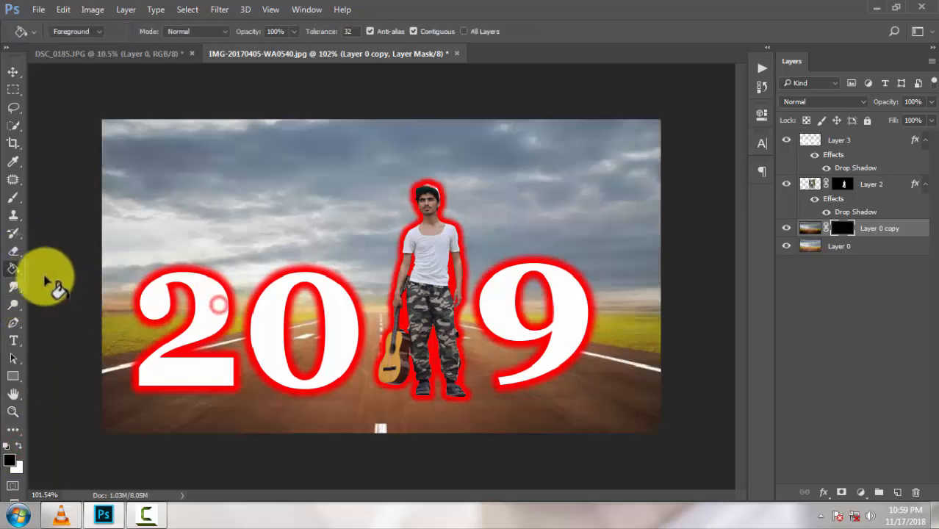
Draw white-to-black linear gradients downward on Layer 0 copy's mask to reveal the darkened sky while keeping the lower runway hidden
left_click(17, 445)
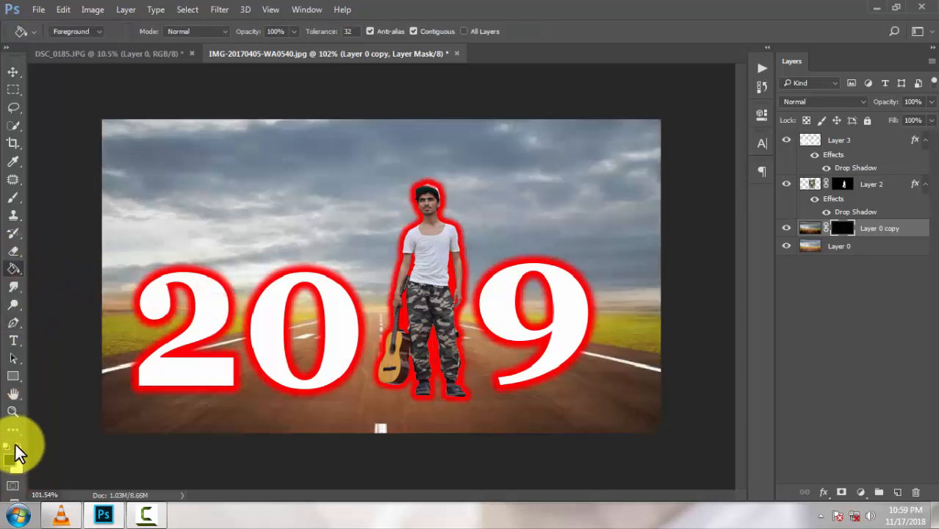
left_click(13, 268)
left_click(58, 269)
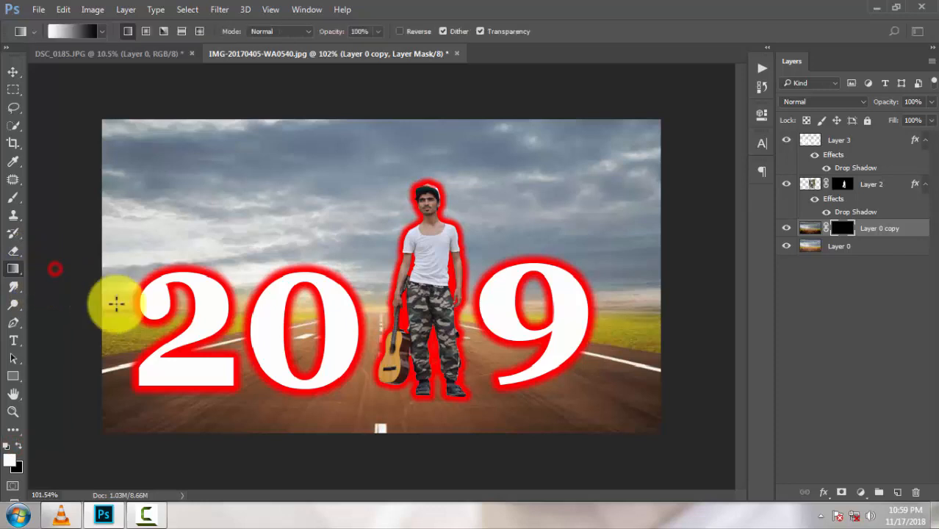
left_click_drag(378, 110, 379, 290)
left_click_drag(384, 237, 386, 294)
left_click_drag(379, 249, 373, 327)
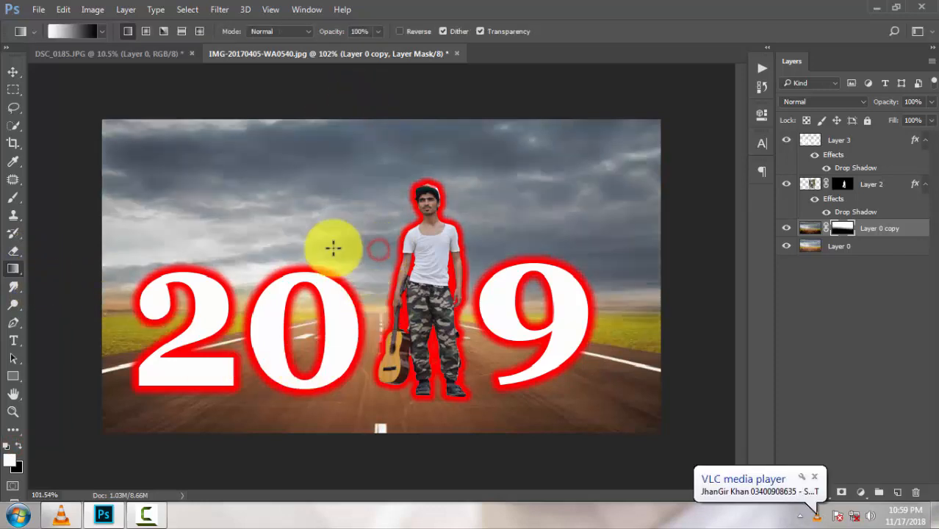
left_click_drag(316, 221, 318, 331)
left_click_drag(344, 244, 379, 356)
left_click_drag(367, 201, 378, 358)
left_click_drag(417, 268, 409, 376)
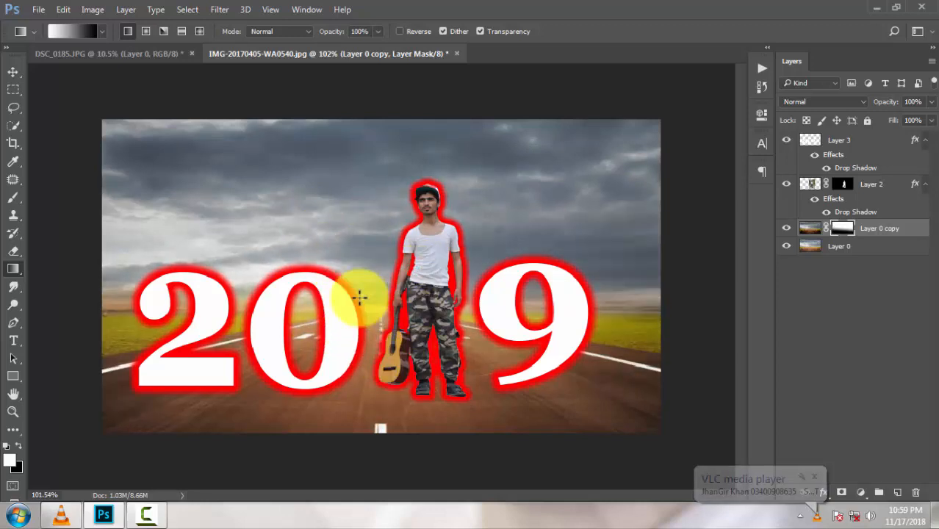
left_click_drag(360, 297, 362, 395)
left_click_drag(367, 309, 376, 391)
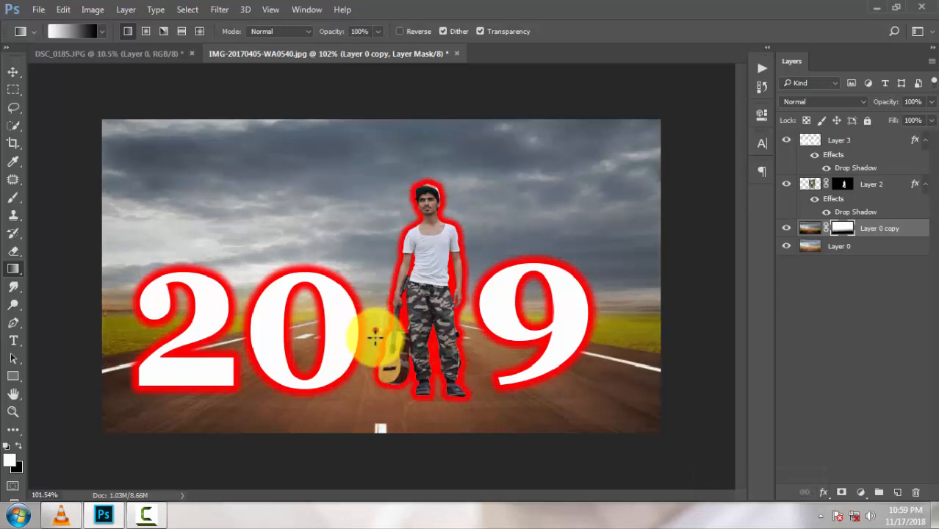
Toggle Layer 0 copy's visibility to compare the effect, and merge it down into Layer 0
left_click(786, 227)
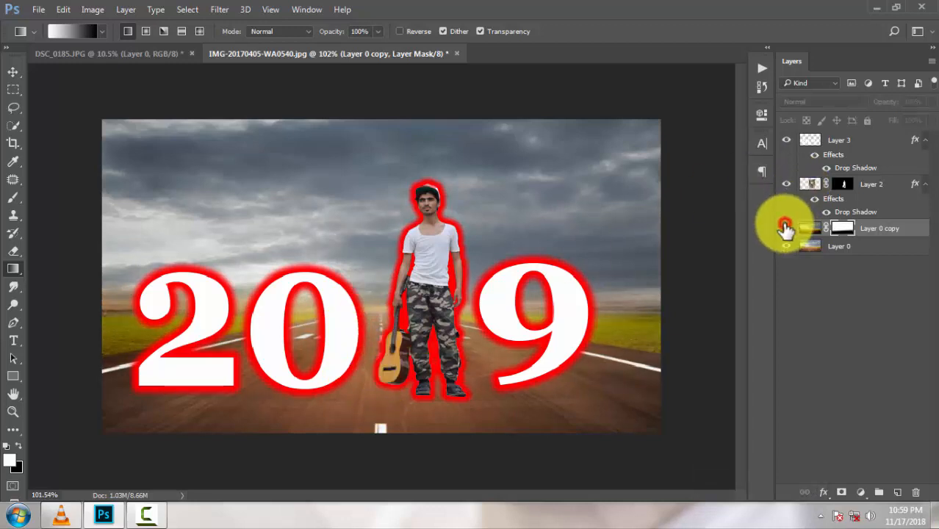
left_click(787, 227)
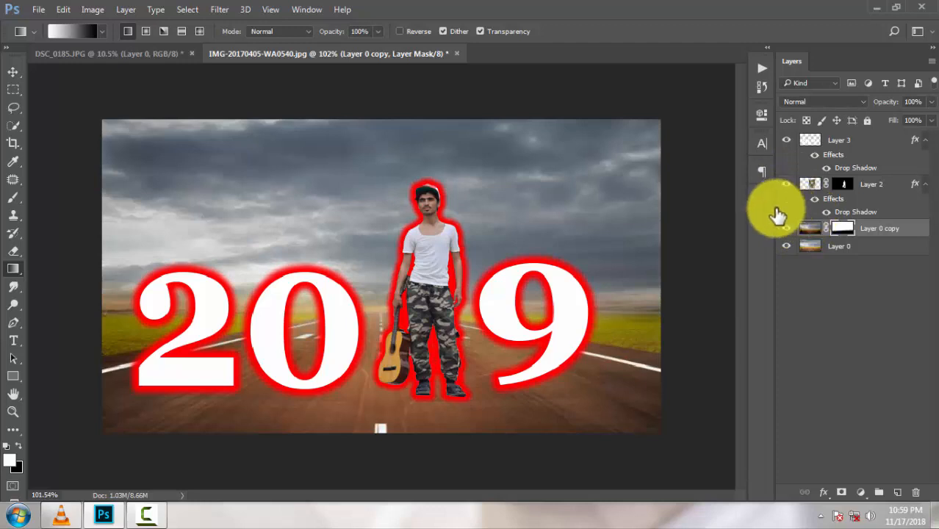
right_click(893, 230)
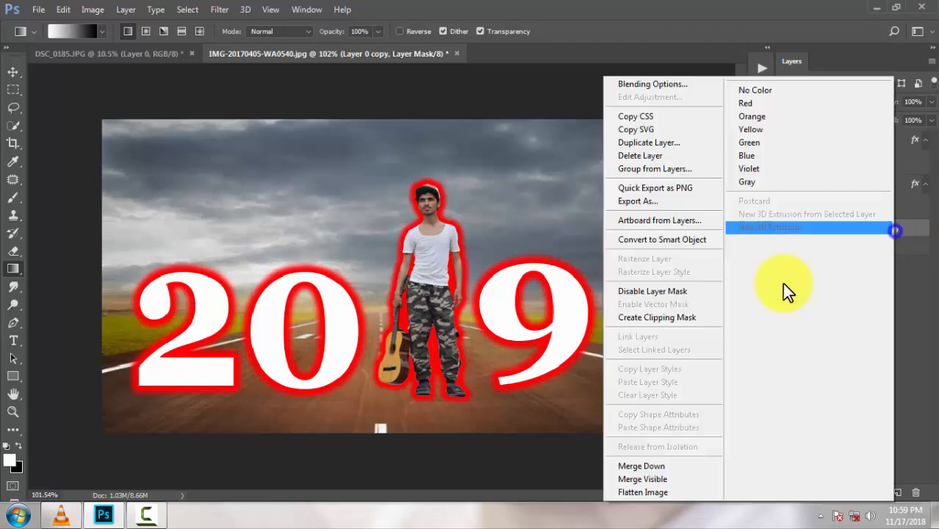
left_click(647, 466)
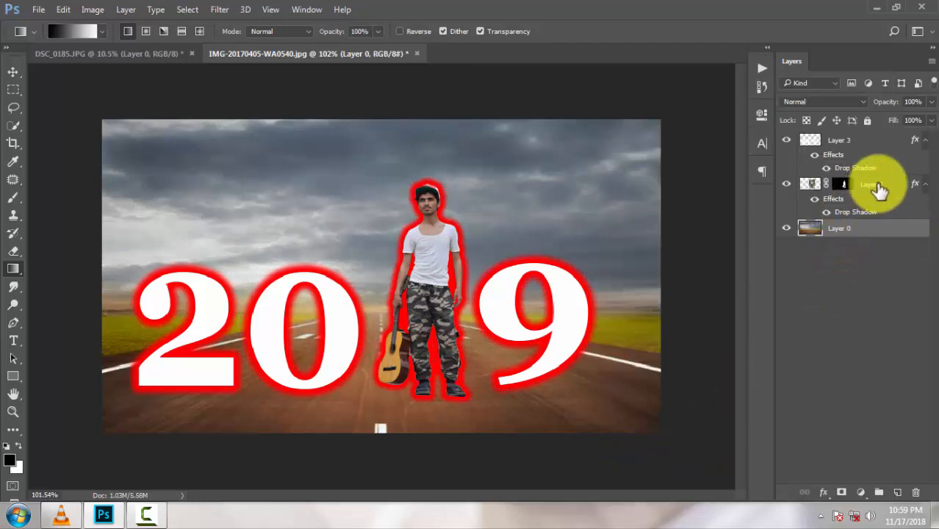
Create a new empty layer above Layer 3 and rename it All
left_click(890, 142)
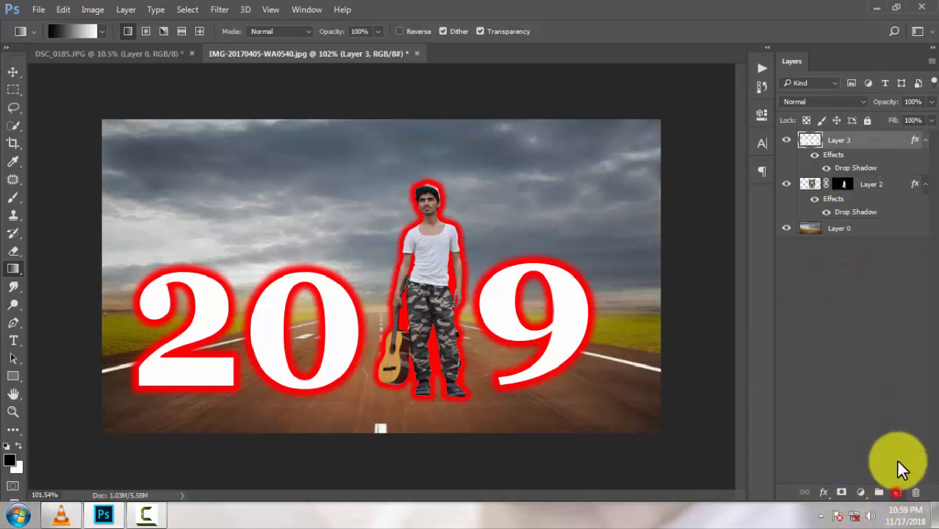
left_click(897, 492)
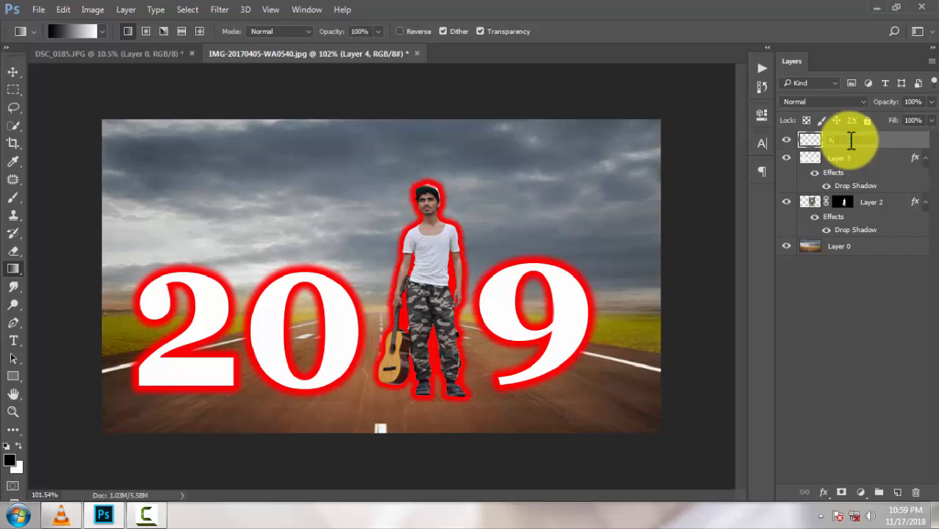
left_click(849, 140)
type("All")
left_click_drag(858, 140, 792, 139)
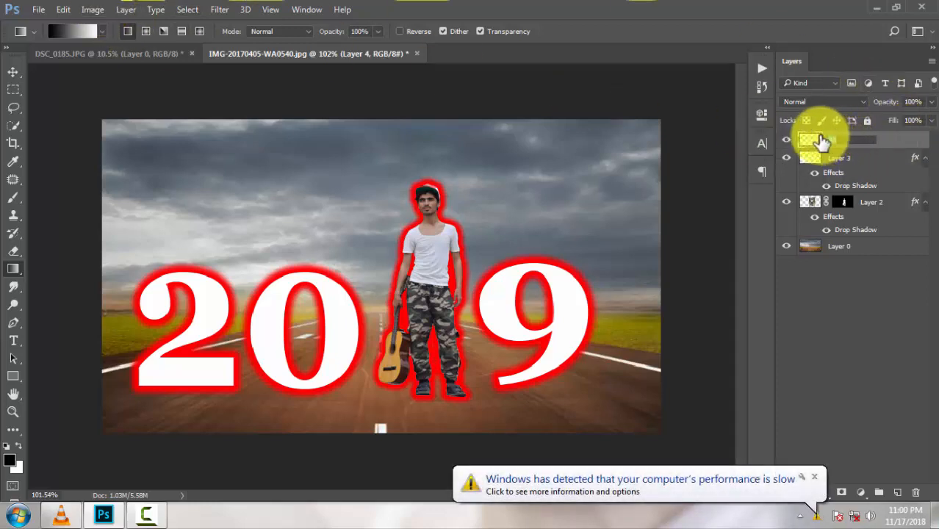
key("Return")
Fill the All layer with the merged image using Apply Image, and duplicate the layer
left_click(92, 10)
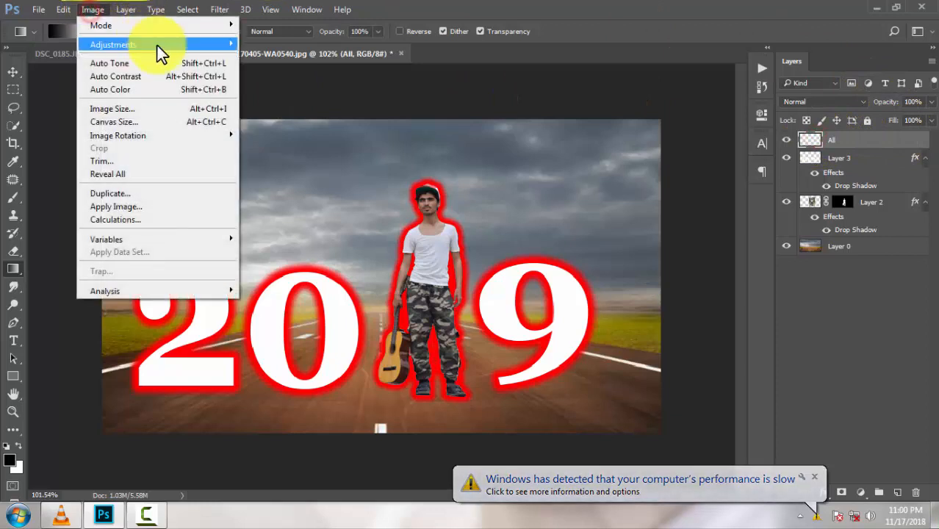
mouse_move(157, 45)
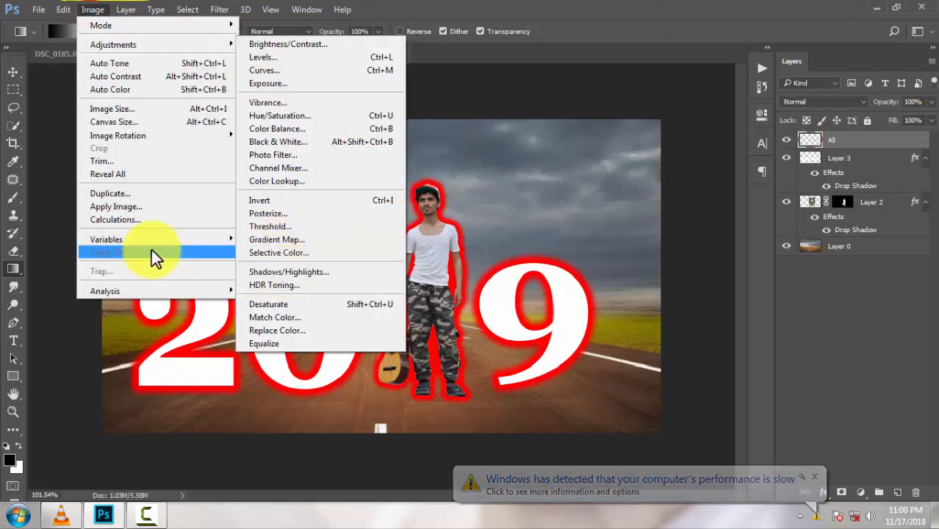
left_click(145, 209)
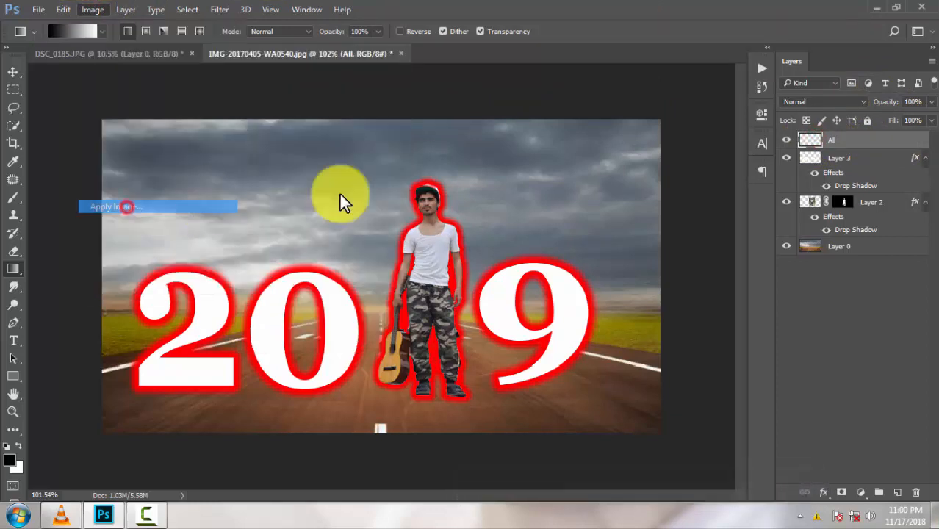
left_click(594, 142)
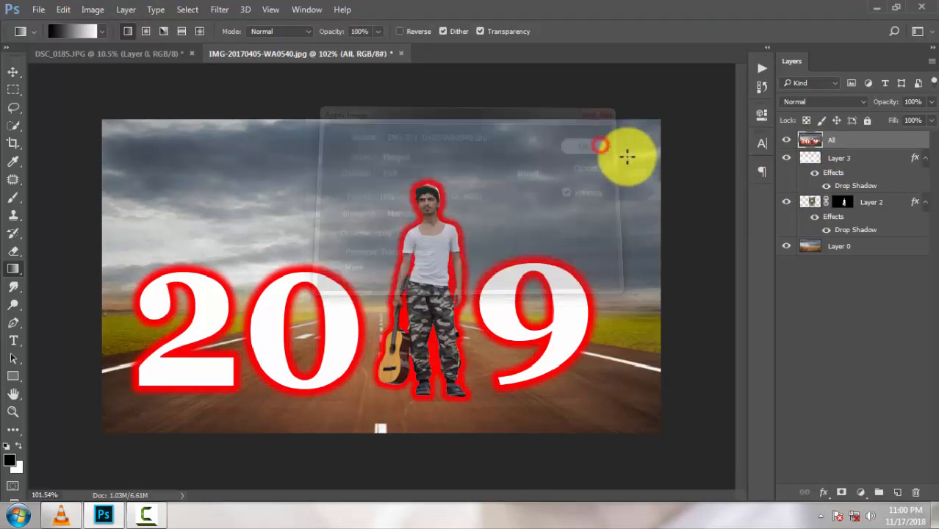
left_click_drag(867, 142, 897, 491)
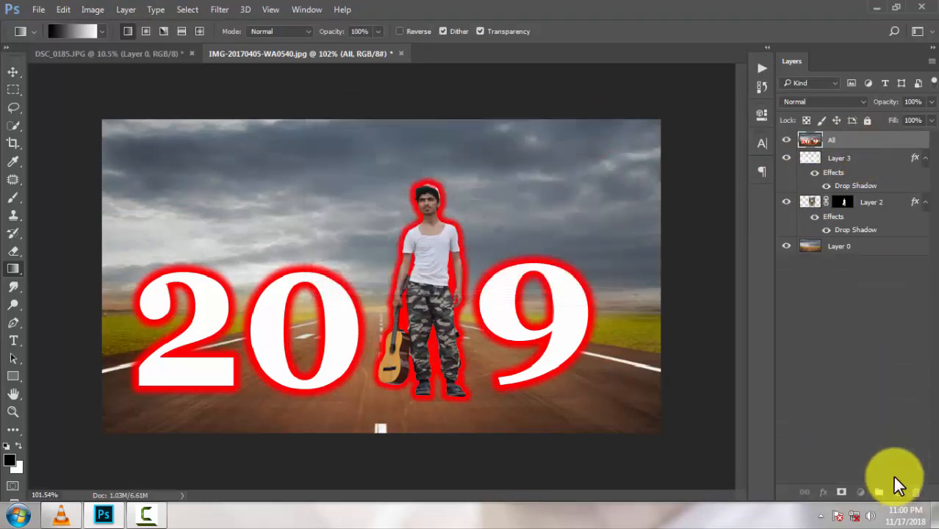
In the Camera Raw Filter on All copy, set Clarity -37, Vibrance +9, Blacks -48, Whites -86, Shadows -86 and Contrast -43
left_click(219, 10)
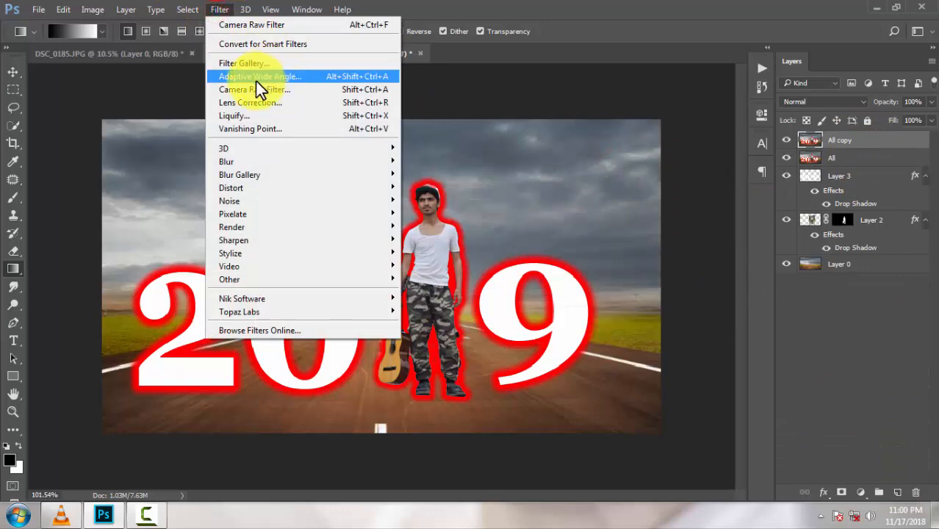
left_click(252, 86)
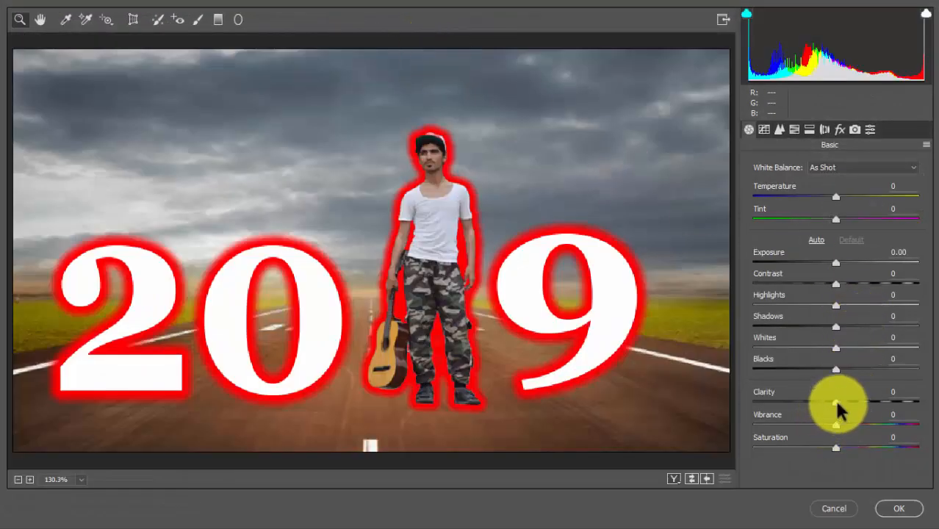
left_click_drag(836, 402, 858, 426)
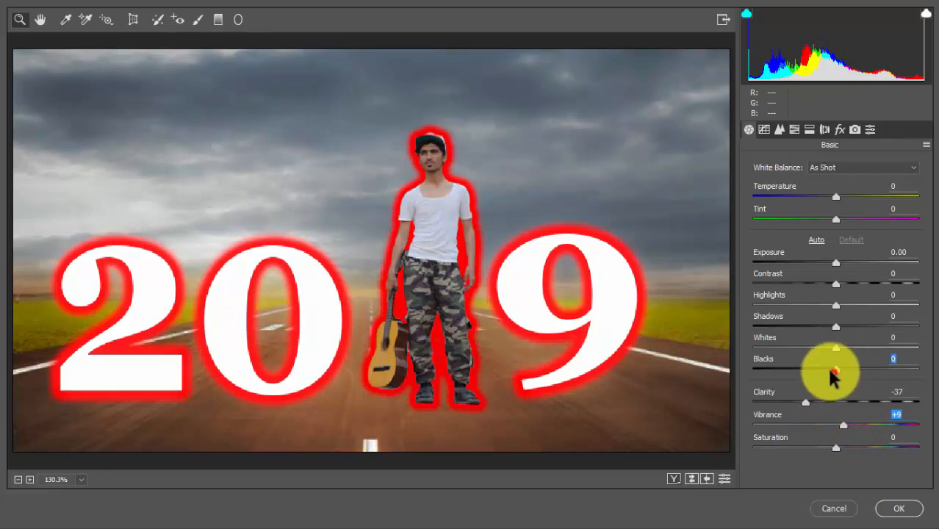
left_click_drag(834, 370, 794, 372)
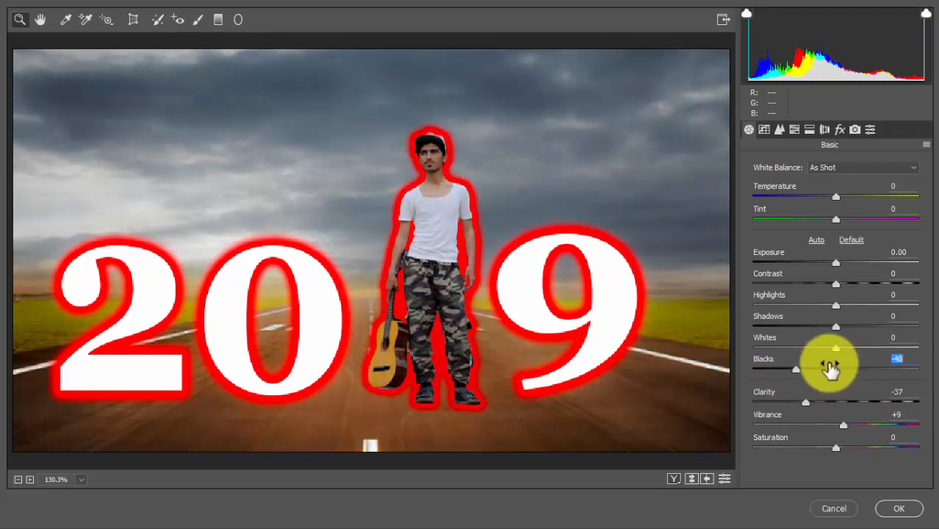
left_click_drag(836, 350, 778, 353)
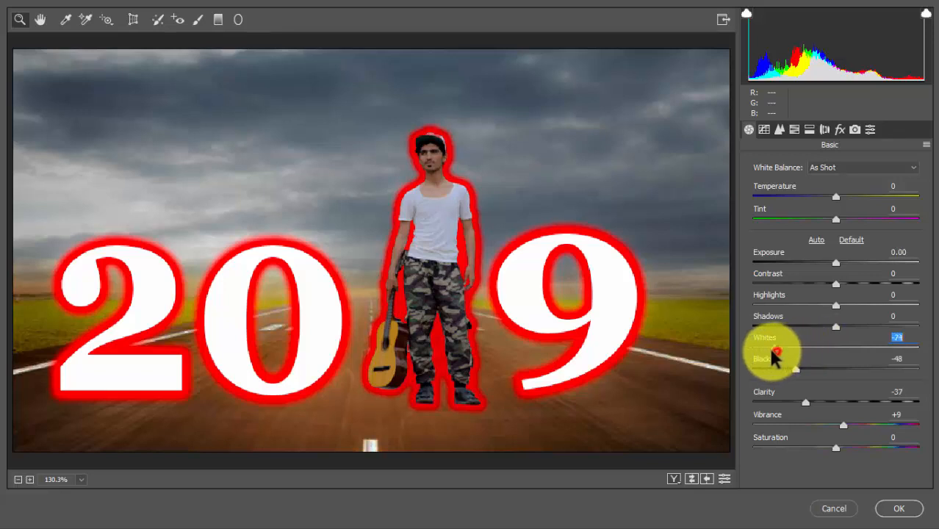
left_click(834, 327)
left_click_drag(818, 328, 761, 328)
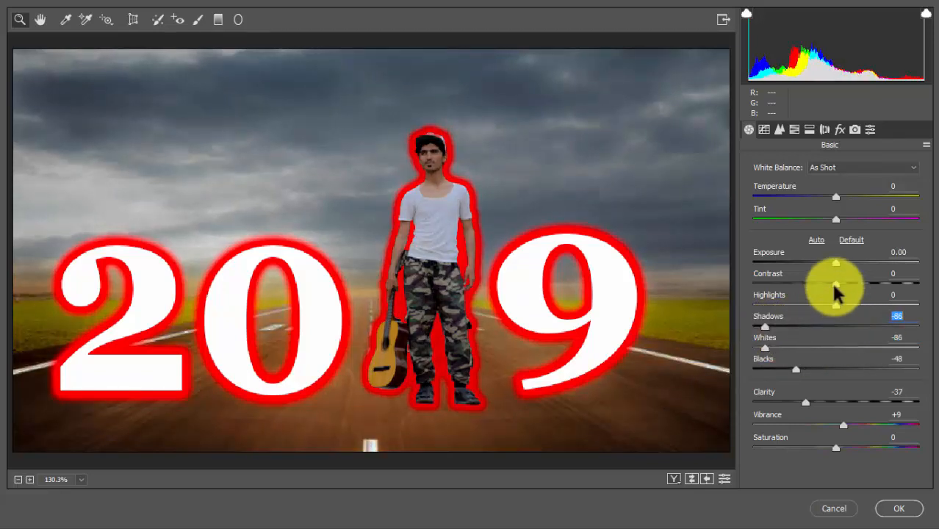
left_click_drag(834, 285, 799, 289)
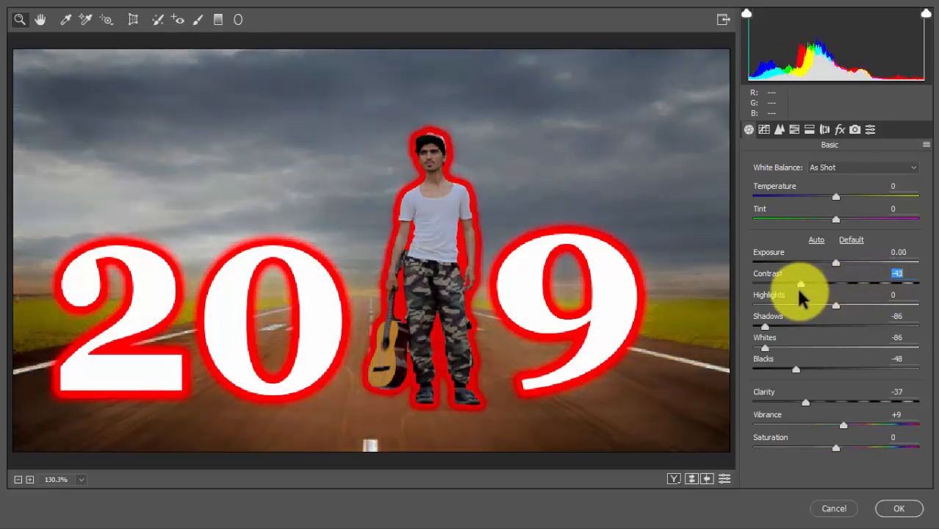
Add a post-crop vignette of about -24, reduce the Yellows saturation to -52, and apply the Camera Raw adjustments
left_click(826, 130)
left_click(839, 130)
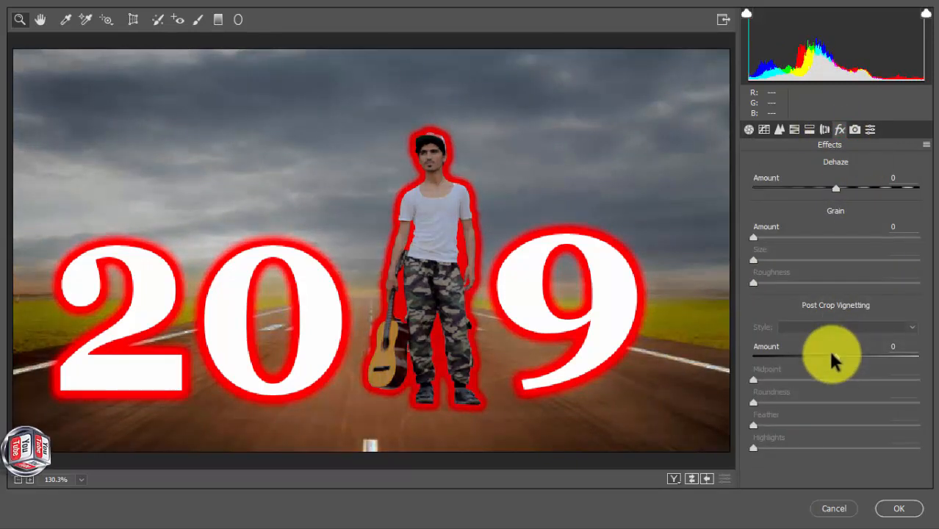
left_click_drag(835, 358, 817, 339)
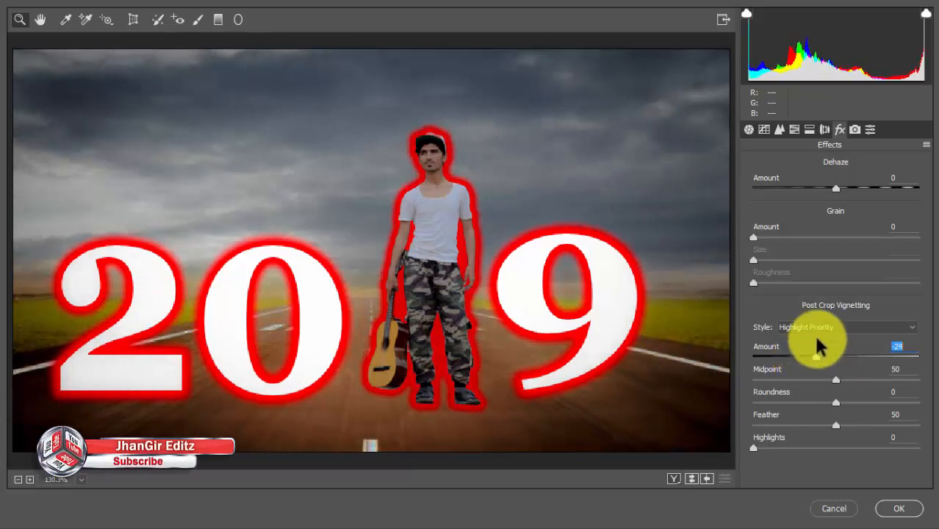
left_click(795, 130)
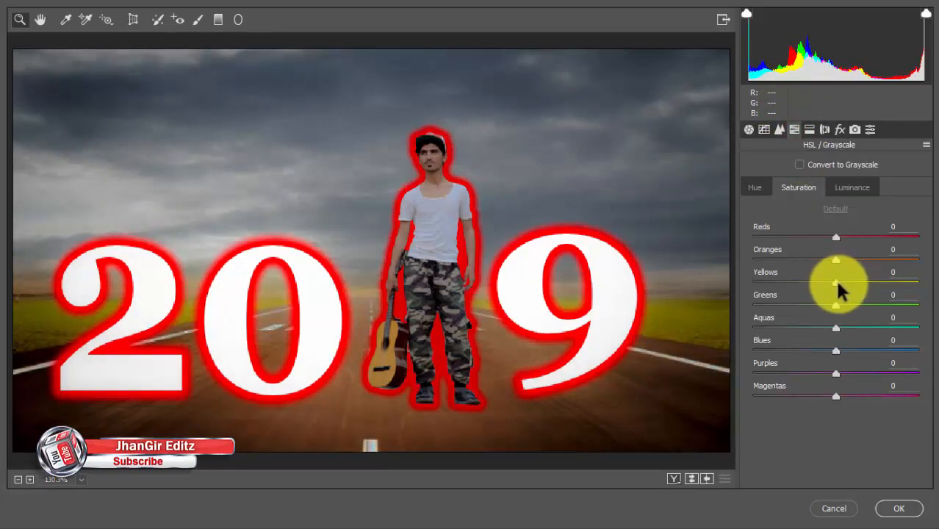
left_click_drag(836, 278, 793, 282)
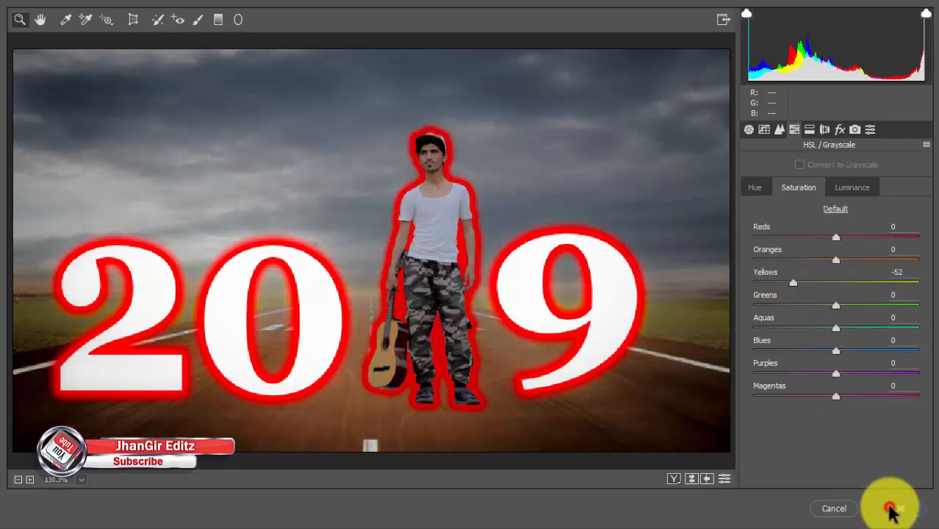
left_click(893, 508)
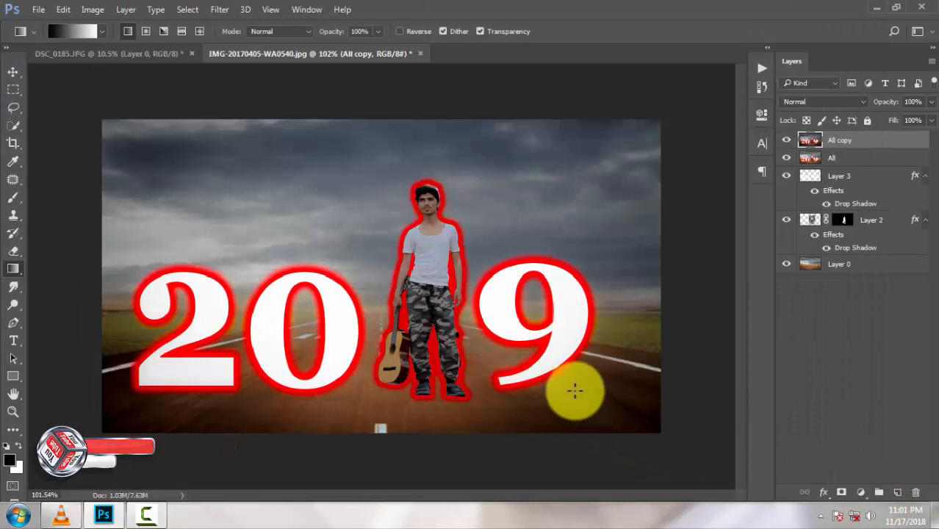
Move Layer 3 with the digits above All copy and toggle its visibility to compare
scroll(549, 377, "up", 2)
left_click(869, 179)
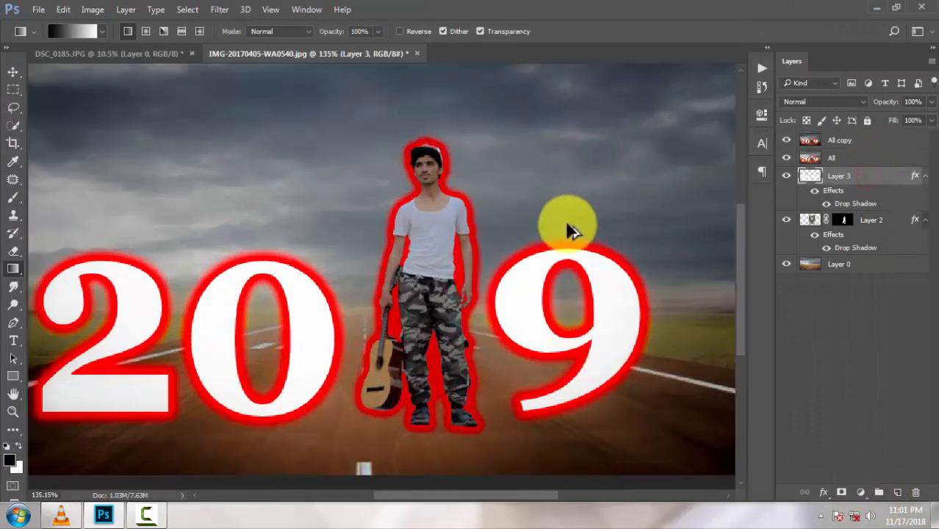
scroll(570, 221, "down", 2)
scroll(575, 219, "up", 1)
left_click_drag(858, 186, 843, 137)
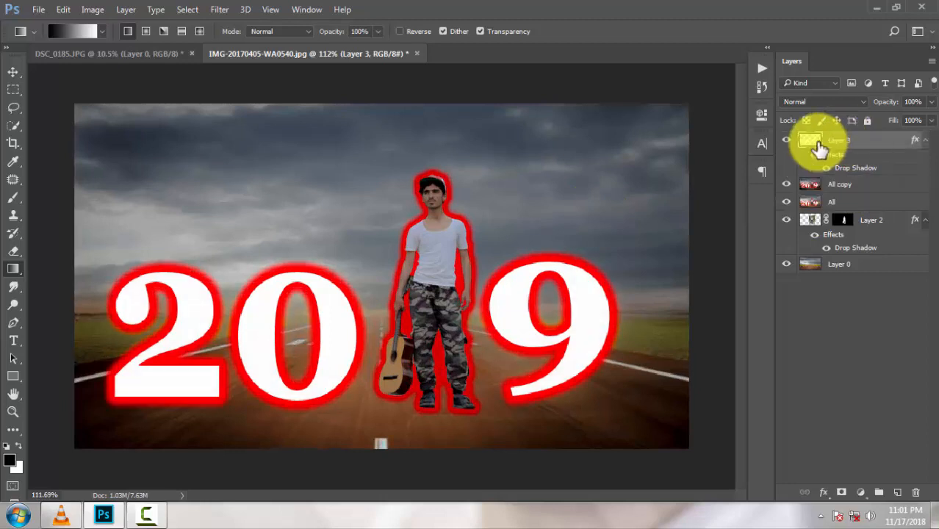
left_click(786, 140)
left_click(786, 140)
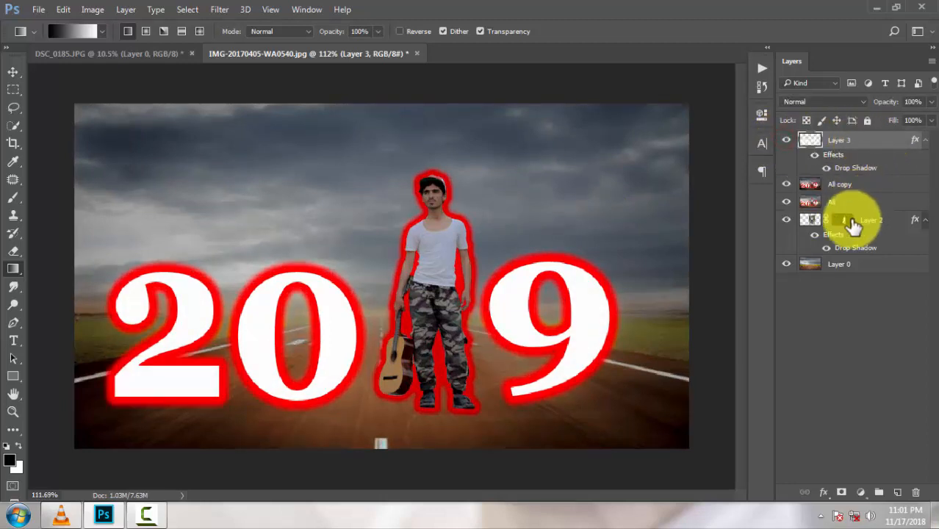
right_click(871, 144)
left_click(635, 467)
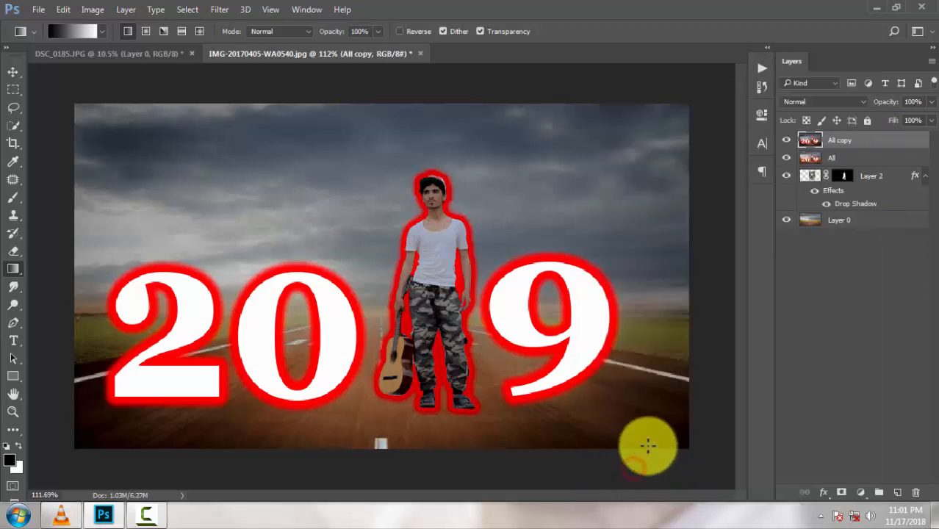
key("ctrl+z")
left_click(898, 492)
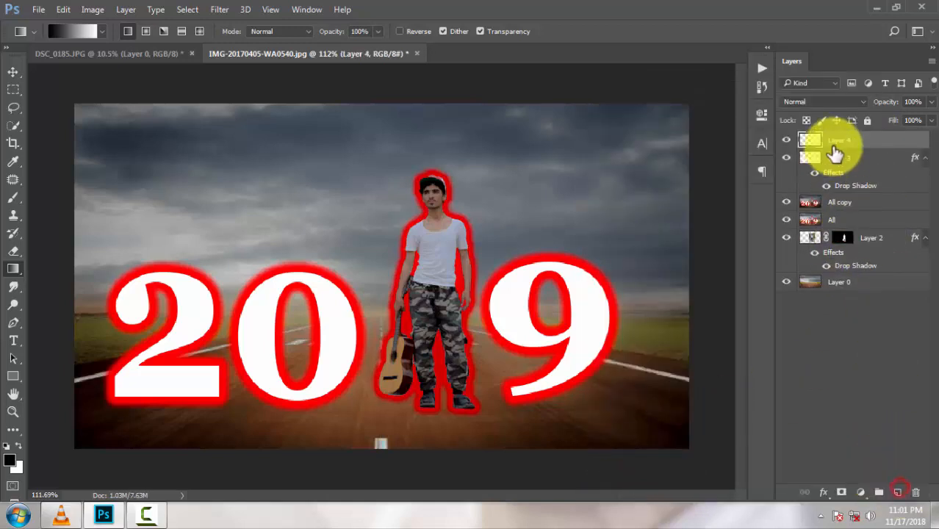
left_click_drag(837, 147, 856, 149)
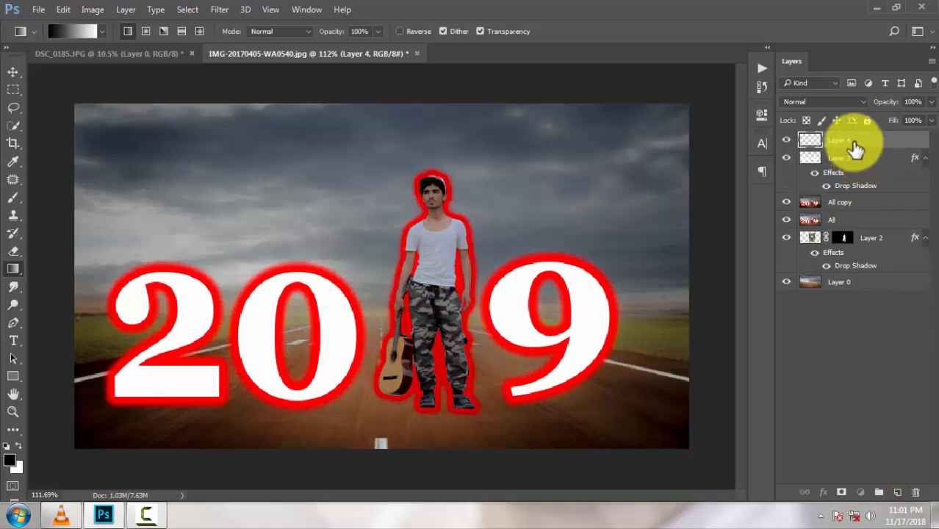
key("Delete")
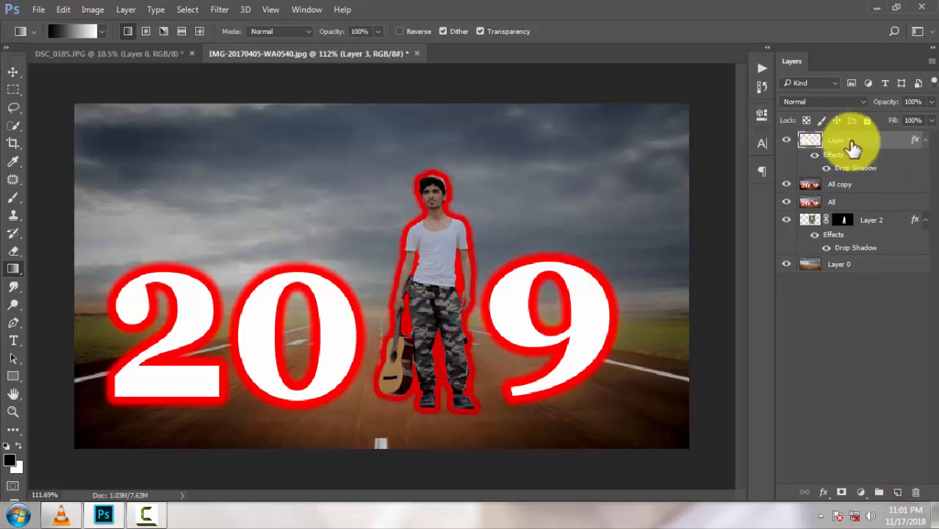
Turn Layer 3's digits black by setting Lightness to -100 in Hue/Saturation
left_click(103, 10)
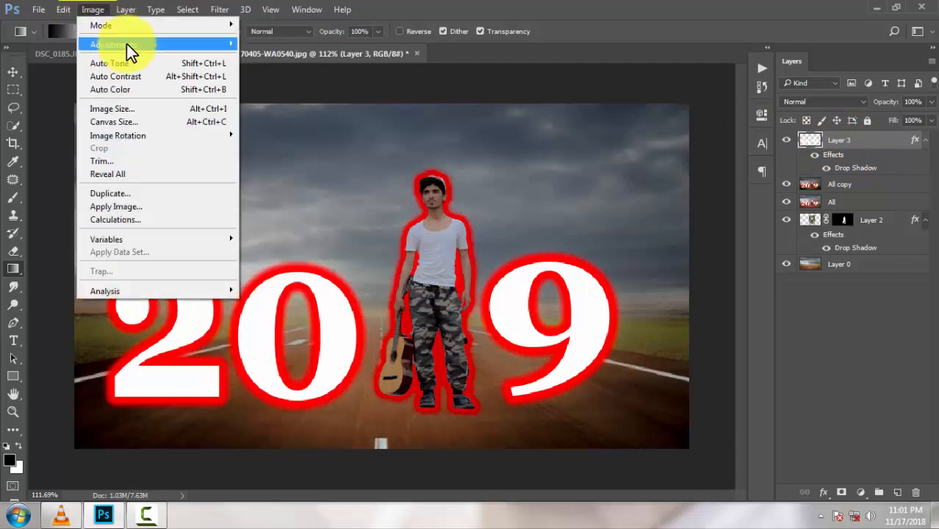
mouse_move(126, 43)
left_click(286, 116)
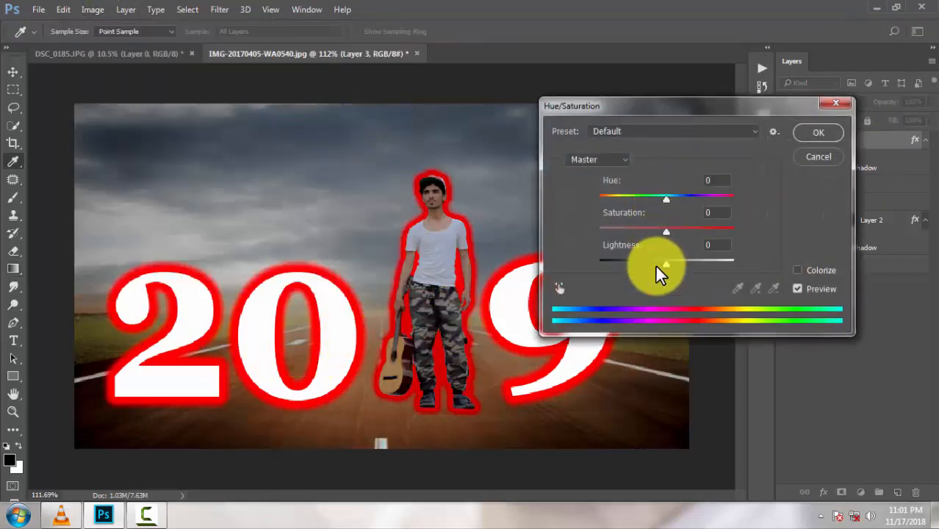
left_click_drag(590, 263, 591, 263)
left_click(817, 132)
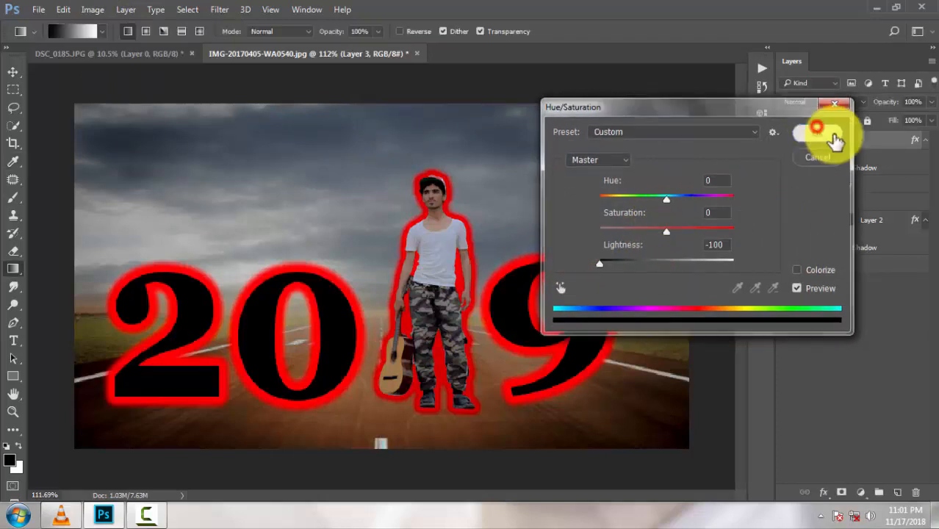
Hide Layer 3's effects, collapse its effects list, and toggle the layer's visibility to compare
left_click(814, 155)
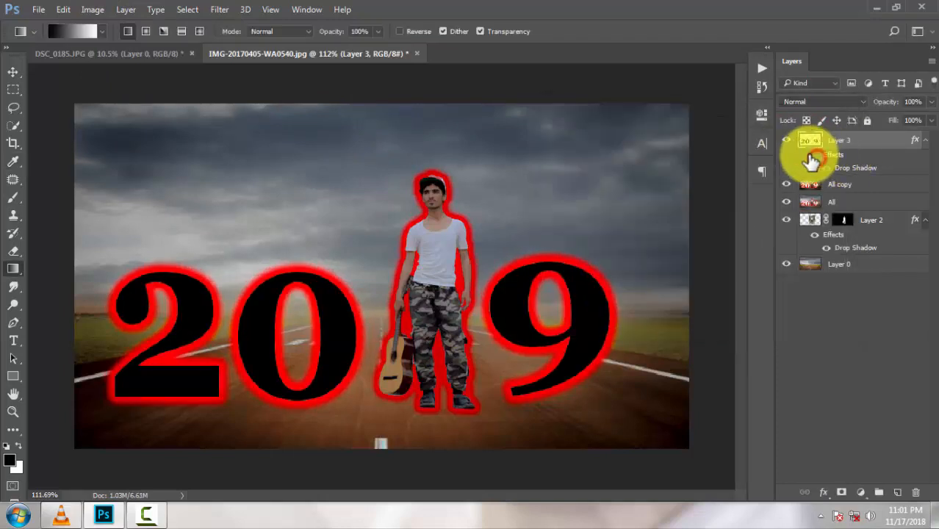
left_click(924, 141)
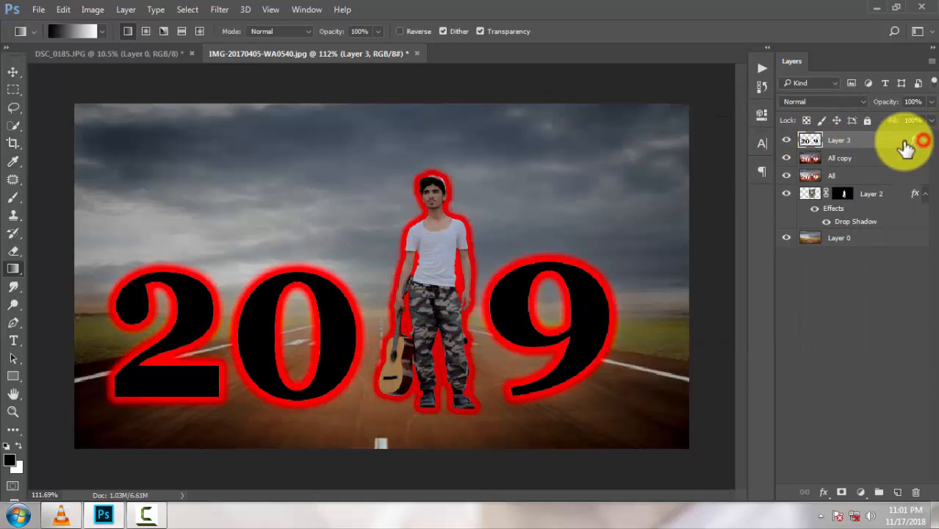
left_click(787, 140)
left_click(788, 140)
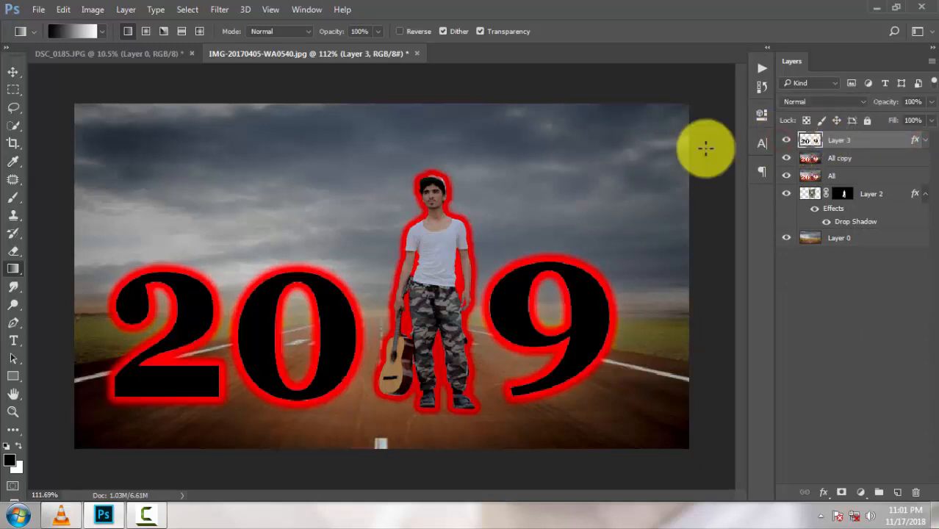
Flip the black digits vertically beneath the white ones at -63.89% height, widen their lower edge with Perspective, and apply the transform
left_click(16, 72)
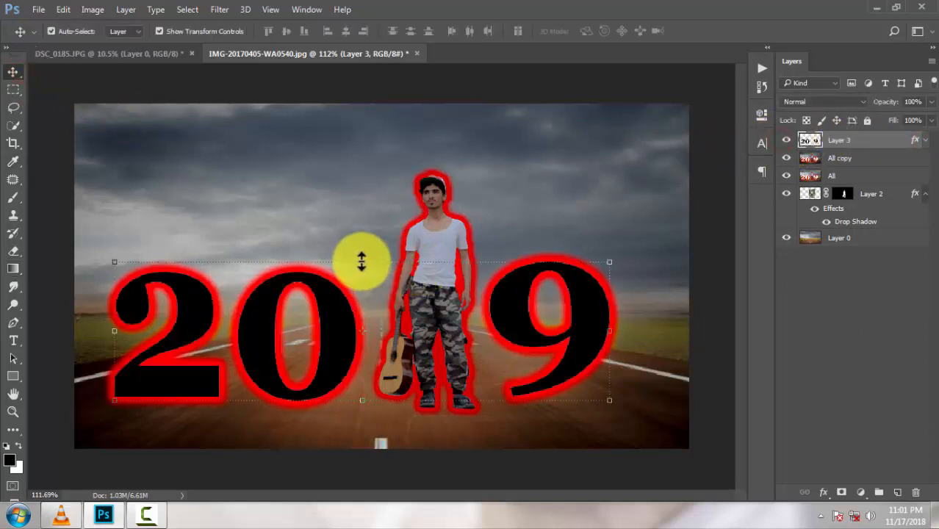
left_click_drag(361, 262, 315, 488)
scroll(338, 422, "down", 4)
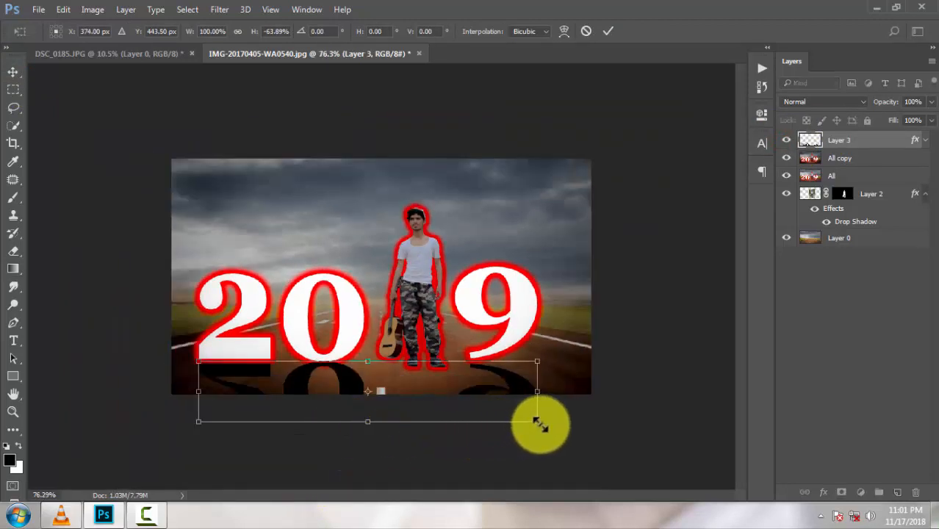
right_click(489, 393)
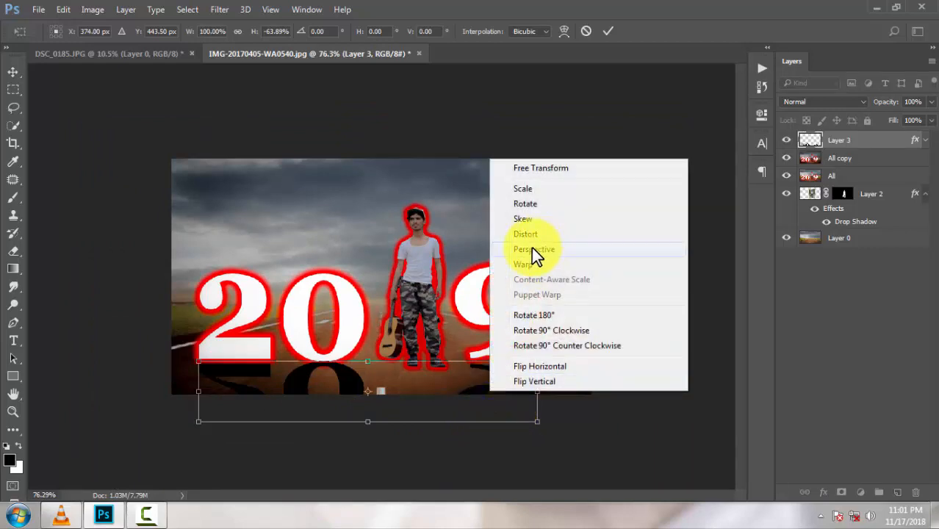
left_click(533, 250)
left_click_drag(537, 427, 625, 395)
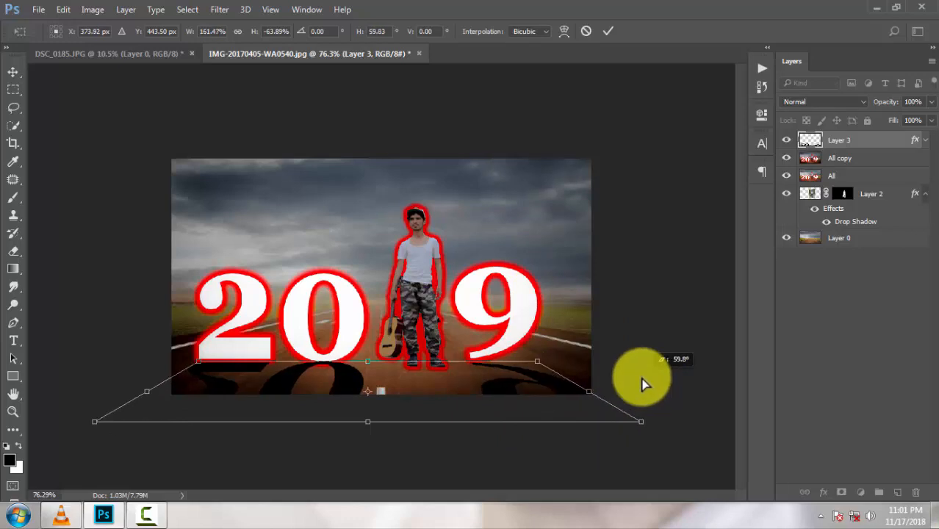
left_click(607, 32)
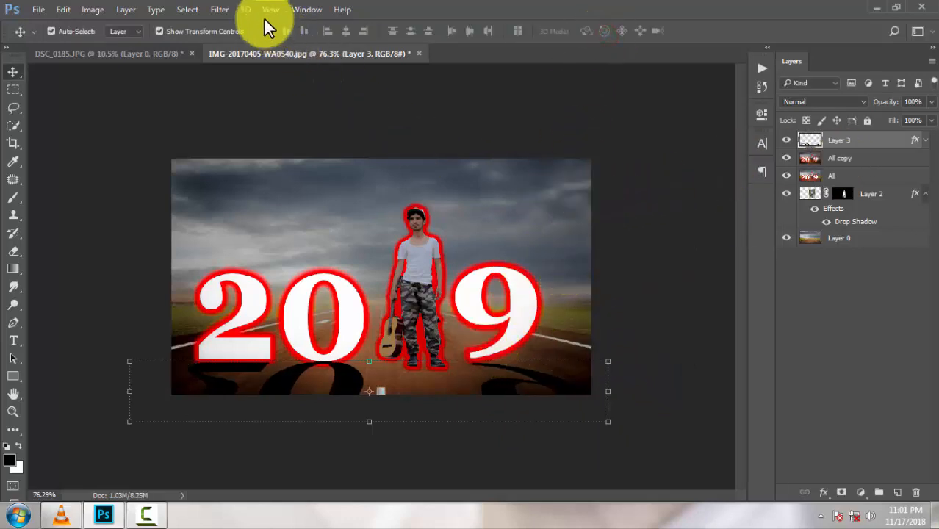
left_click(219, 9)
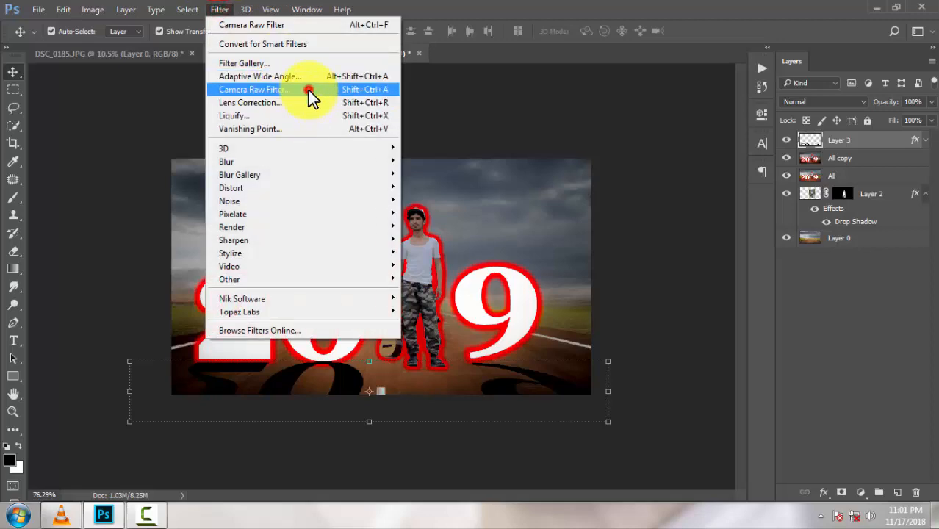
left_click(308, 91)
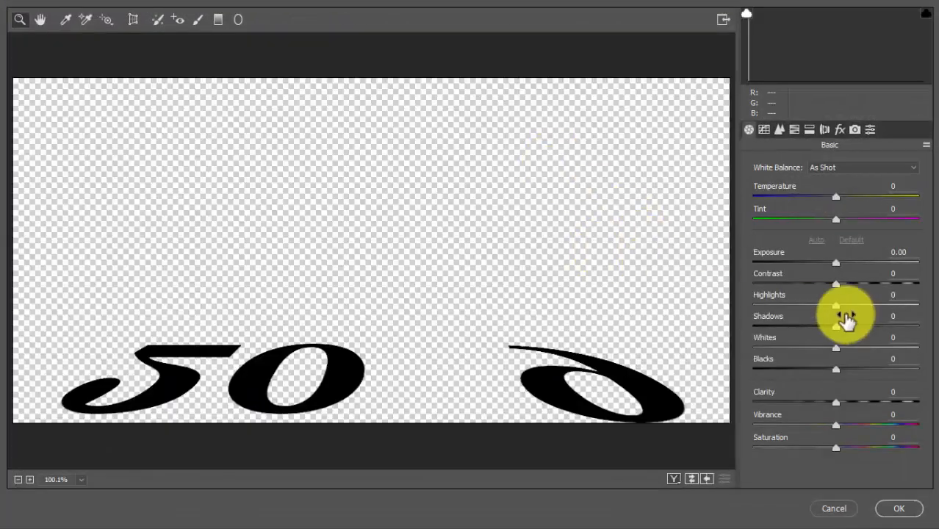
left_click(833, 506)
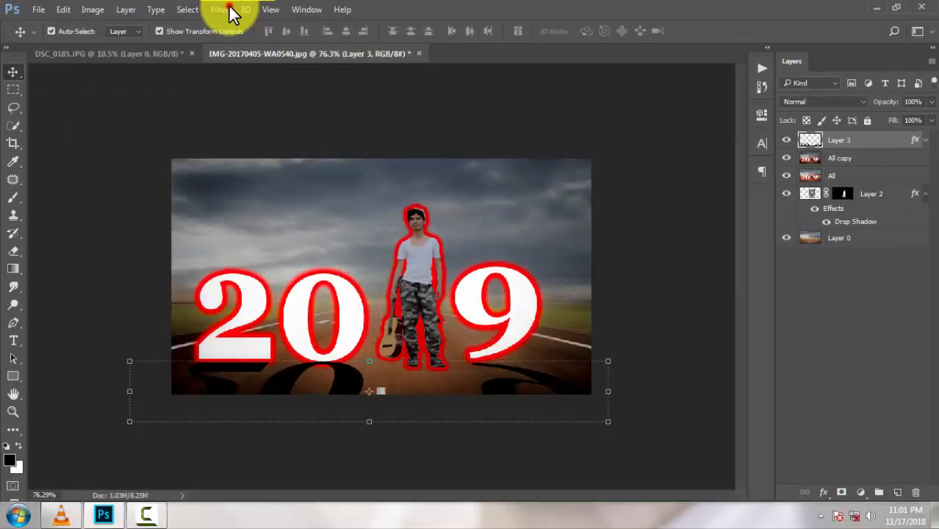
Soften Layer 3's black digit shadows with a Gaussian Blur of 4.3 pixels radius
left_click(227, 9)
left_click(295, 157)
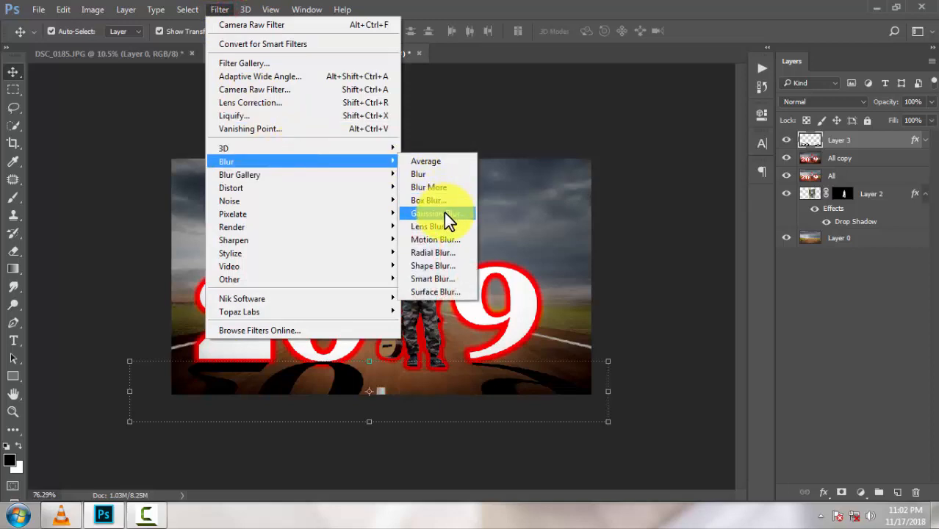
left_click(444, 212)
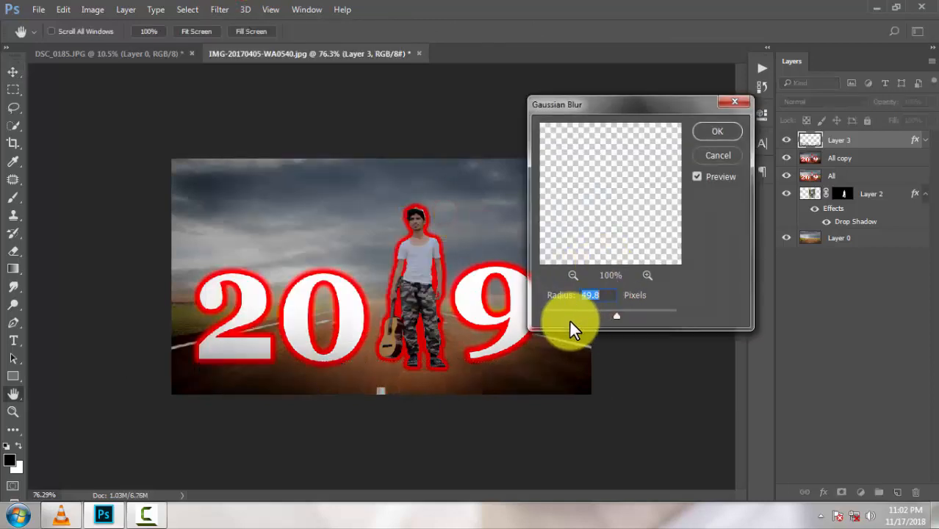
left_click_drag(568, 311, 581, 311)
left_click(706, 136)
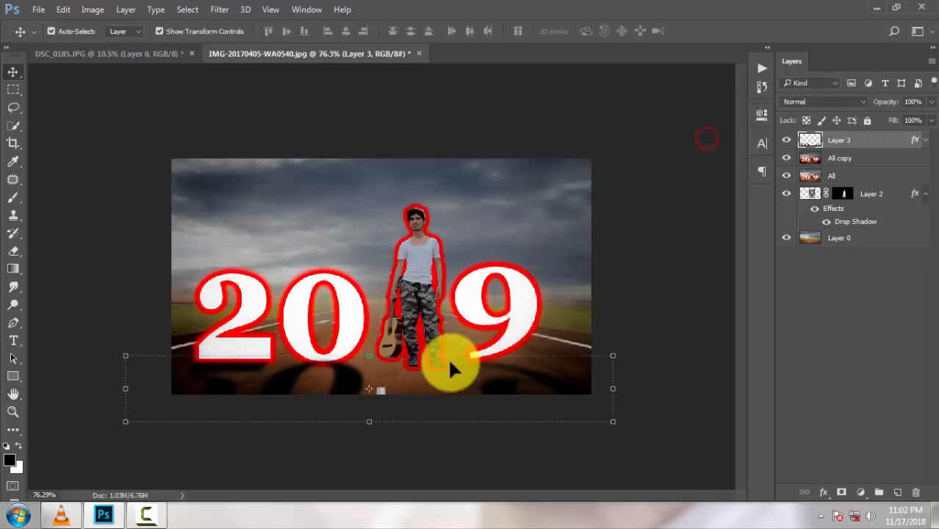
Switch to the Eraser tool with a soft 36 px brush at 0% hardness for Layer 3's digit shadows
scroll(310, 404, "up", 5)
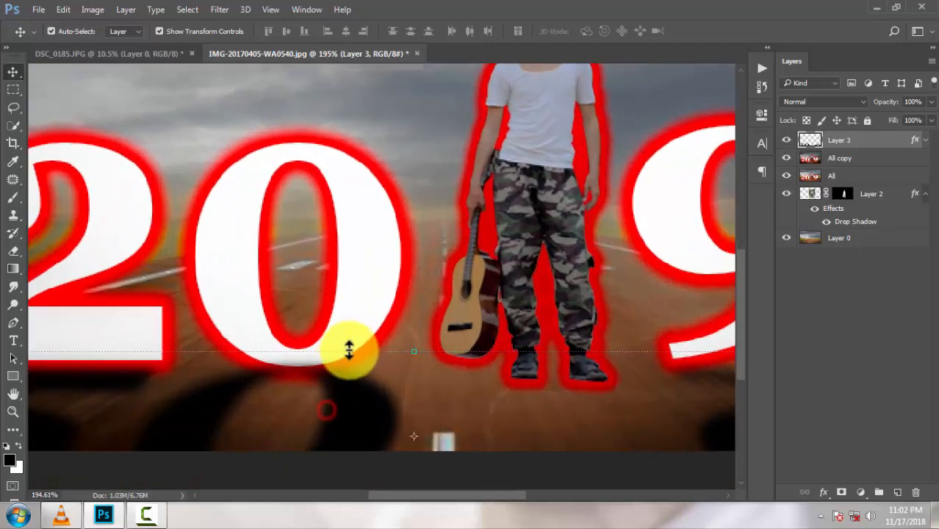
left_click(14, 251)
right_click(347, 292)
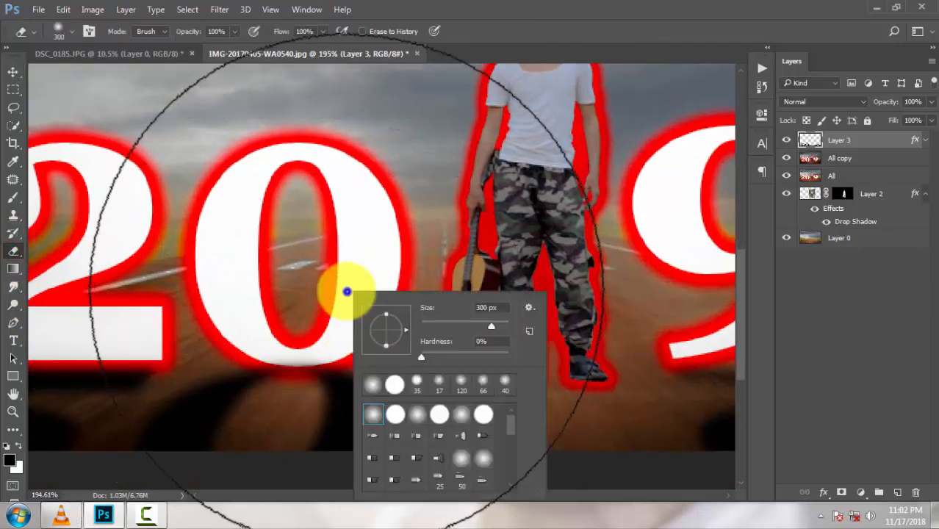
left_click(436, 324)
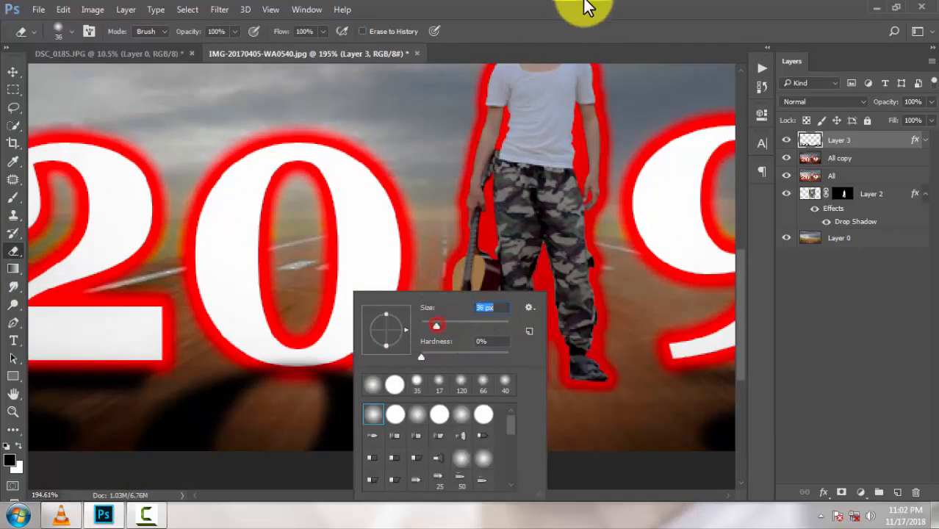
key("Return")
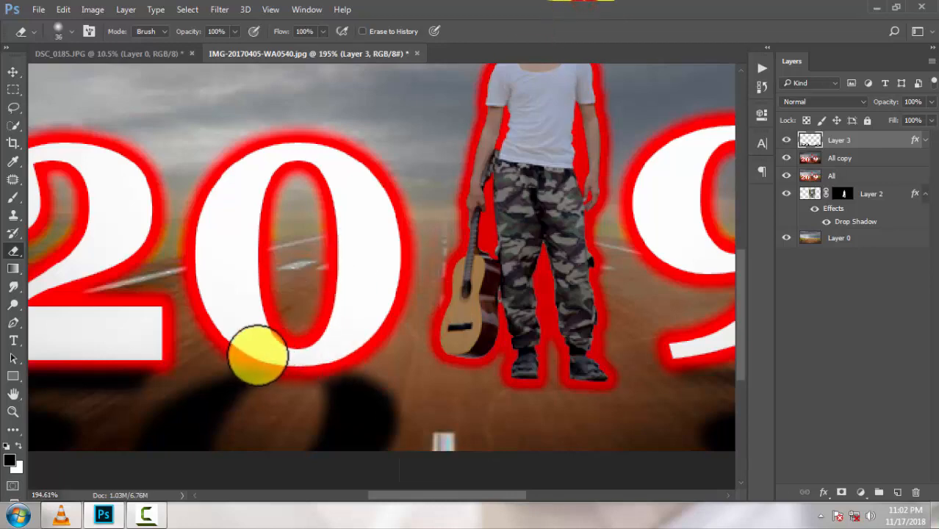
Lower the opacity of Layer 3's digit shadows to 50%
scroll(256, 325, "down", 2)
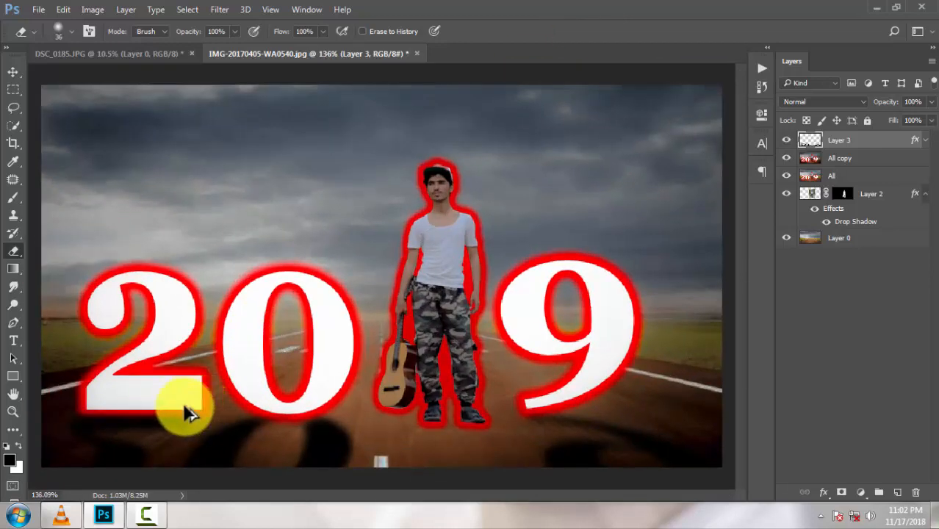
scroll(409, 288, "down", 2)
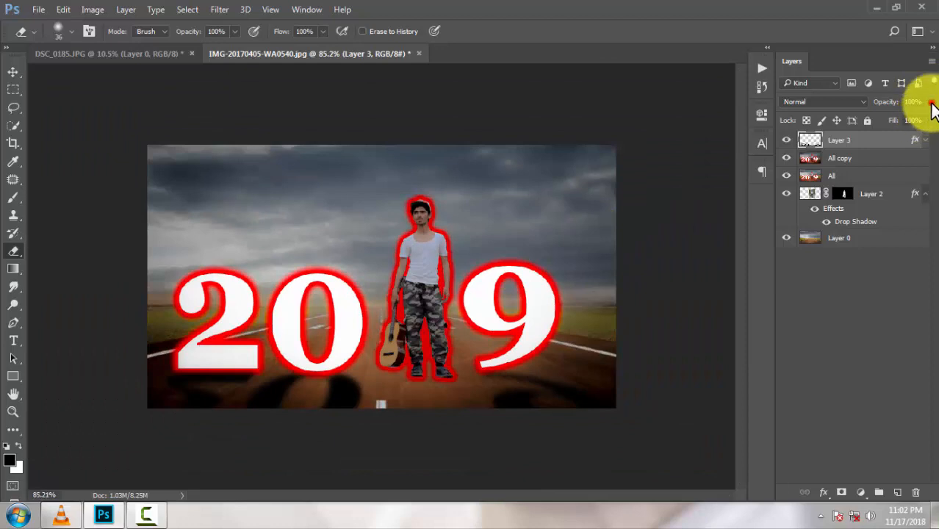
left_click_drag(932, 108, 894, 120)
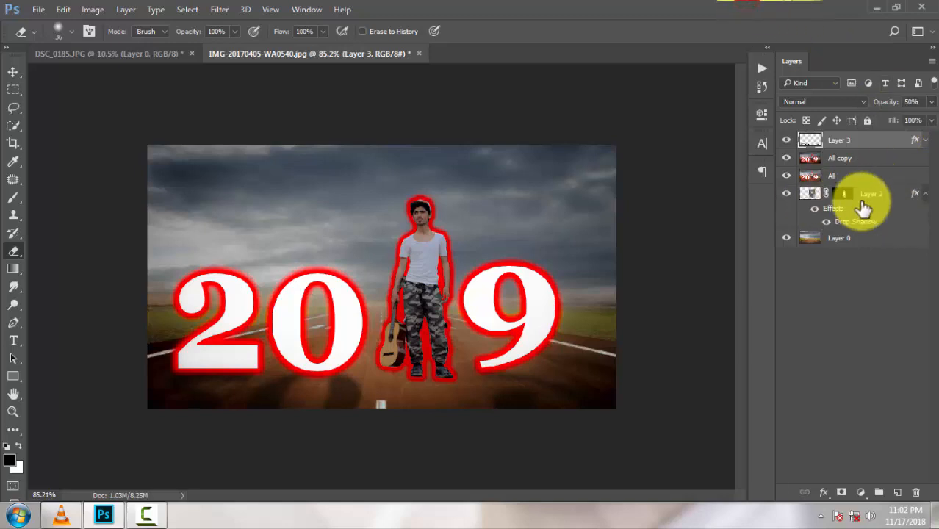
Move Layer 2 above Layer 3, collapse its effects list, and turn the man black with Lightness -100 in Hue/Saturation
left_click_drag(891, 197, 893, 136)
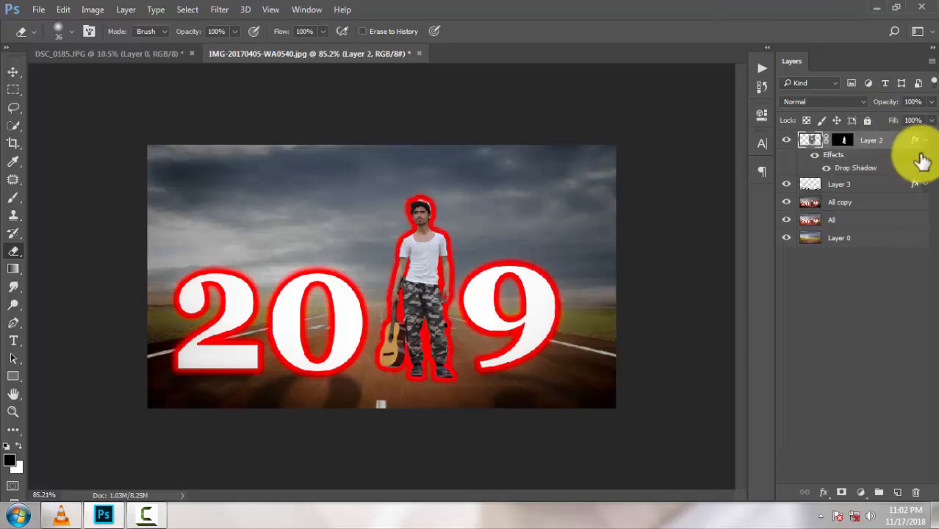
left_click(926, 141)
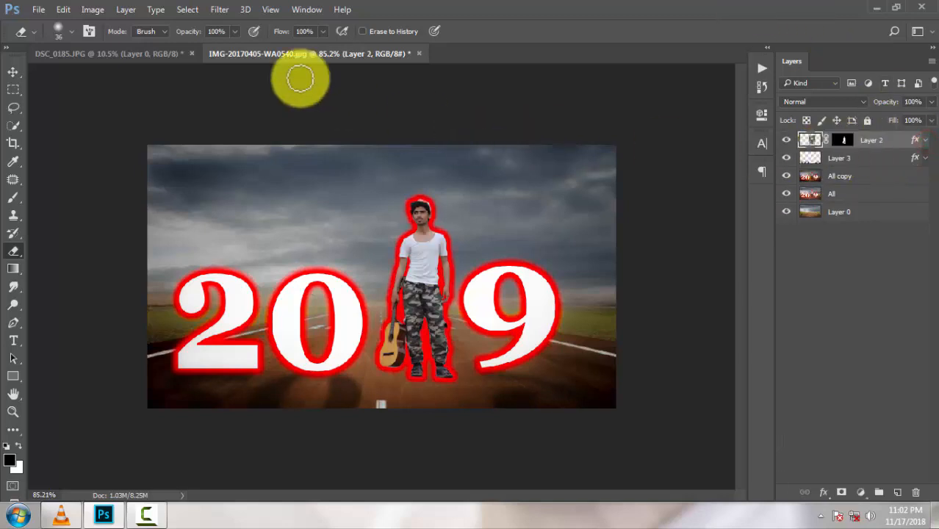
left_click(100, 10)
mouse_move(160, 44)
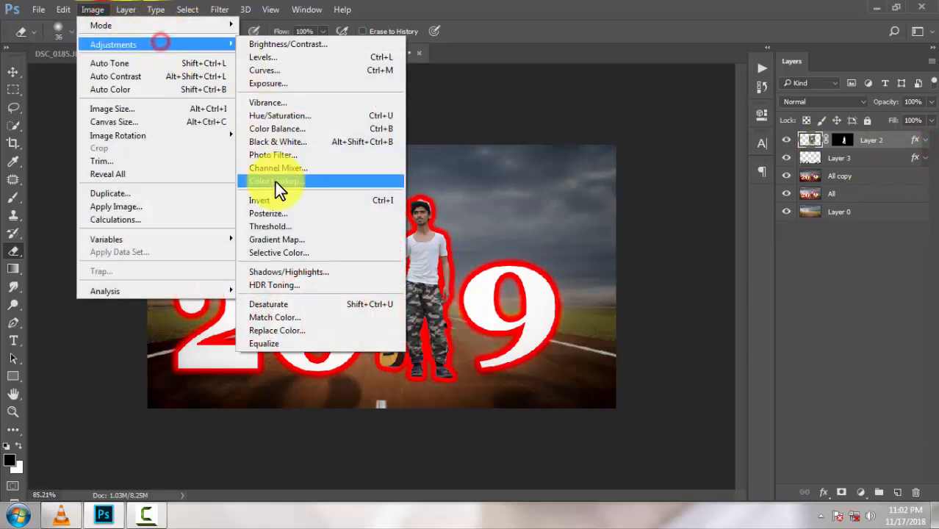
left_click(290, 119)
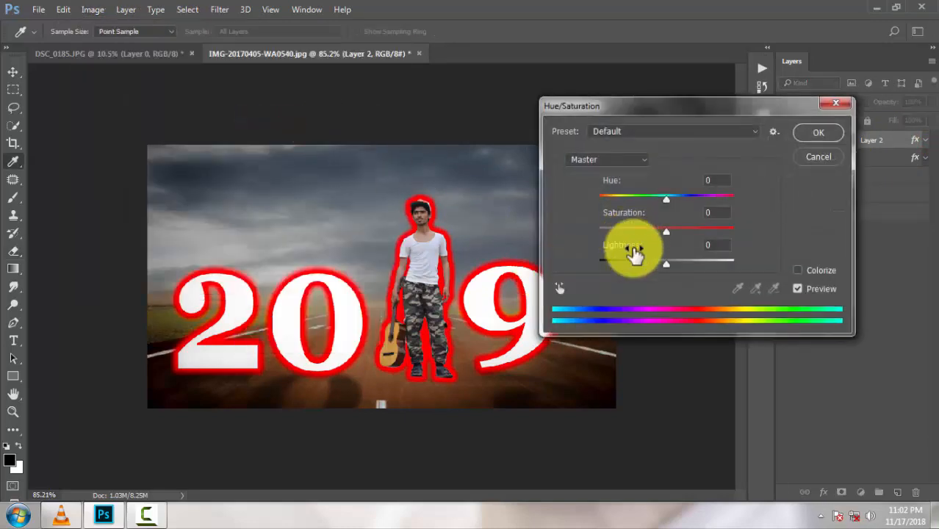
left_click_drag(665, 261, 597, 266)
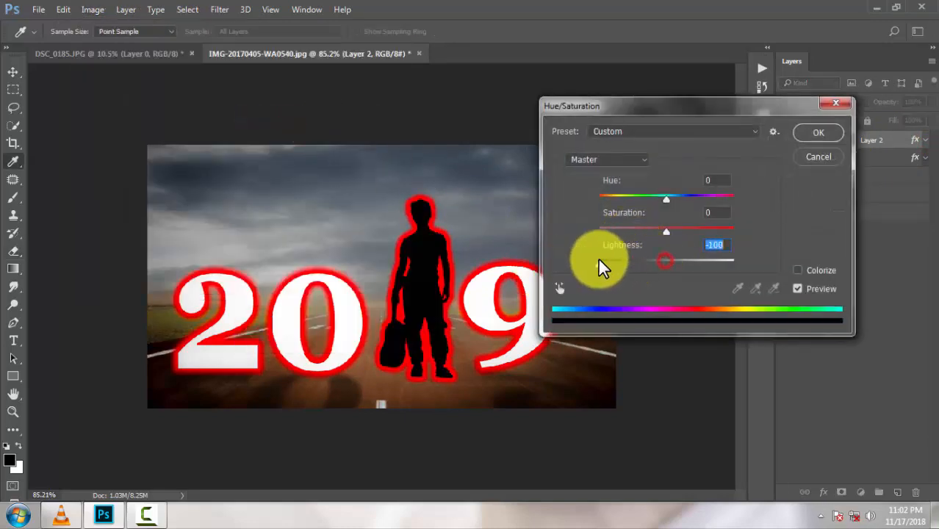
left_click(809, 136)
key("e")
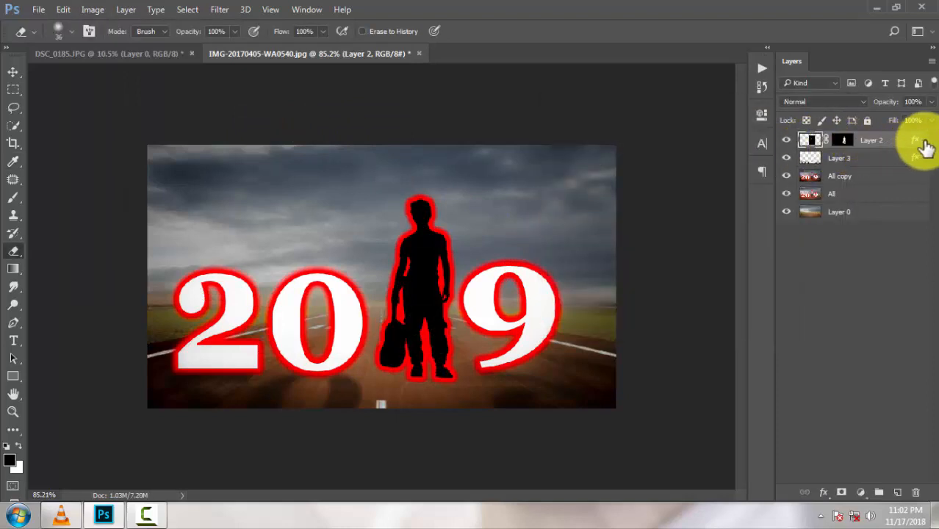
Hide Layer 2's effects and flip the black silhouette vertically beneath the man's feet at -29.78% height using Free Transform
left_click_drag(923, 156, 812, 153)
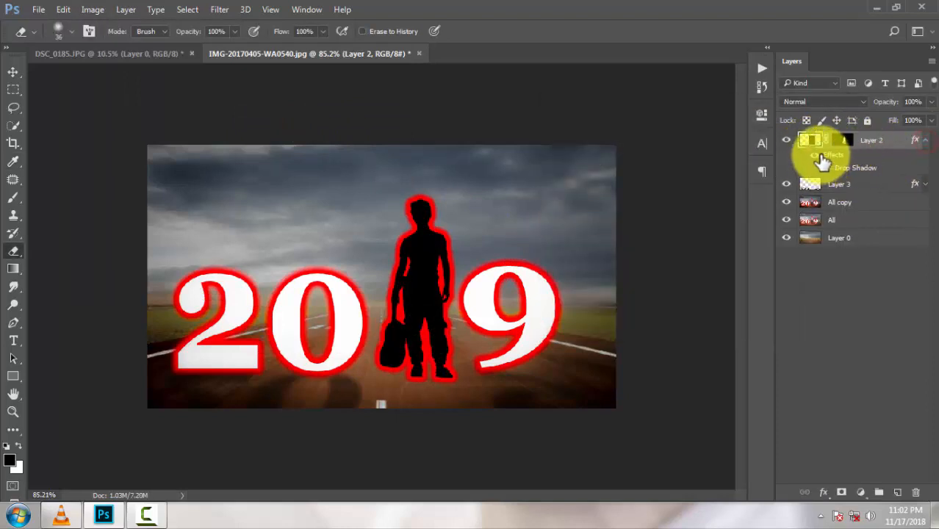
left_click(927, 141)
left_click(14, 71)
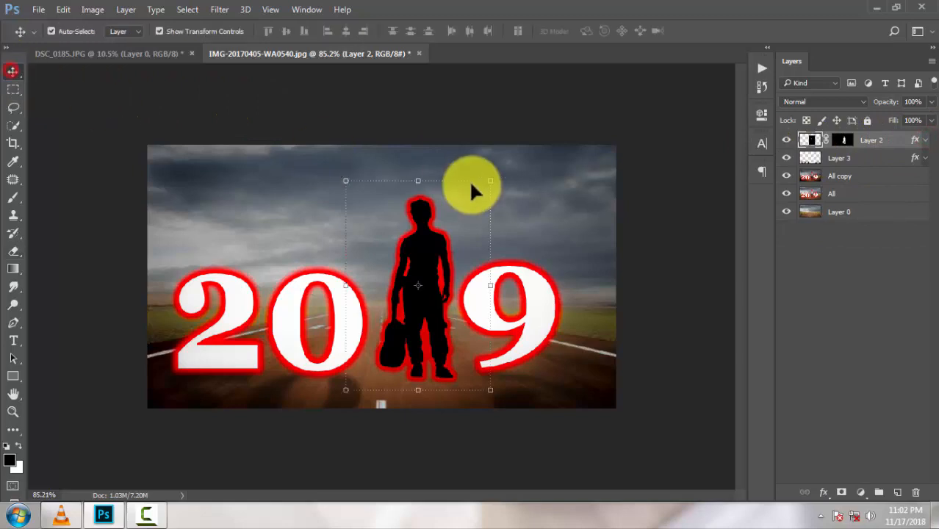
key("ctrl+t")
left_click_drag(418, 175, 451, 445)
left_click_drag(445, 411, 449, 399)
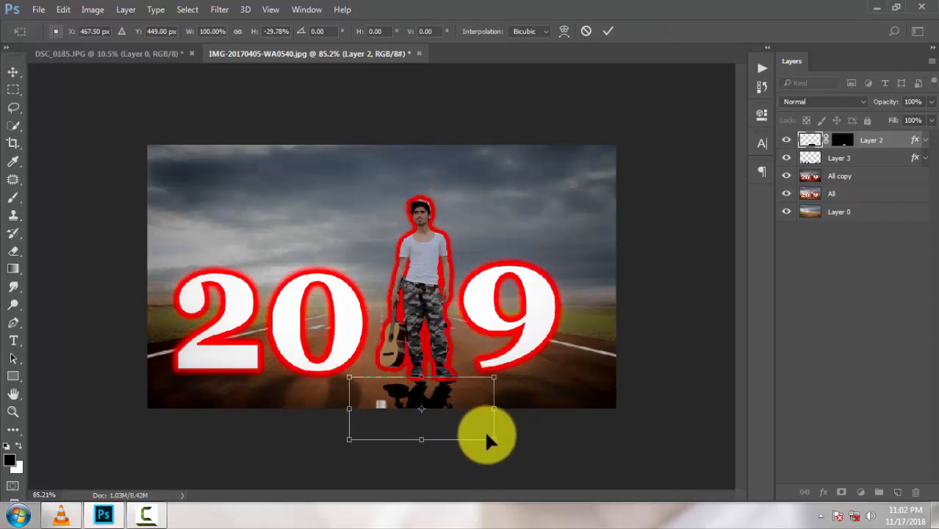
Widen the lower edge of the flipped silhouette with Perspective to 206.18% width and apply the transform
right_click(462, 401)
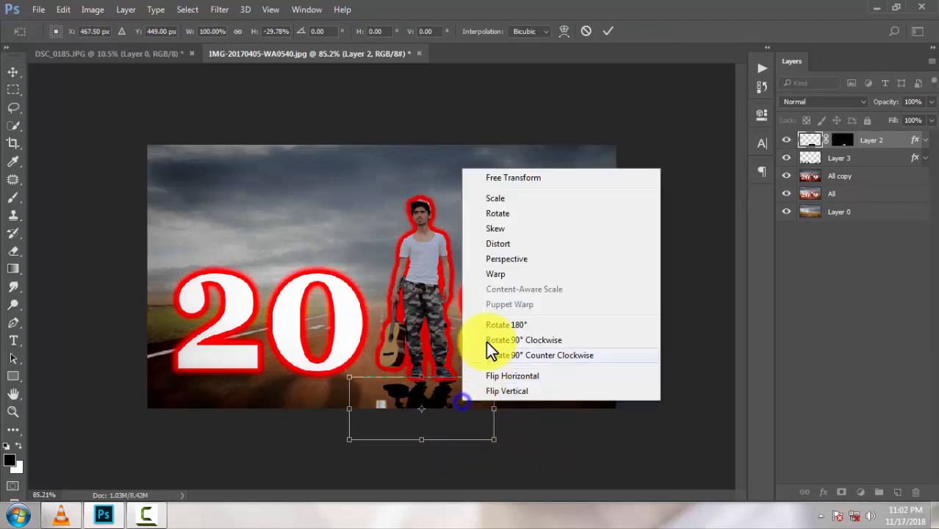
left_click(506, 259)
left_click_drag(494, 440, 582, 459)
left_click_drag(419, 445, 416, 490)
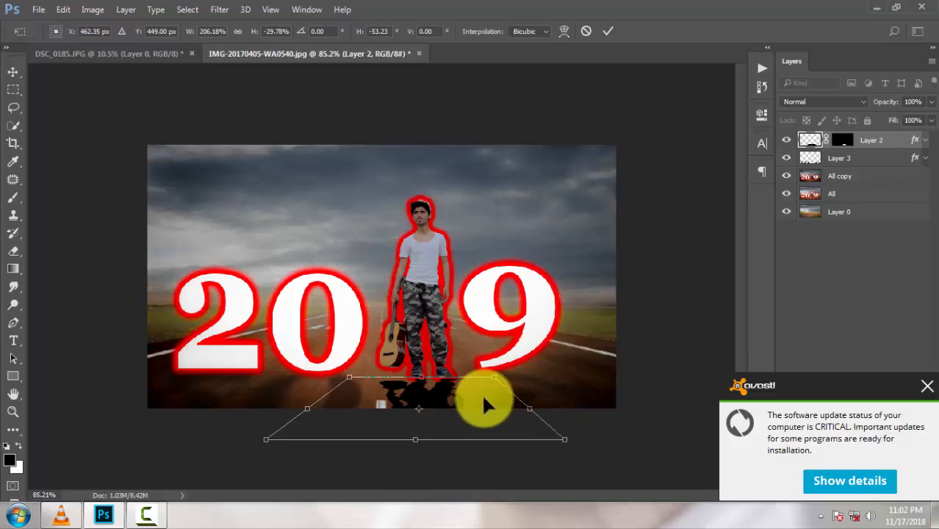
right_click(455, 398)
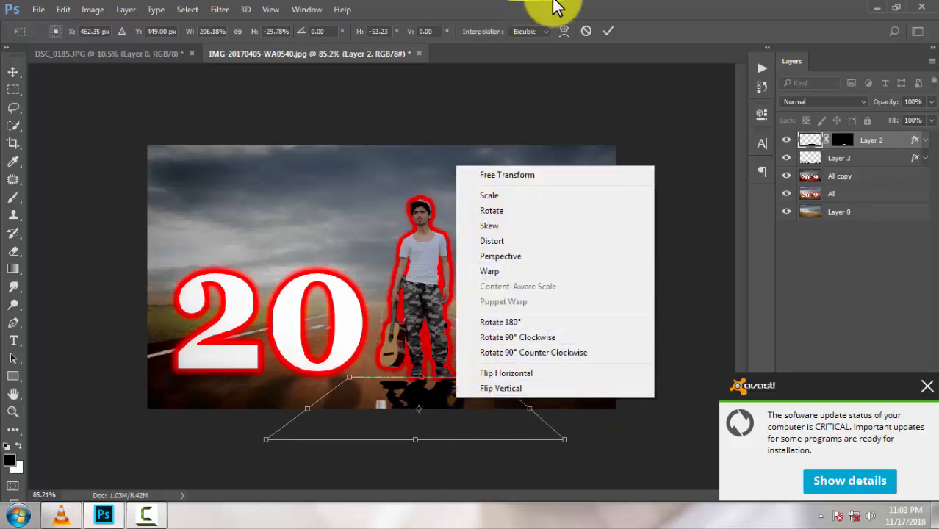
left_click(603, 31)
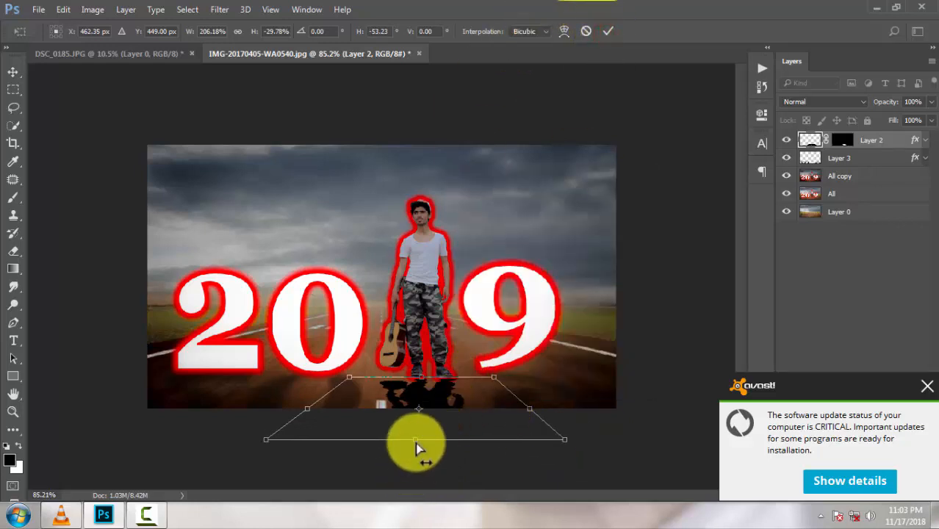
left_click(603, 31)
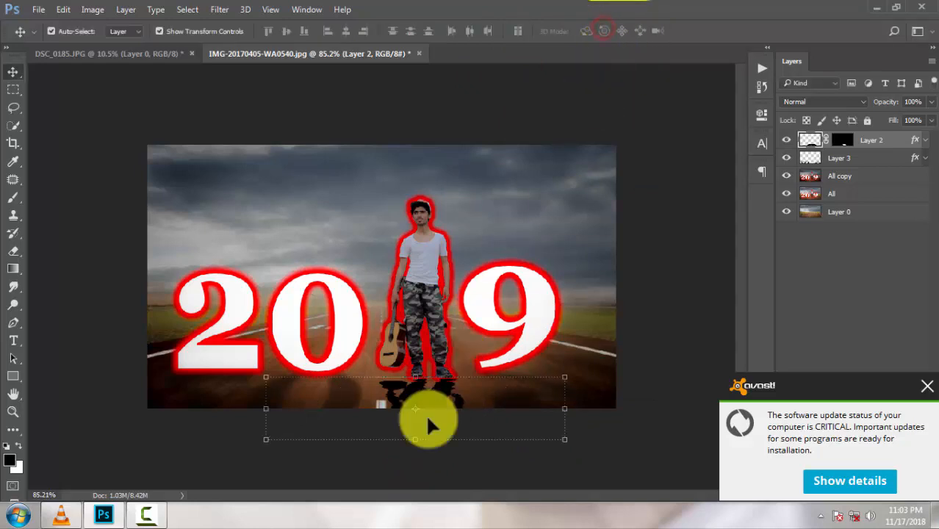
Stretch the man's shadow to 137.74% height, widen its lower edge with Perspective to 131.76%, align it under his feet, and apply
left_click_drag(413, 446, 406, 463)
right_click(451, 402)
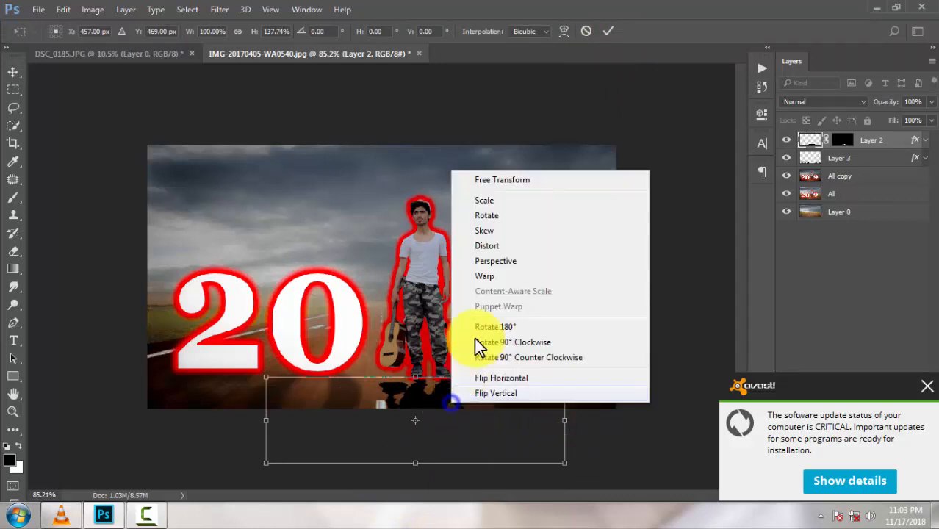
left_click(493, 261)
left_click_drag(565, 471, 609, 469)
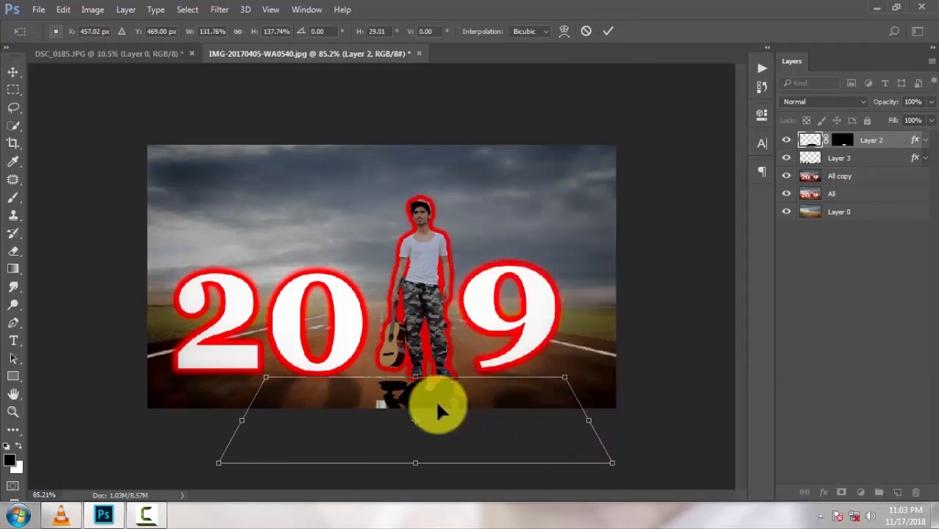
left_click_drag(439, 401, 437, 403)
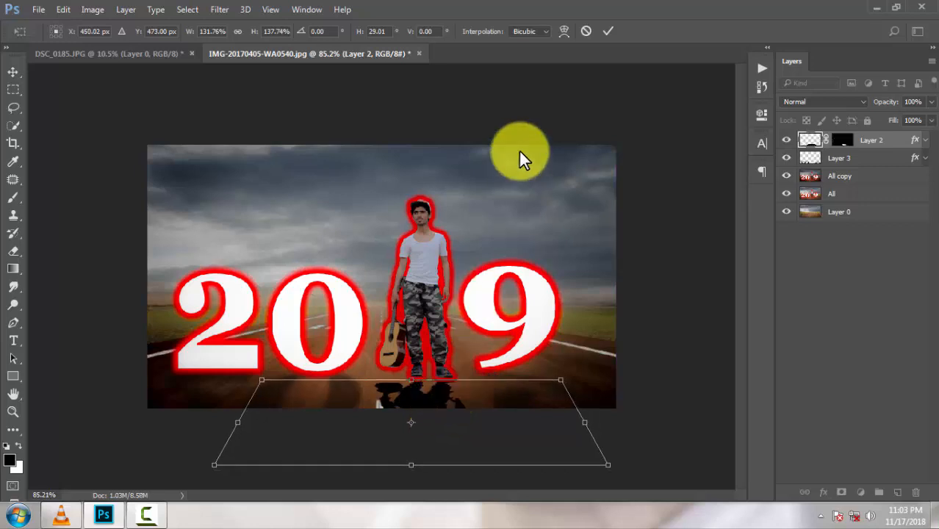
left_click(603, 34)
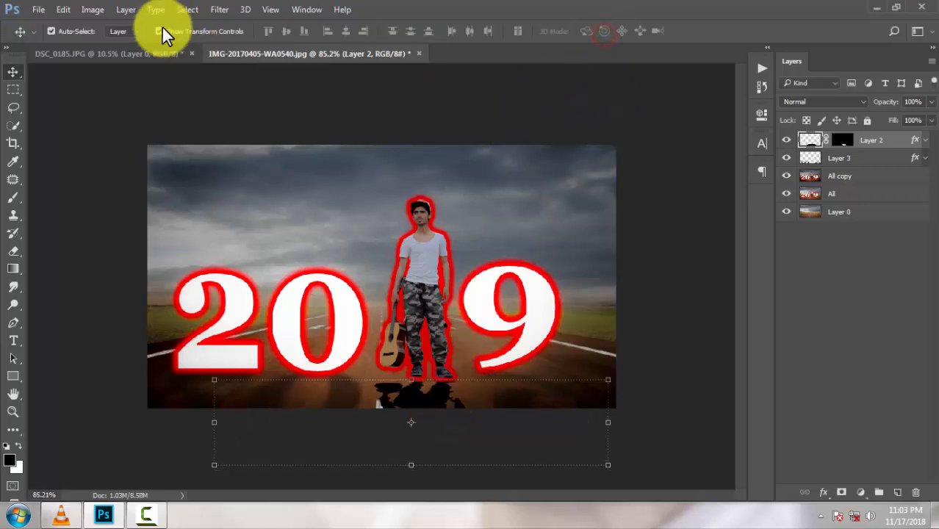
Blur the man's shadow on Layer 2 with a Gaussian Blur of 4.3 pixels radius
left_click(217, 10)
mouse_move(286, 160)
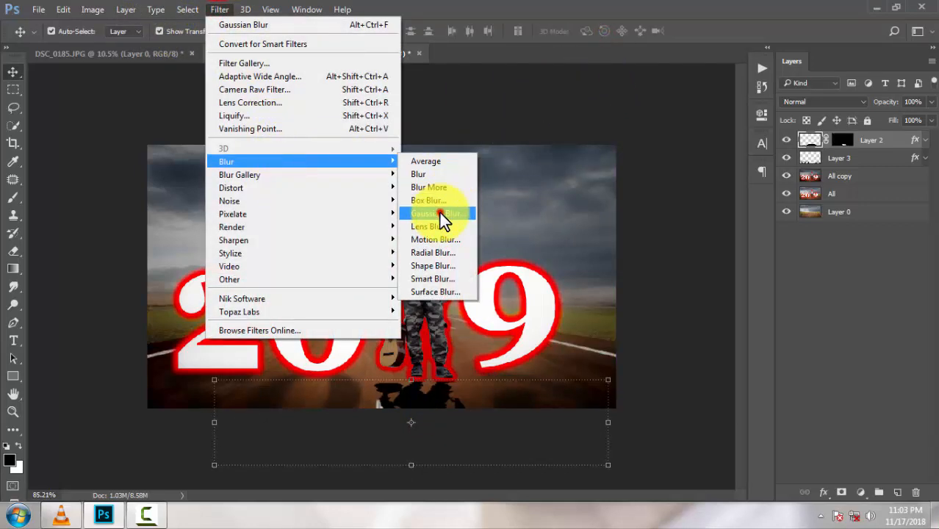
left_click(440, 213)
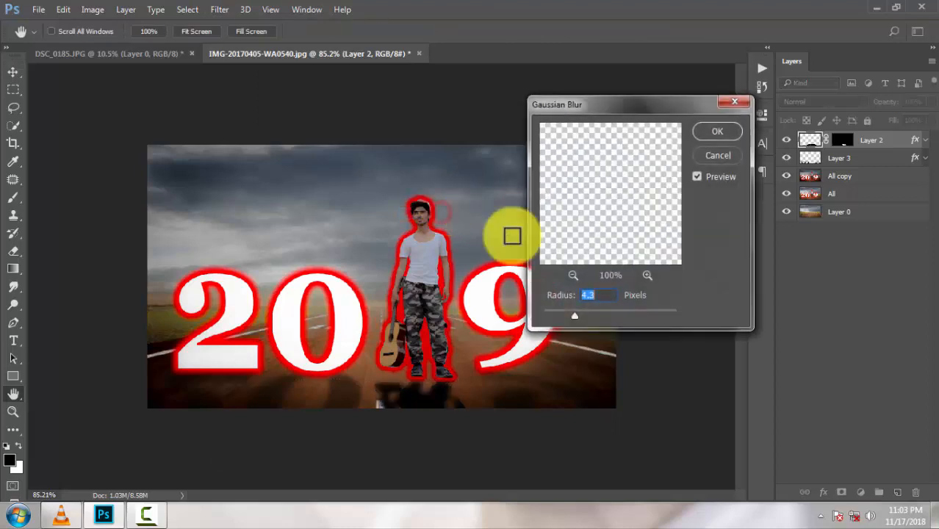
left_click(715, 136)
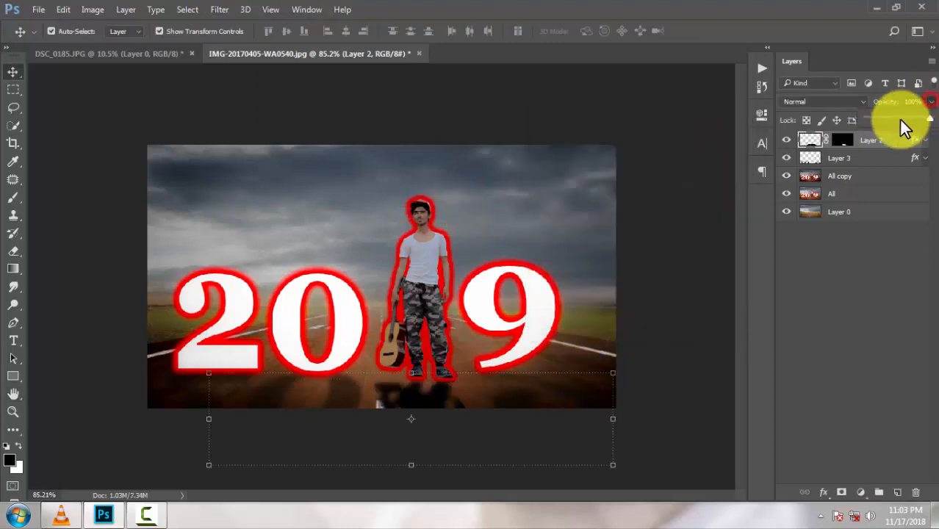
Lower the opacity of the man's shadow on Layer 2 to 62% and deselect the layer
left_click(899, 119)
left_click_drag(909, 116, 906, 116)
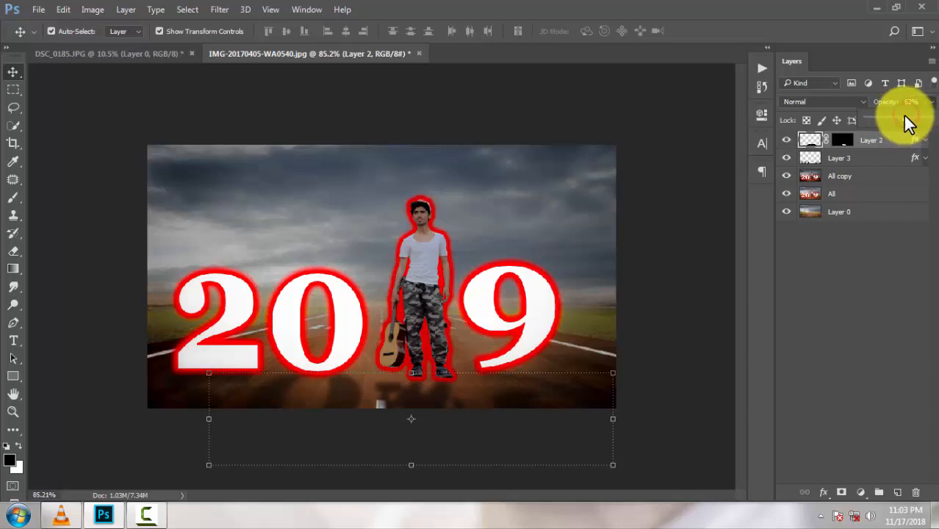
left_click(852, 303)
scroll(495, 301, "down", 3)
scroll(483, 298, "up", 3)
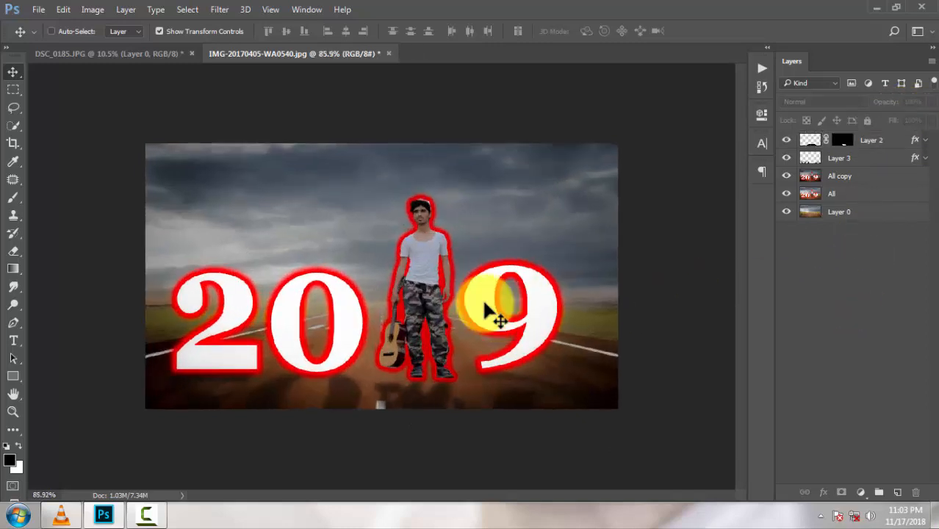
scroll(481, 297, "down", 4)
scroll(483, 304, "up", 1)
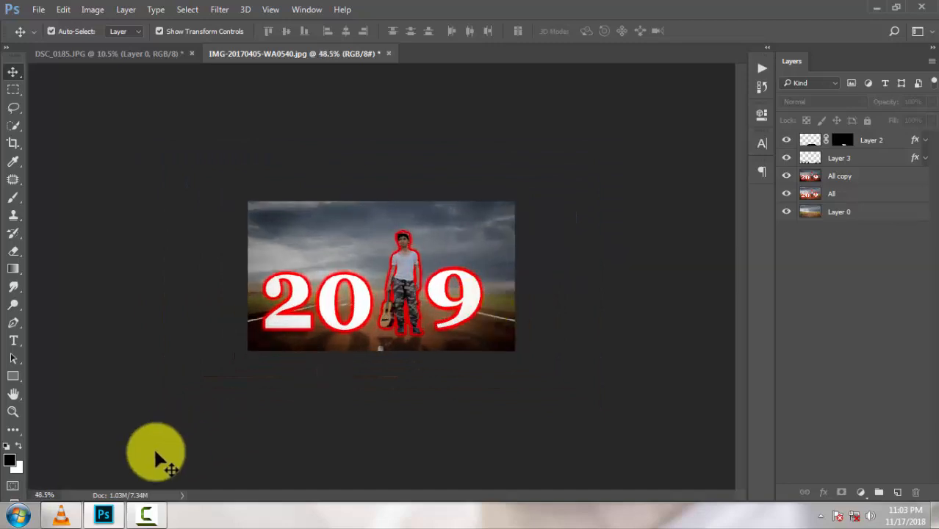
left_click(146, 515)
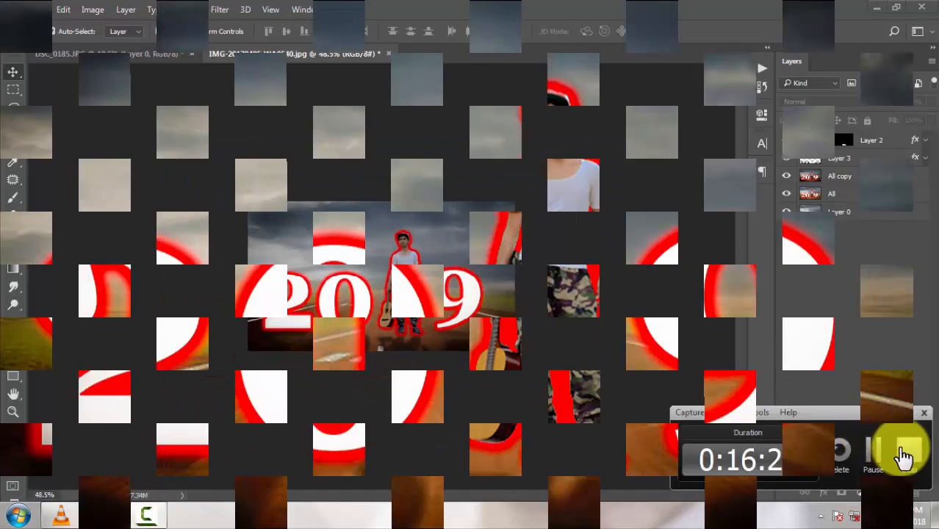